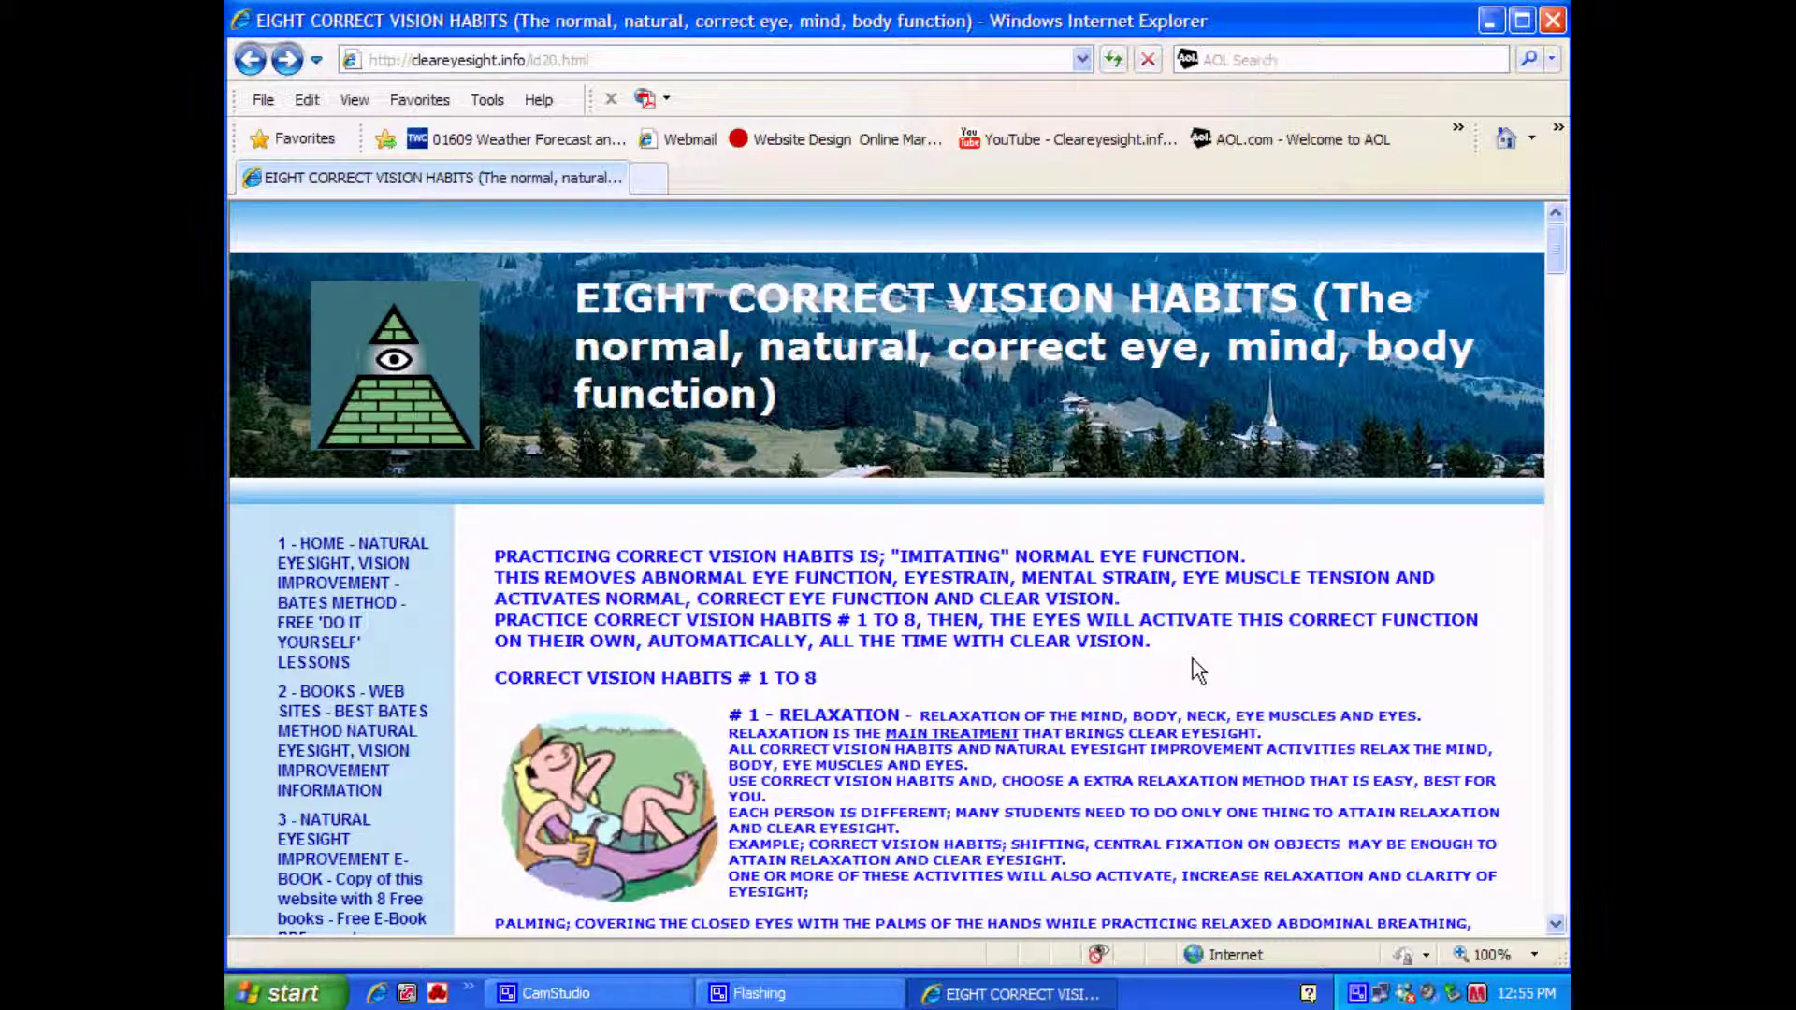
scroll(1193, 658, down, 3)
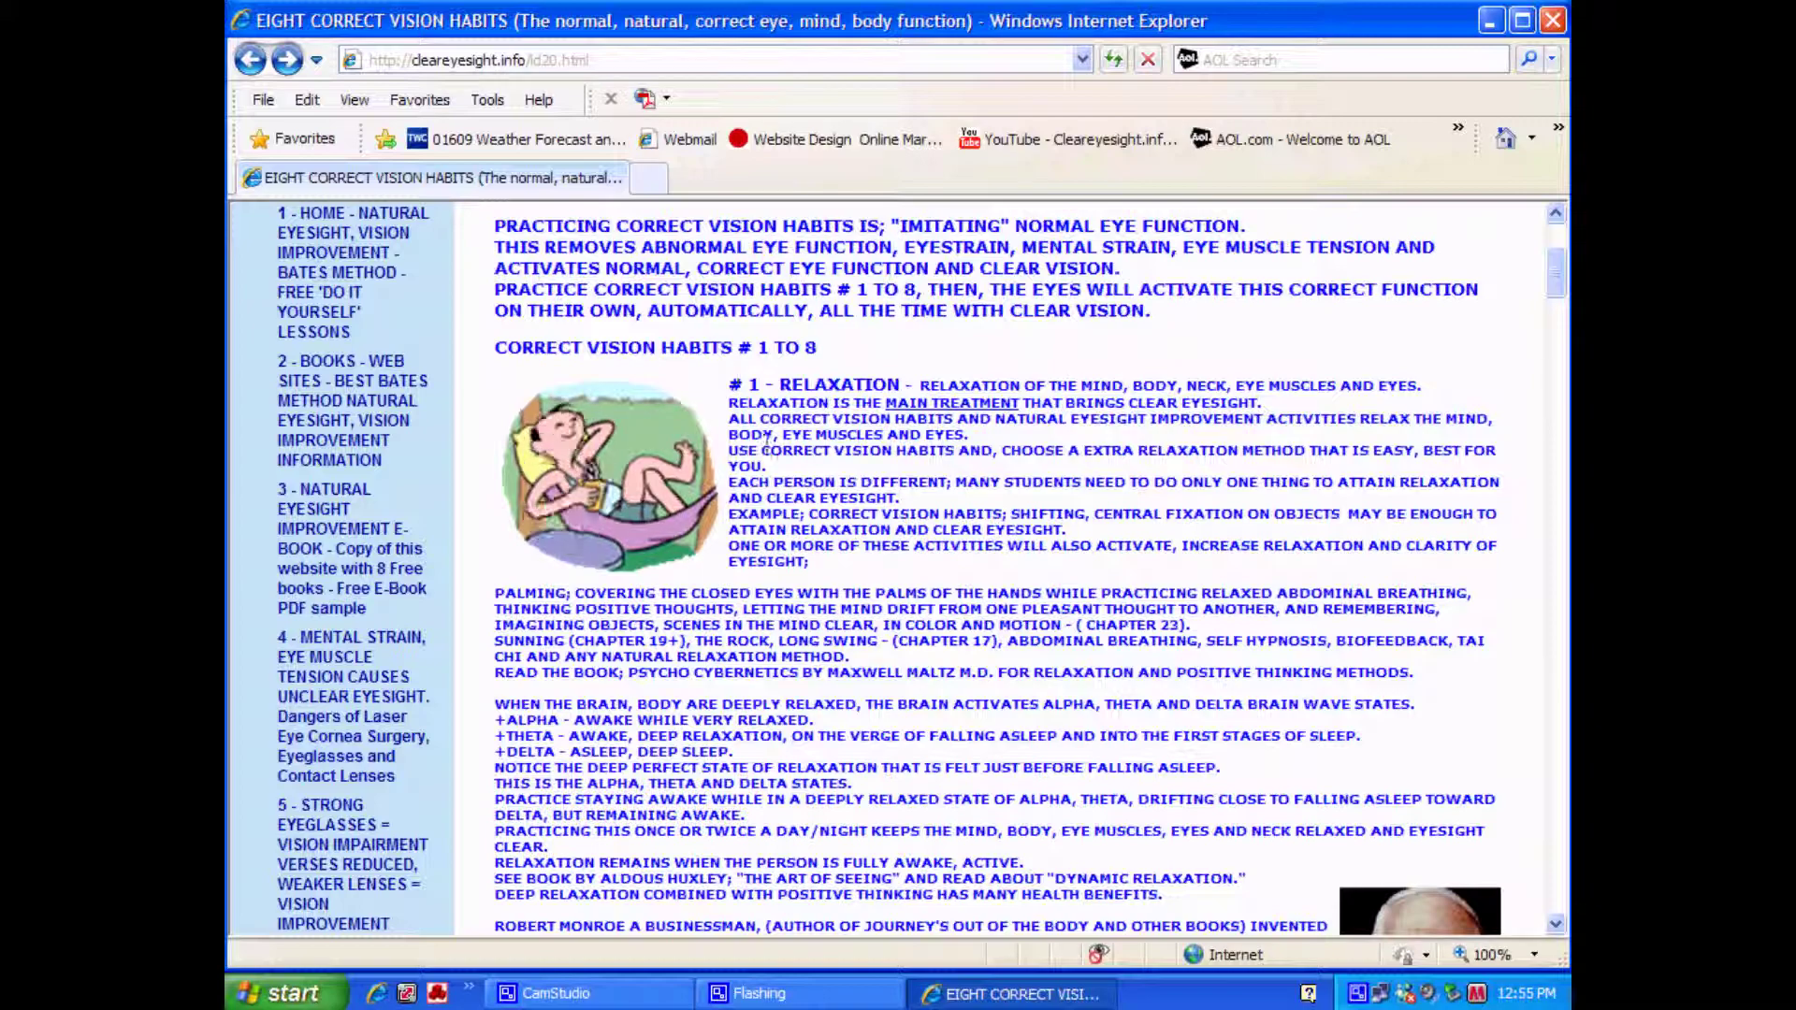
scroll(768, 450, up, 3)
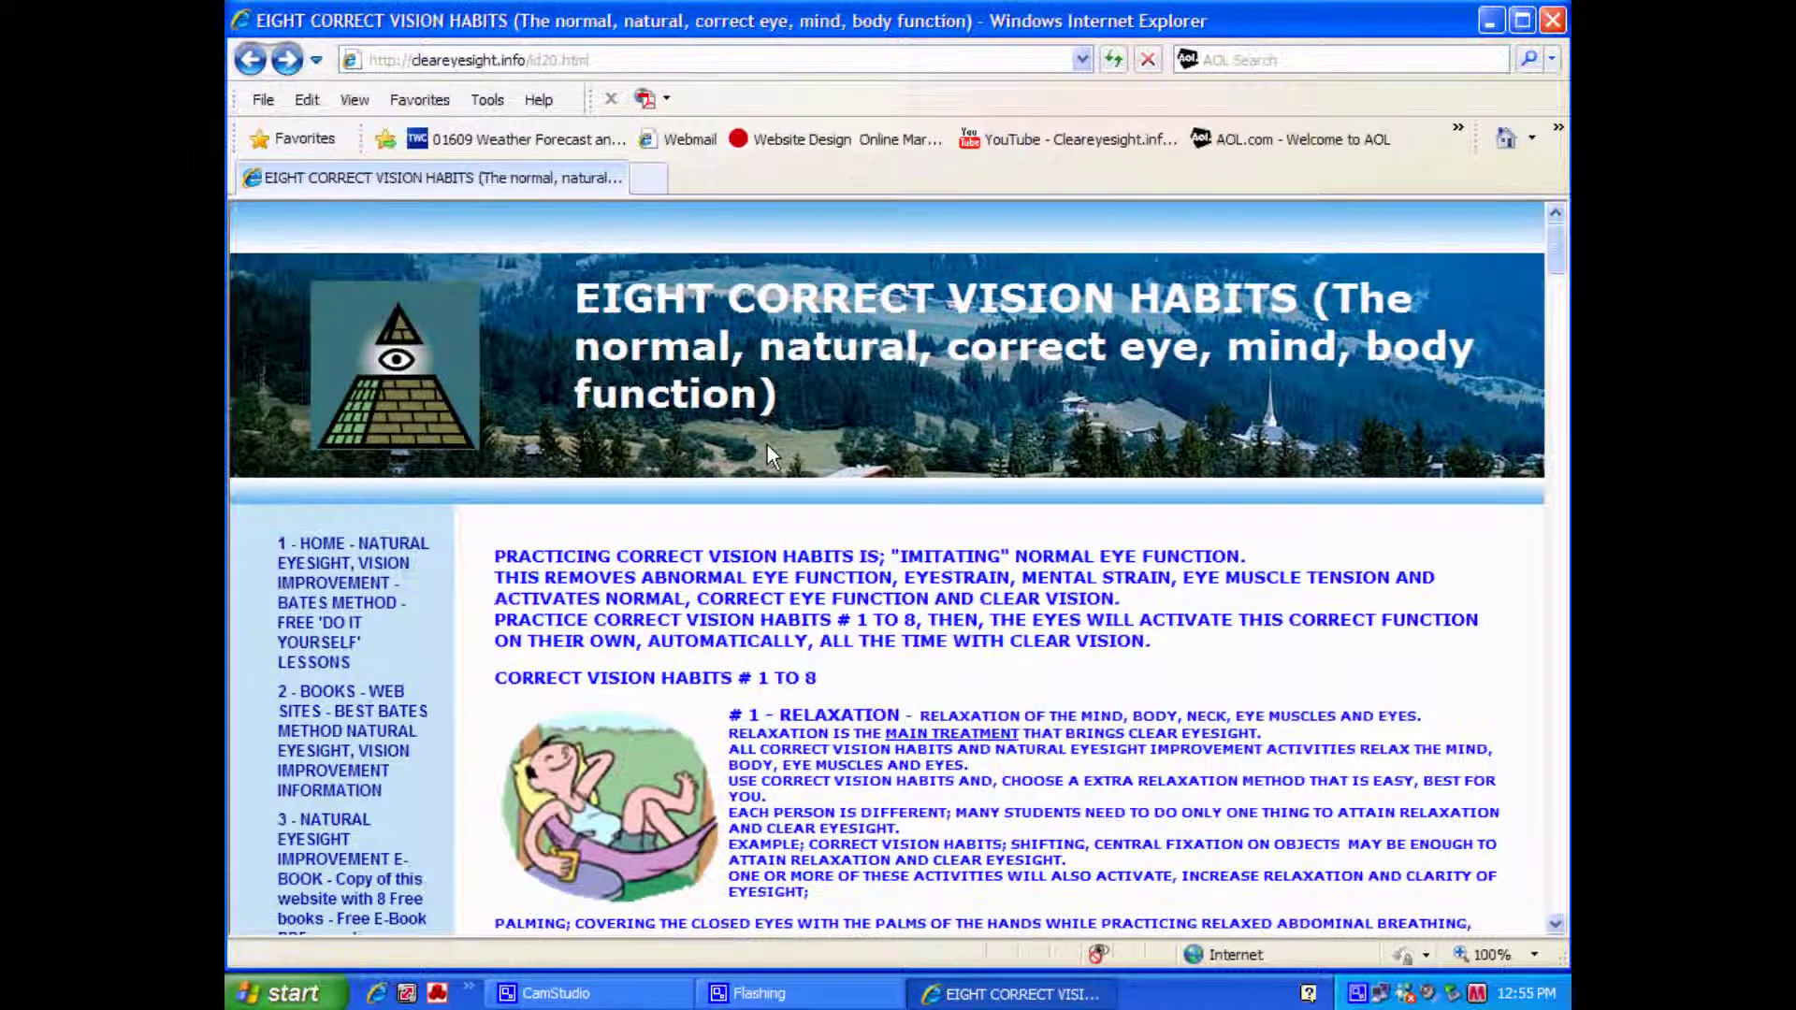
scroll(769, 445, down, 3)
scroll(767, 446, up, 1)
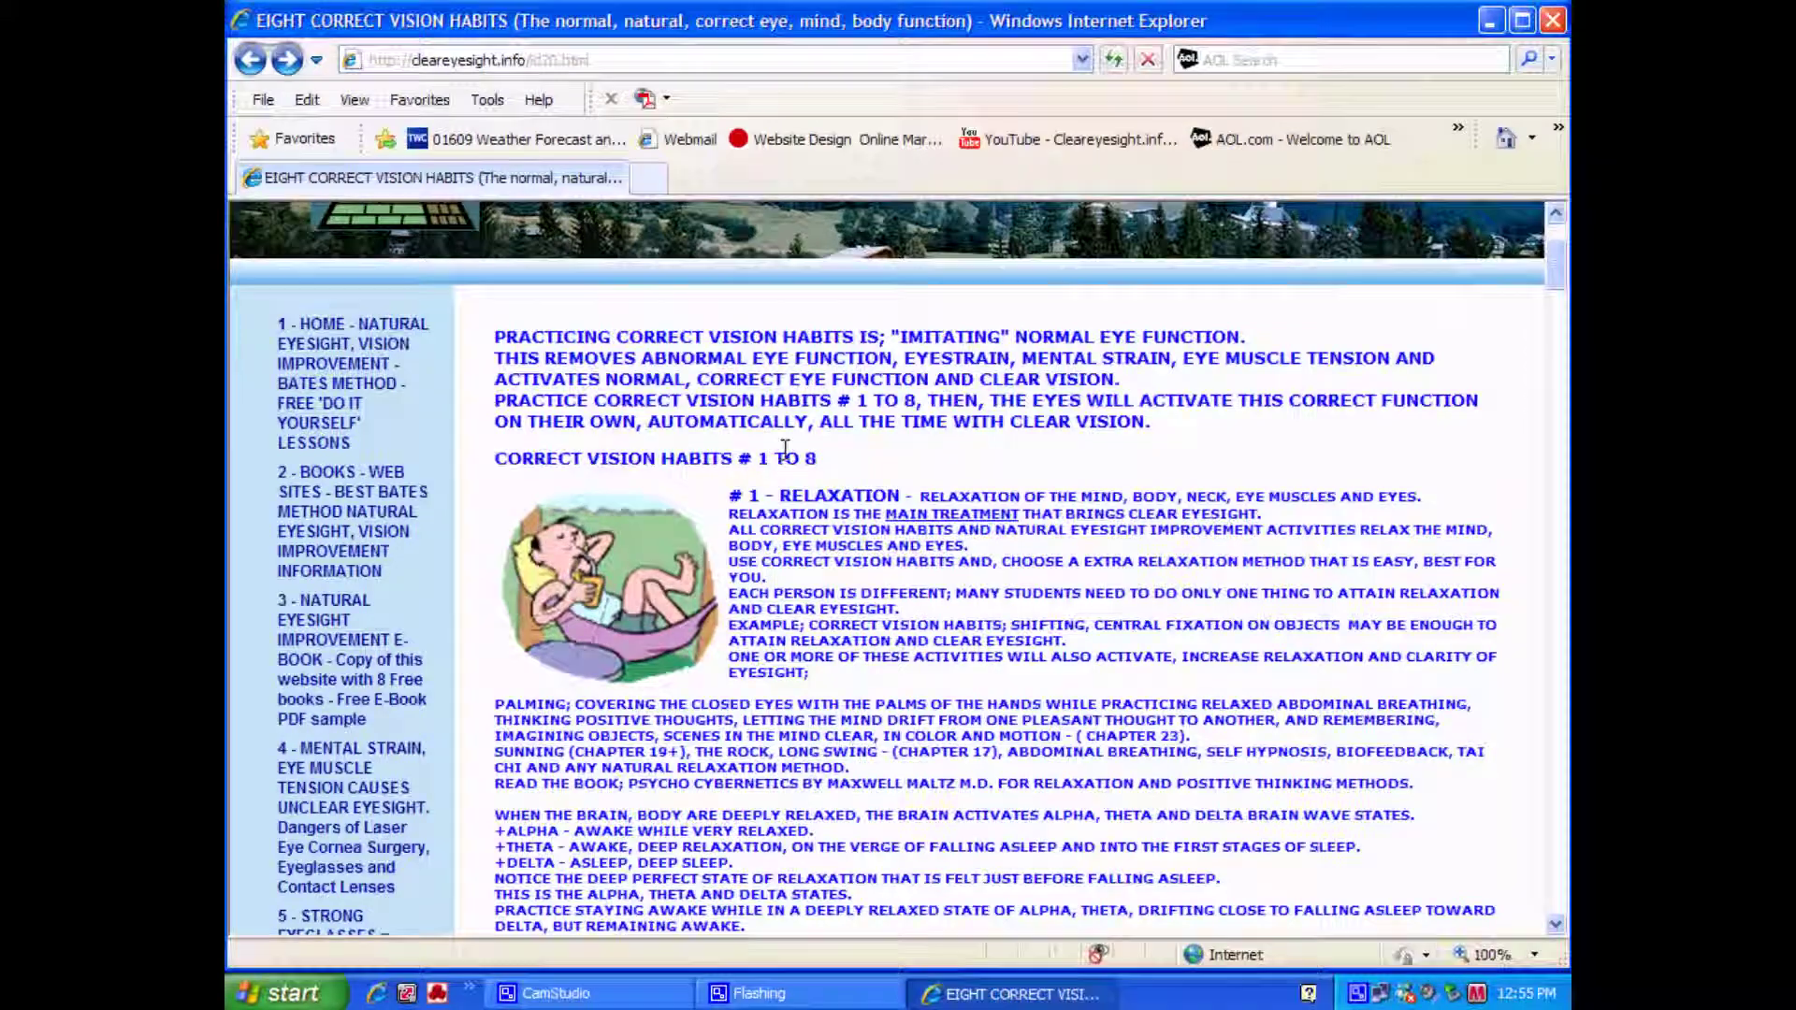
scroll(767, 446, down, 1)
scroll(767, 444, up, 2)
scroll(768, 446, down, 2)
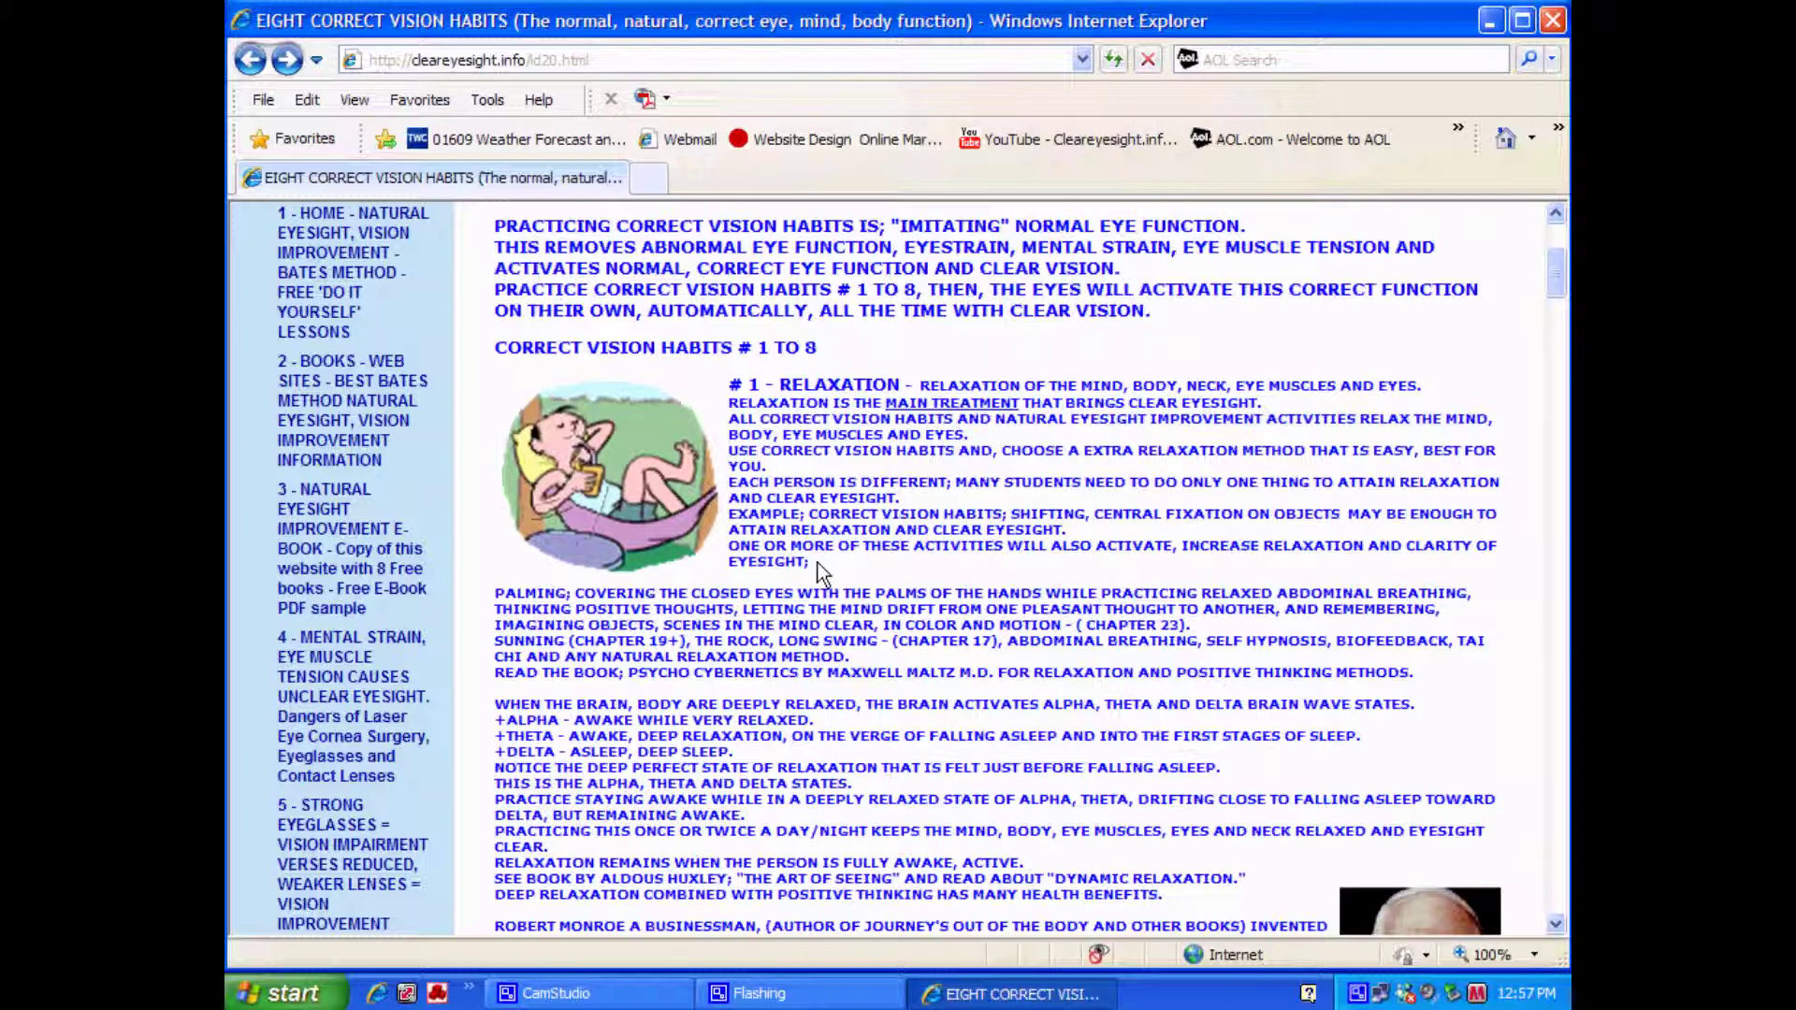
scroll(841, 566, down, 5)
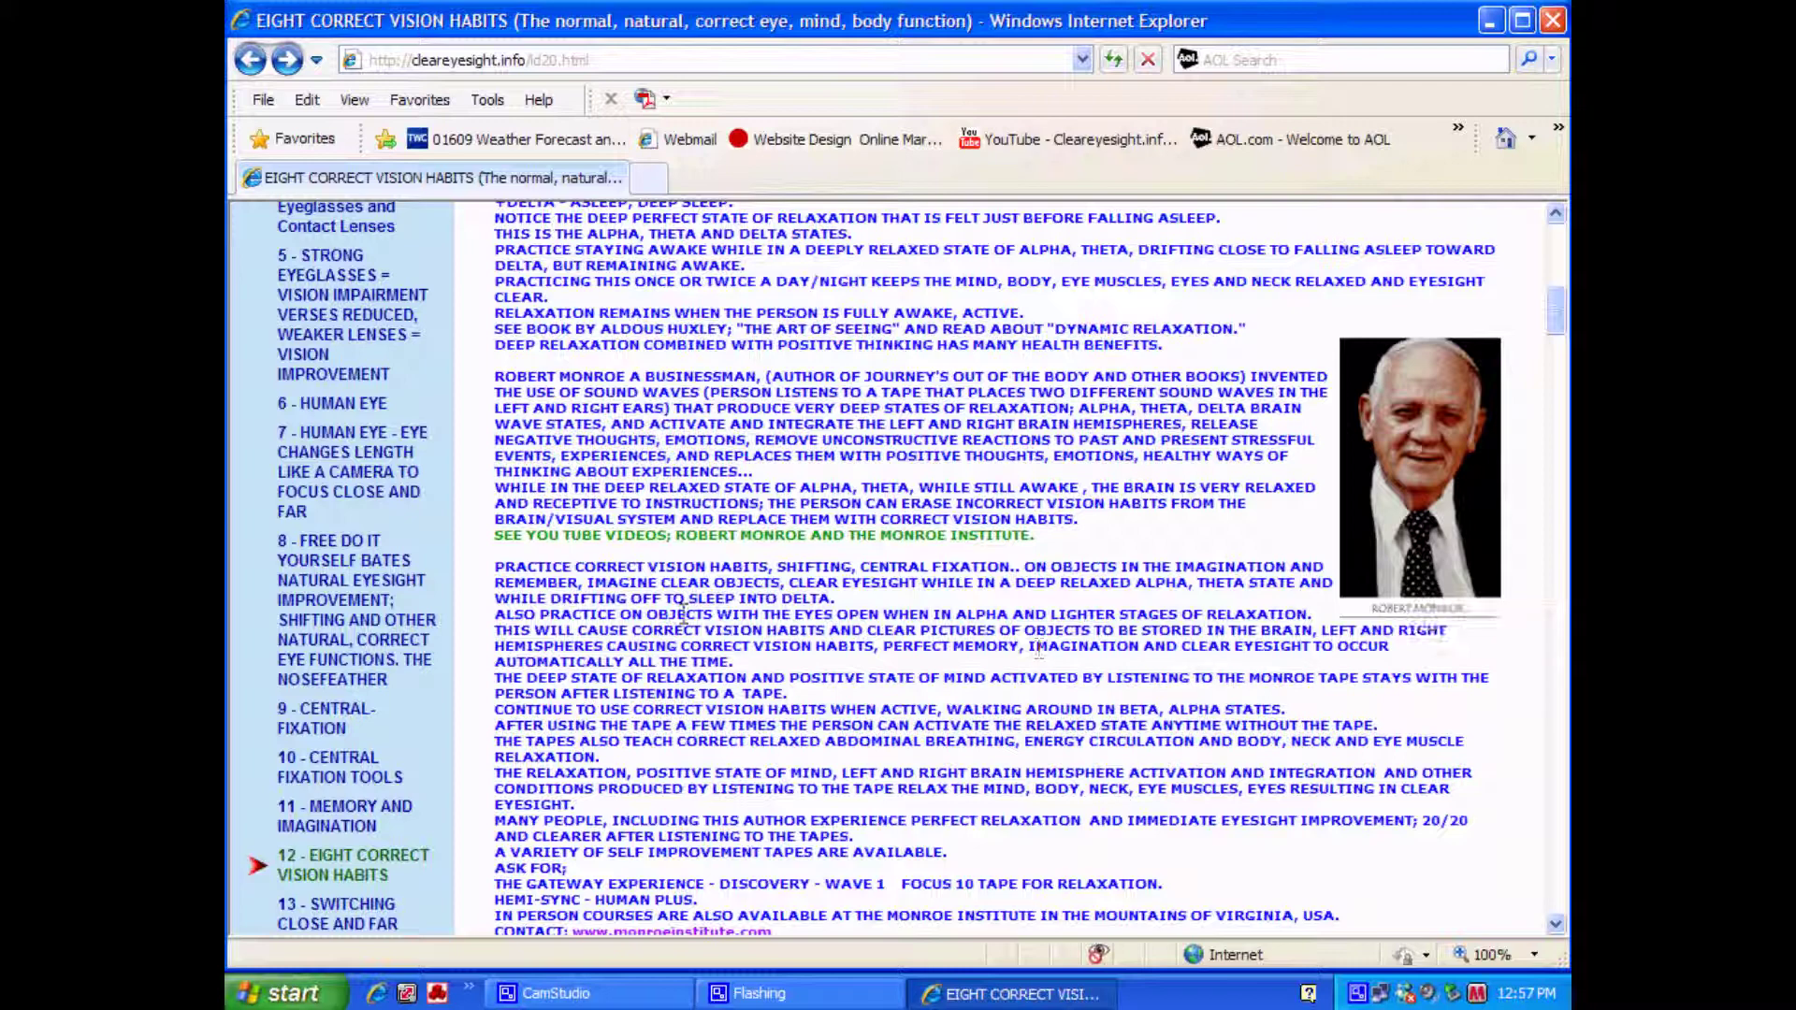
scroll(1038, 643, down, 4)
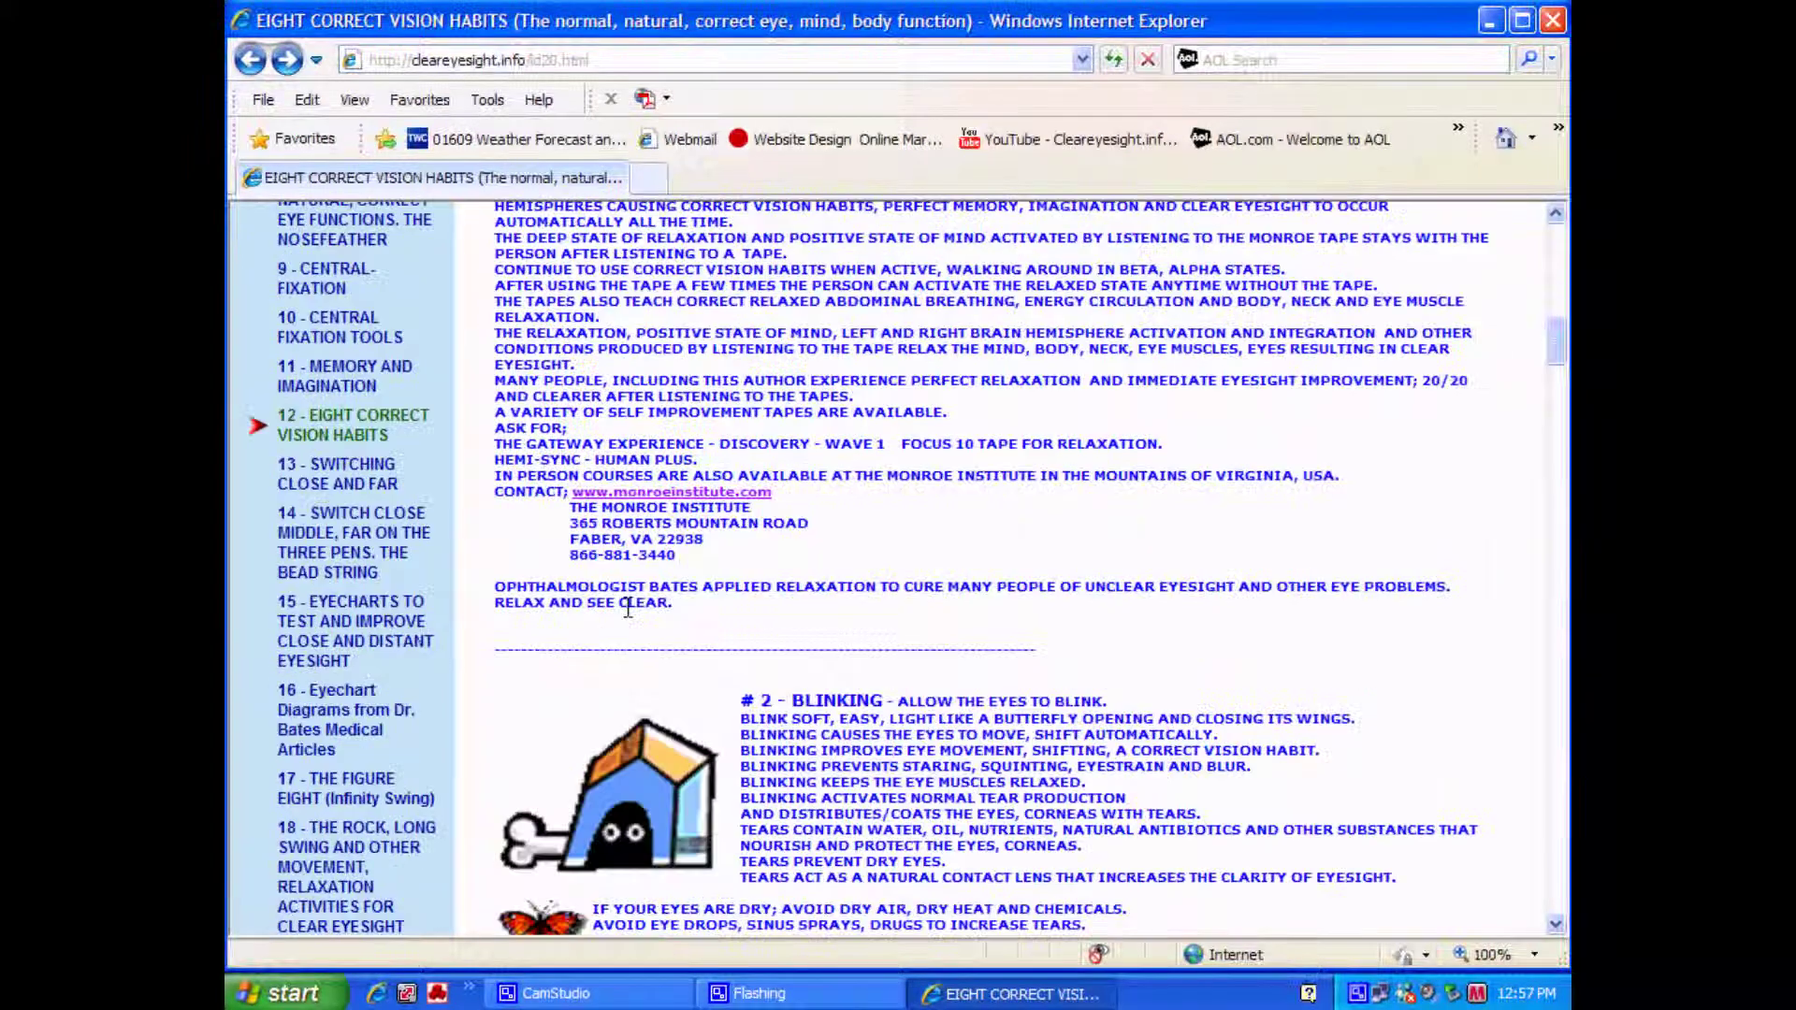
click(663, 494)
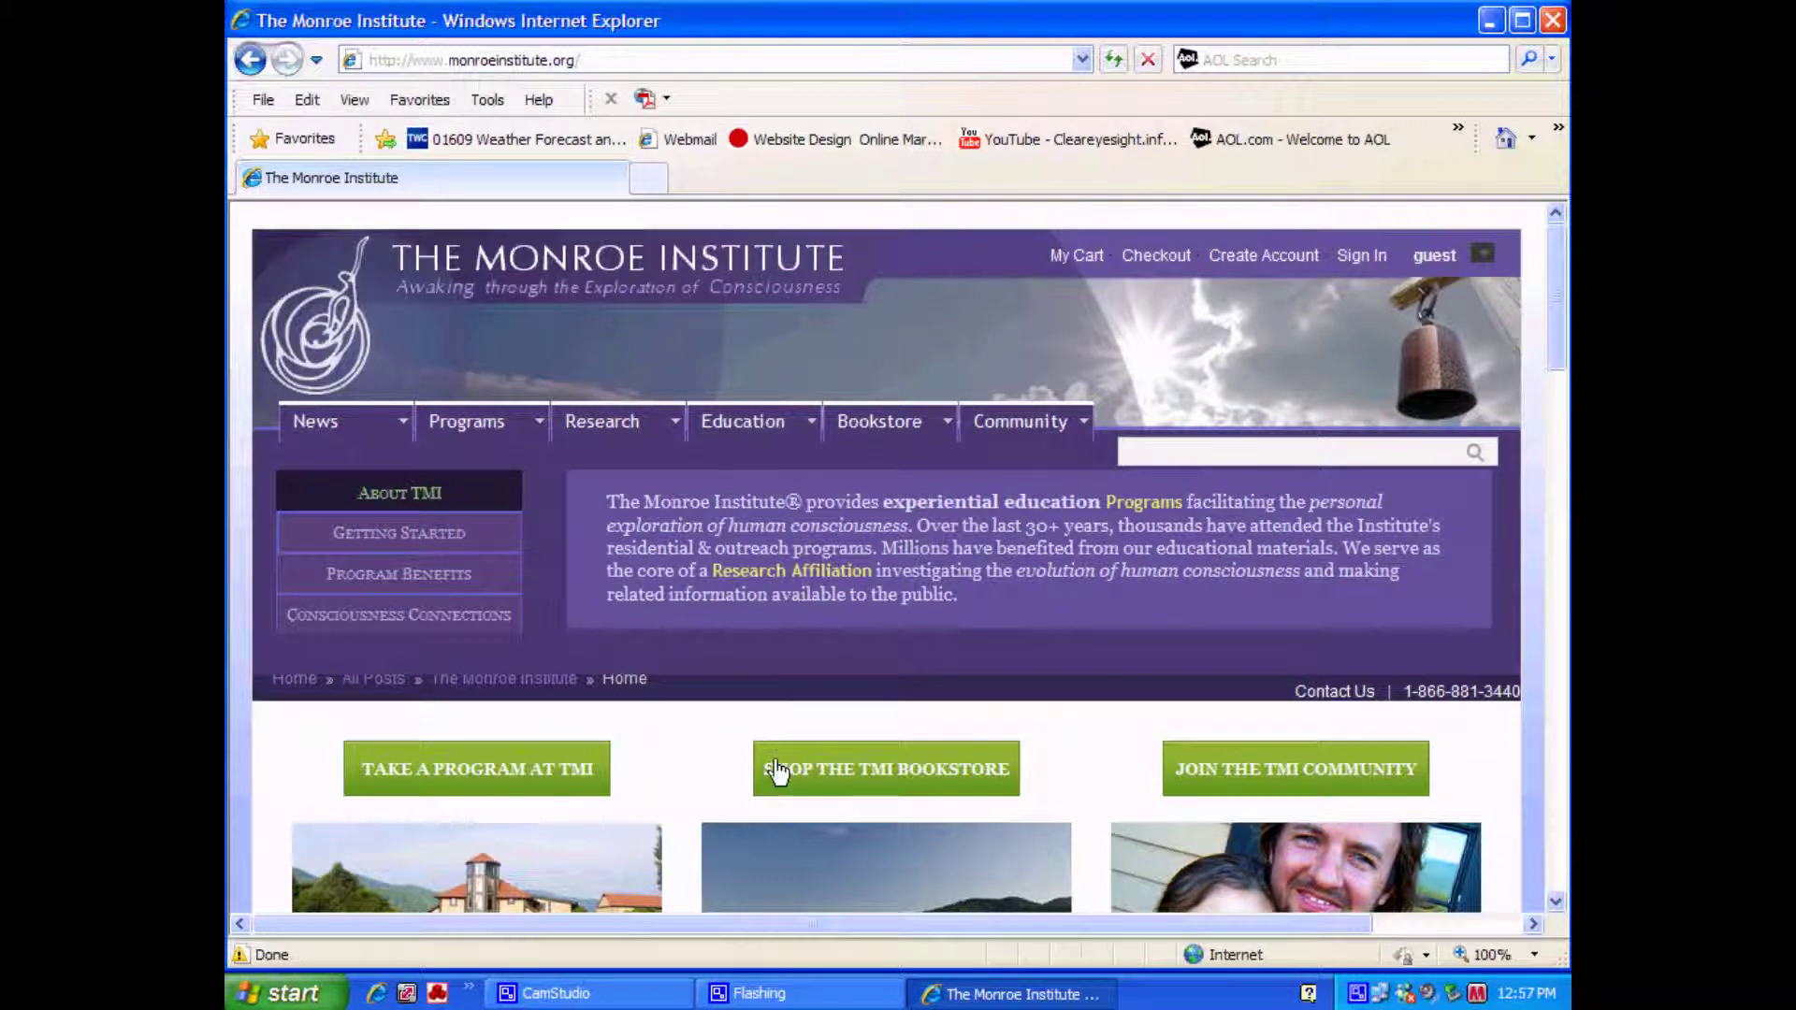
scroll(990, 349, down, 3)
scroll(990, 348, down, 1)
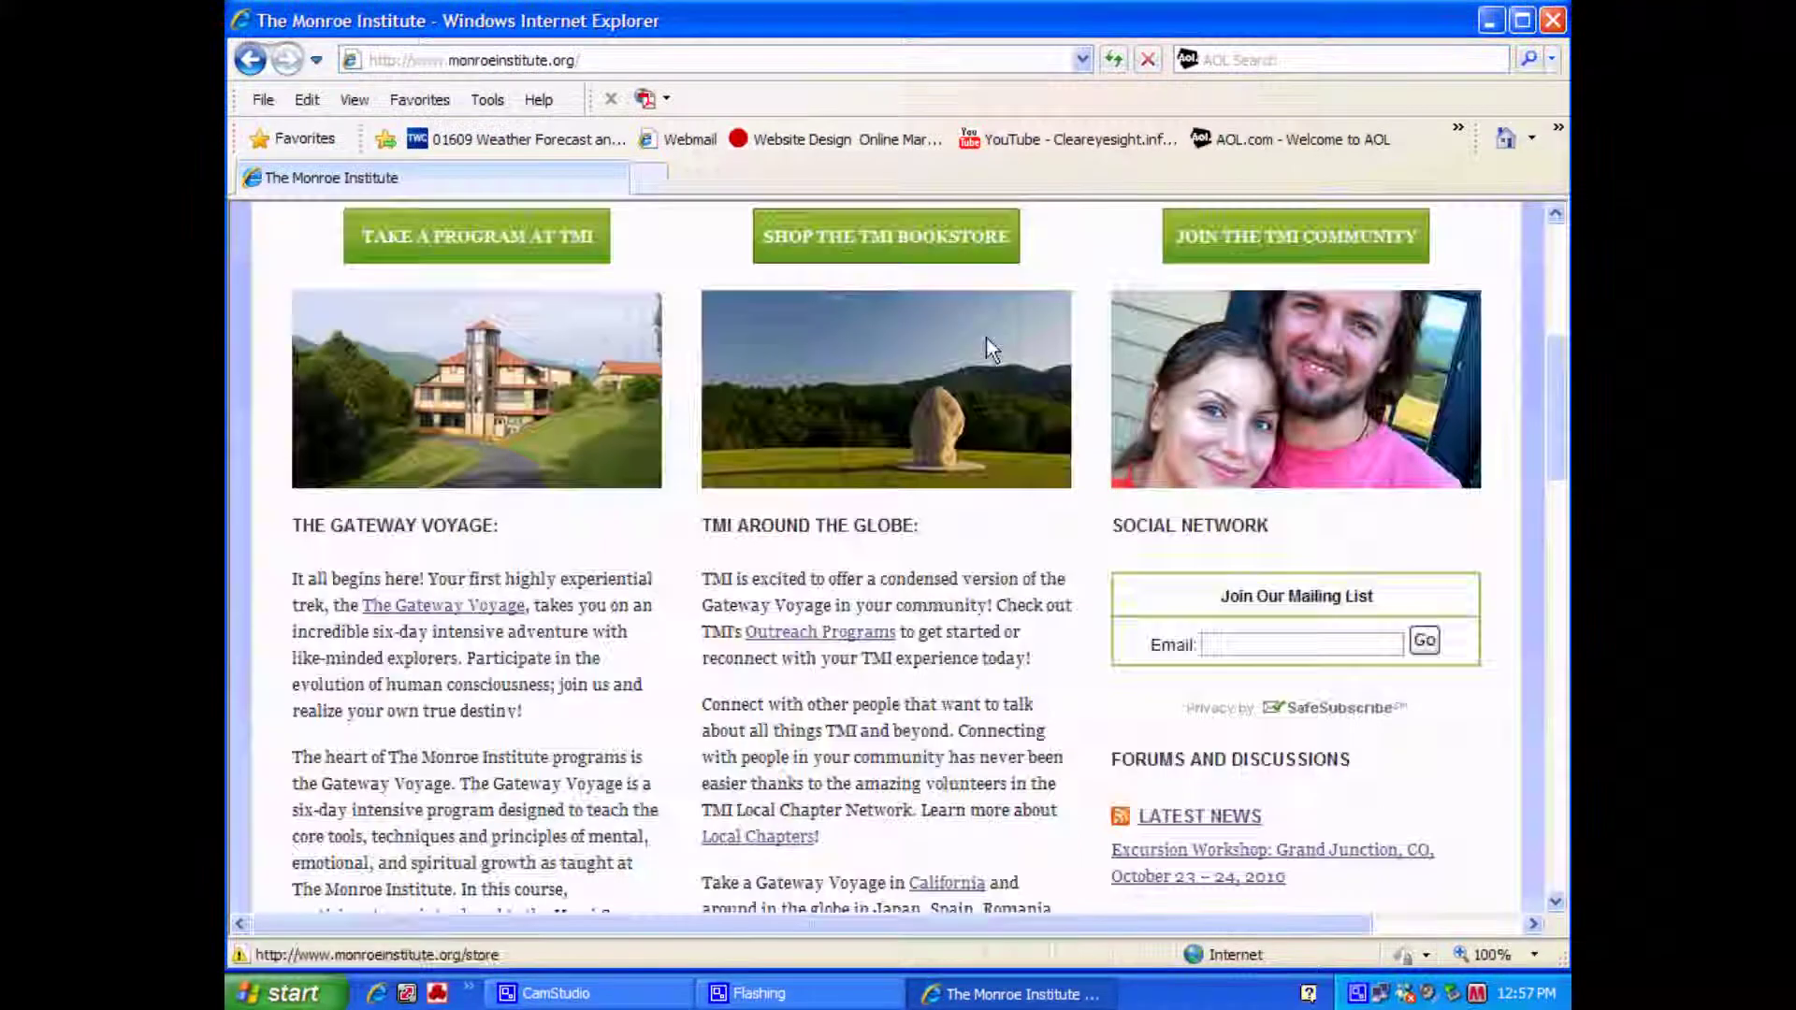
scroll(988, 349, down, 2)
scroll(990, 343, up, 4)
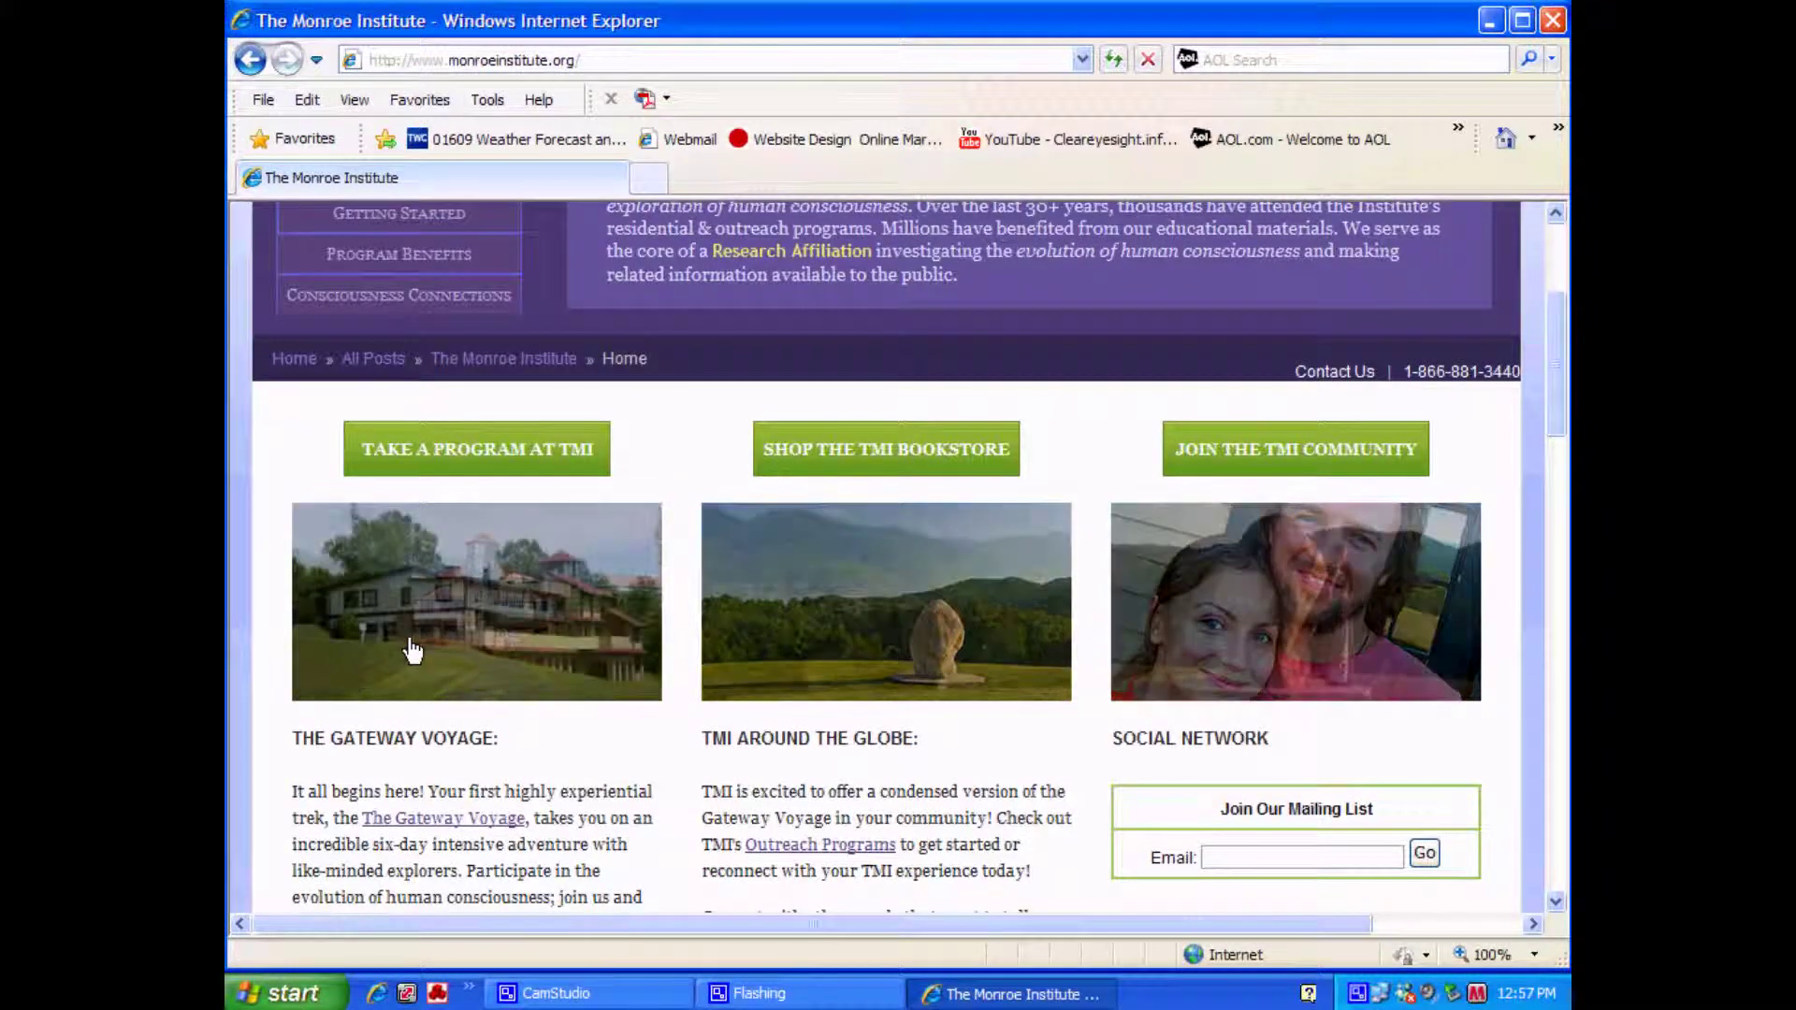
scroll(688, 708, down, 2)
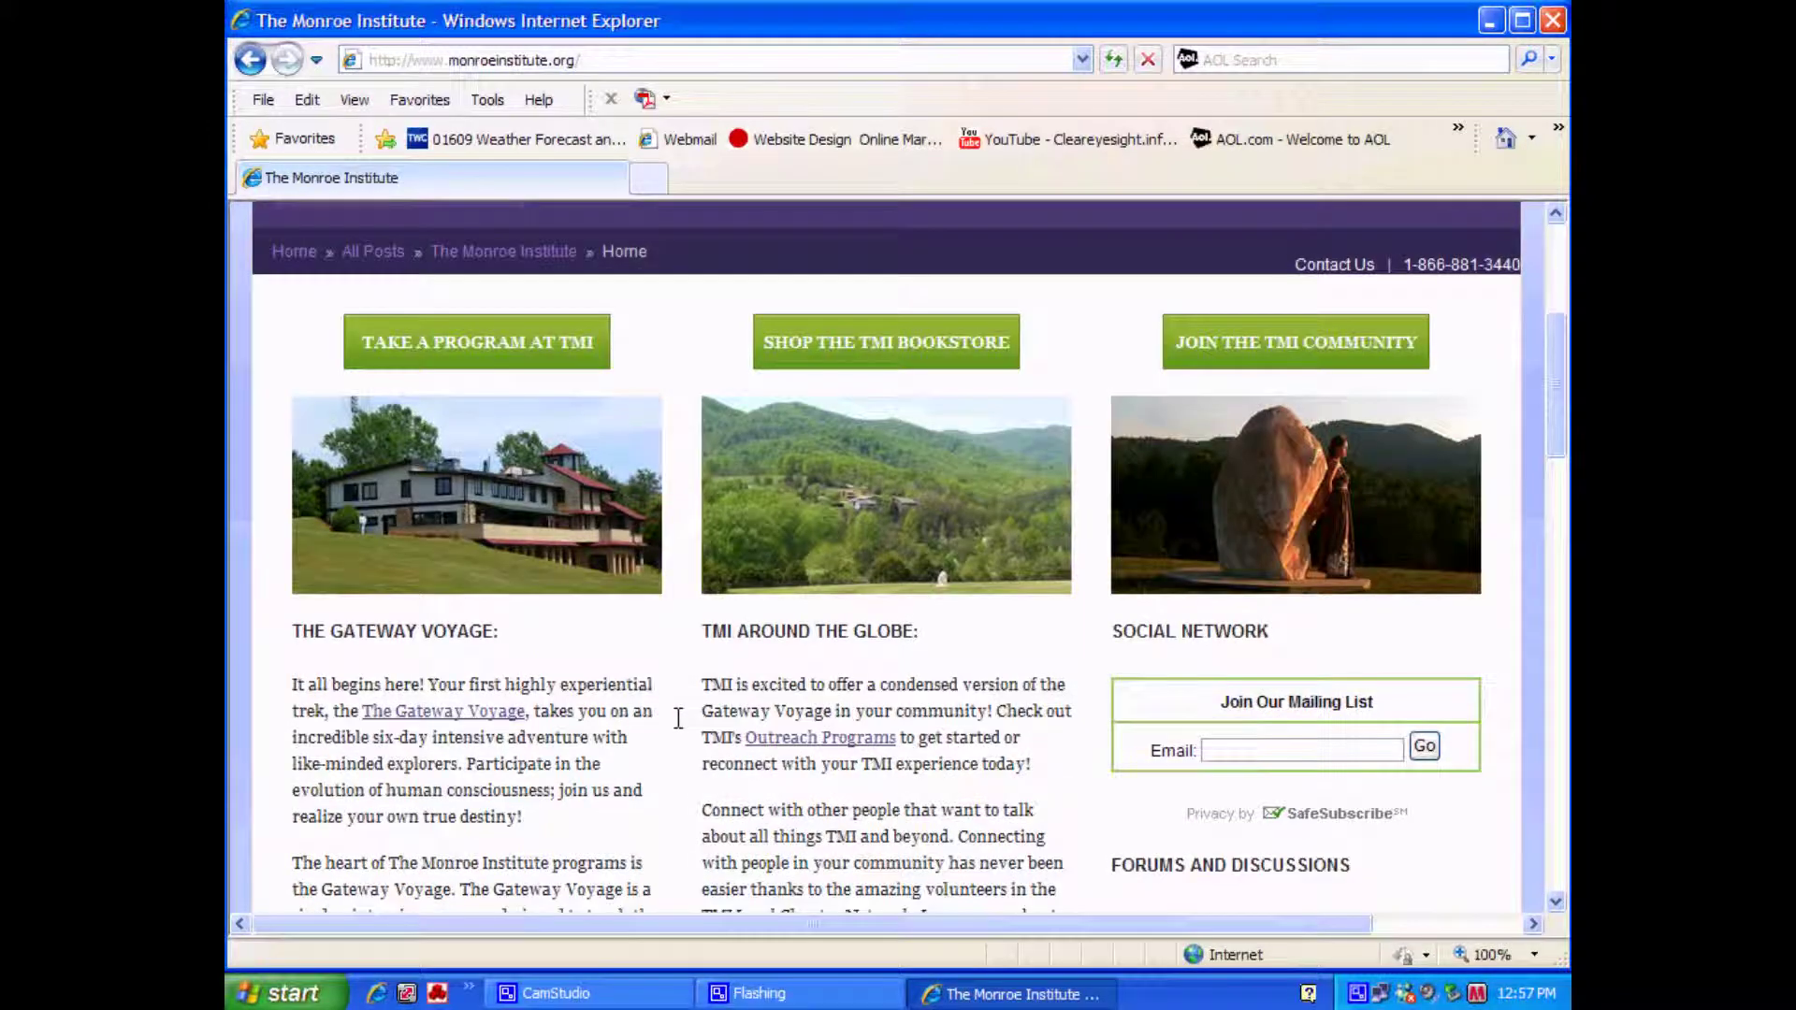
scroll(678, 719, down, 2)
scroll(679, 718, up, 2)
scroll(678, 720, up, 2)
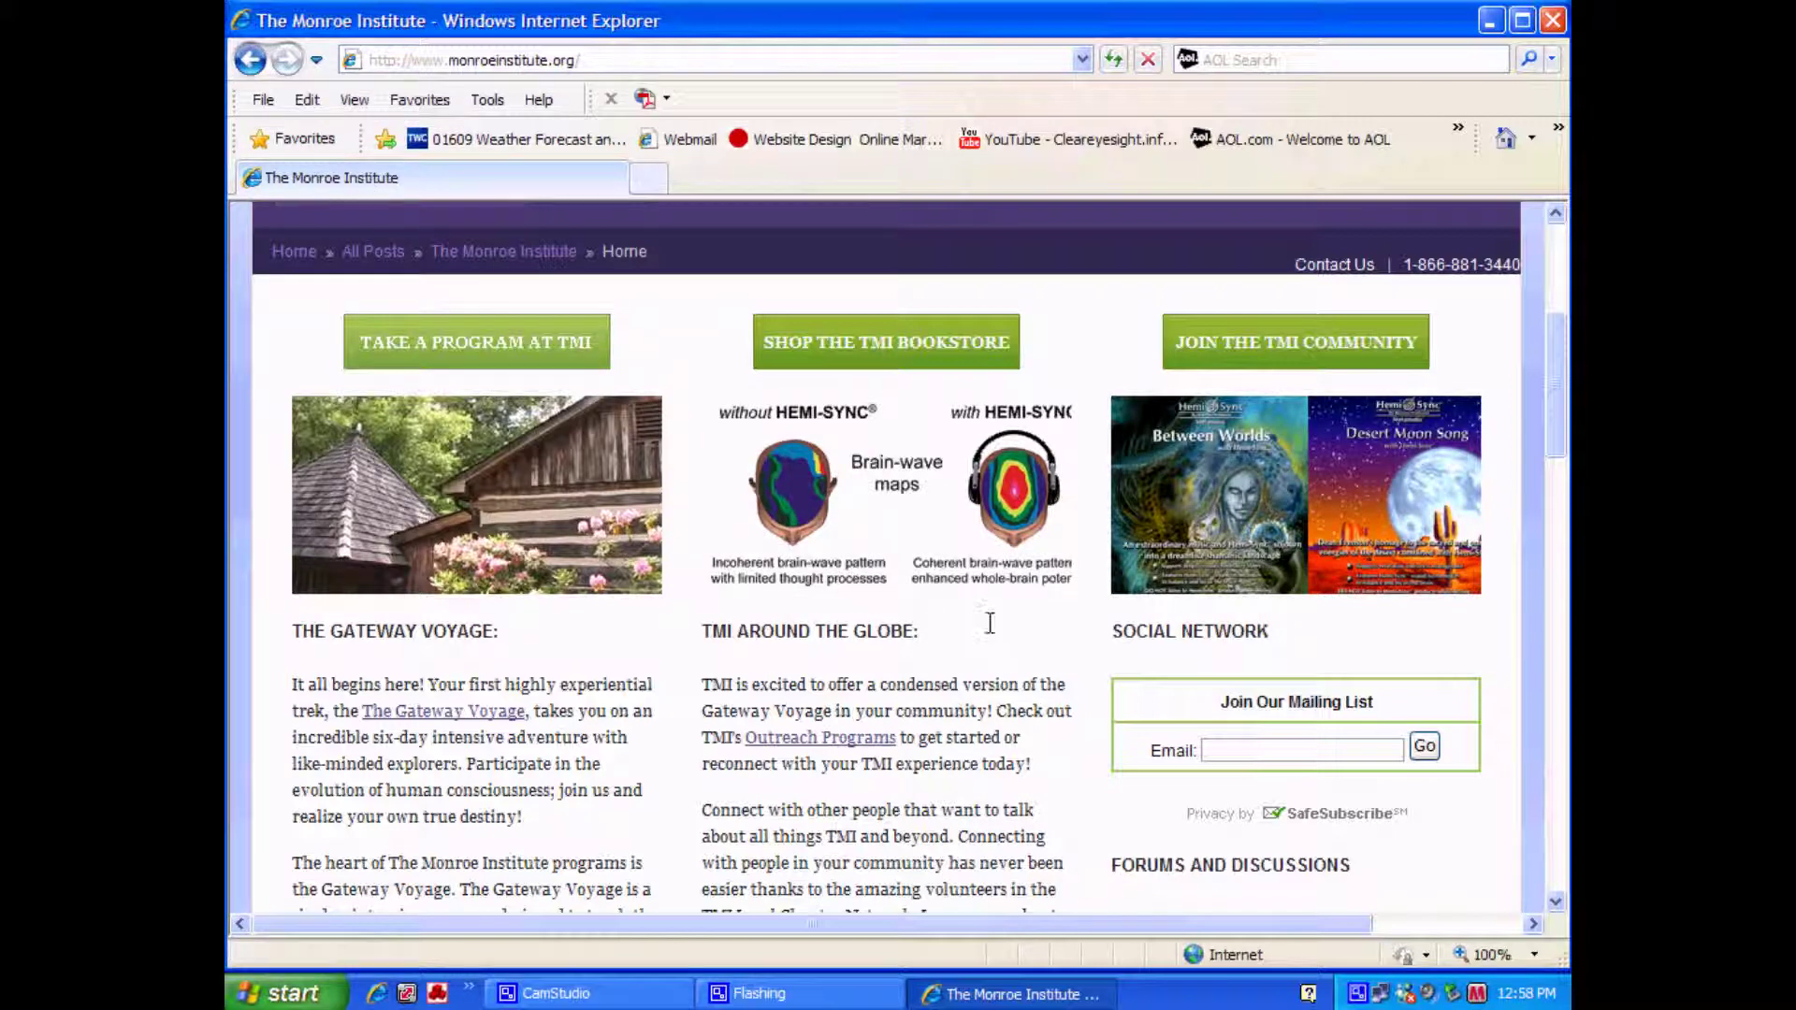
click(248, 61)
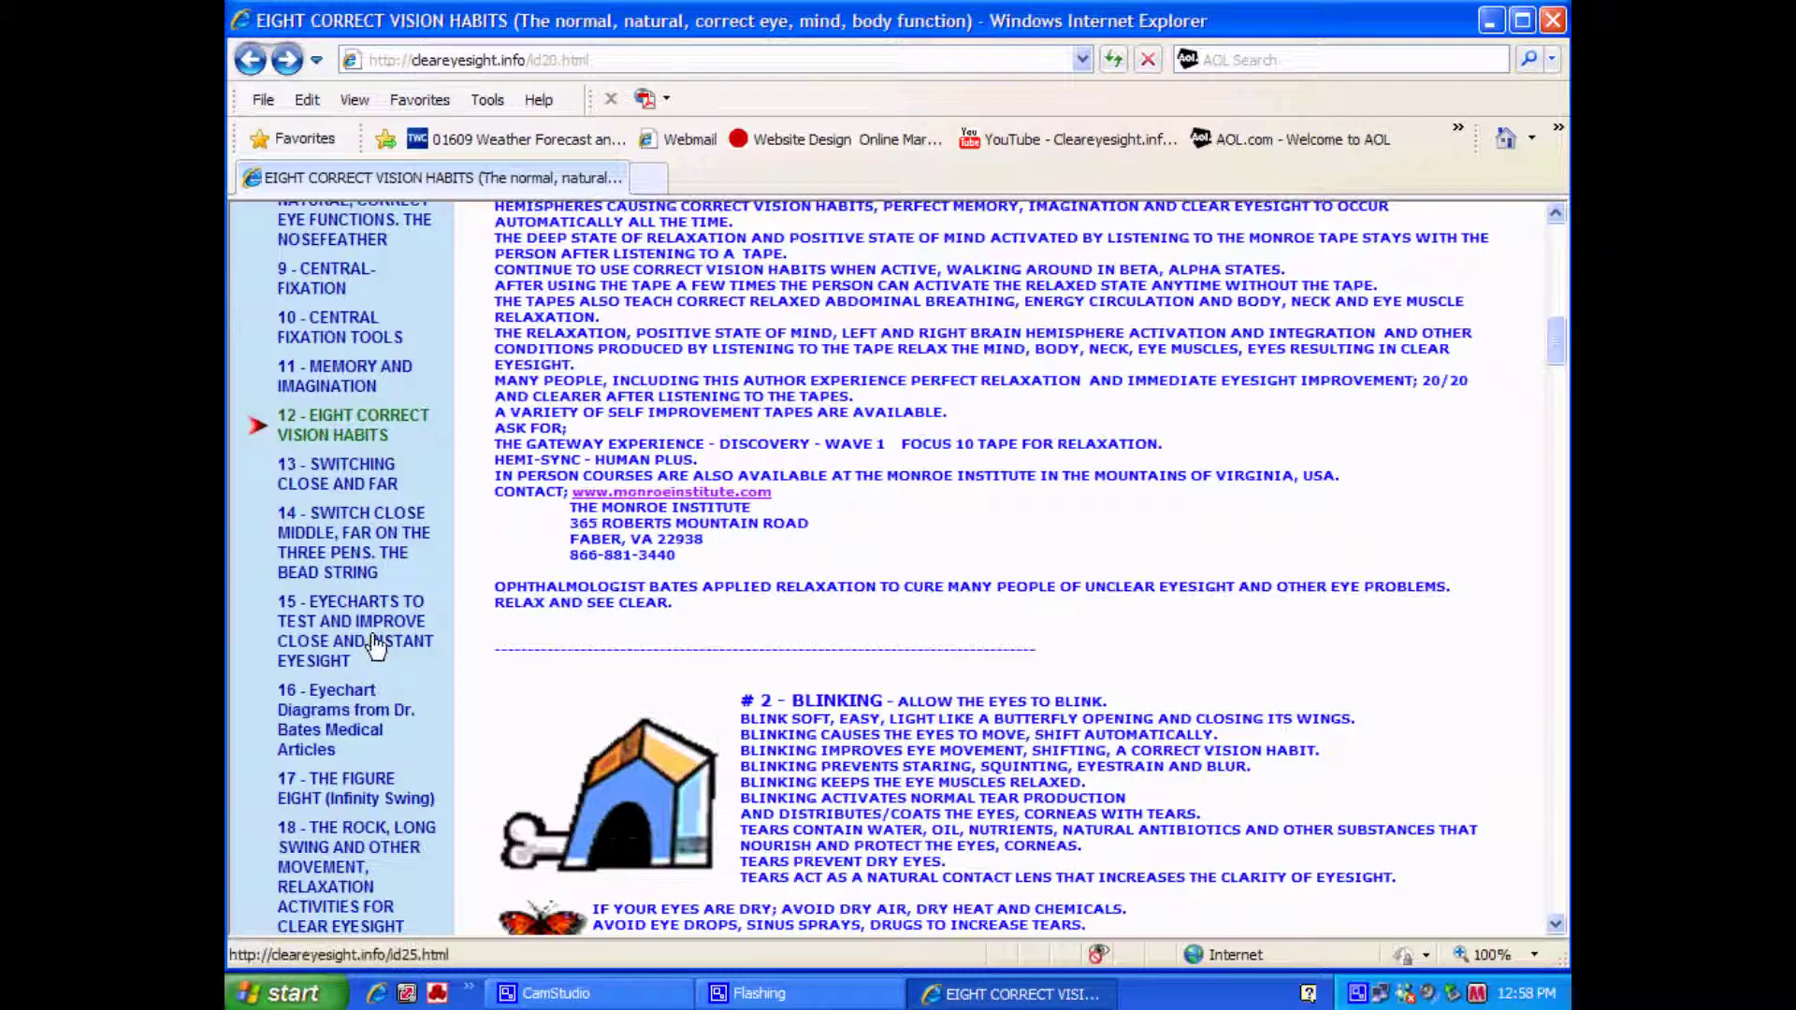
scroll(385, 639, down, 3)
scroll(384, 638, down, 3)
scroll(390, 635, down, 2)
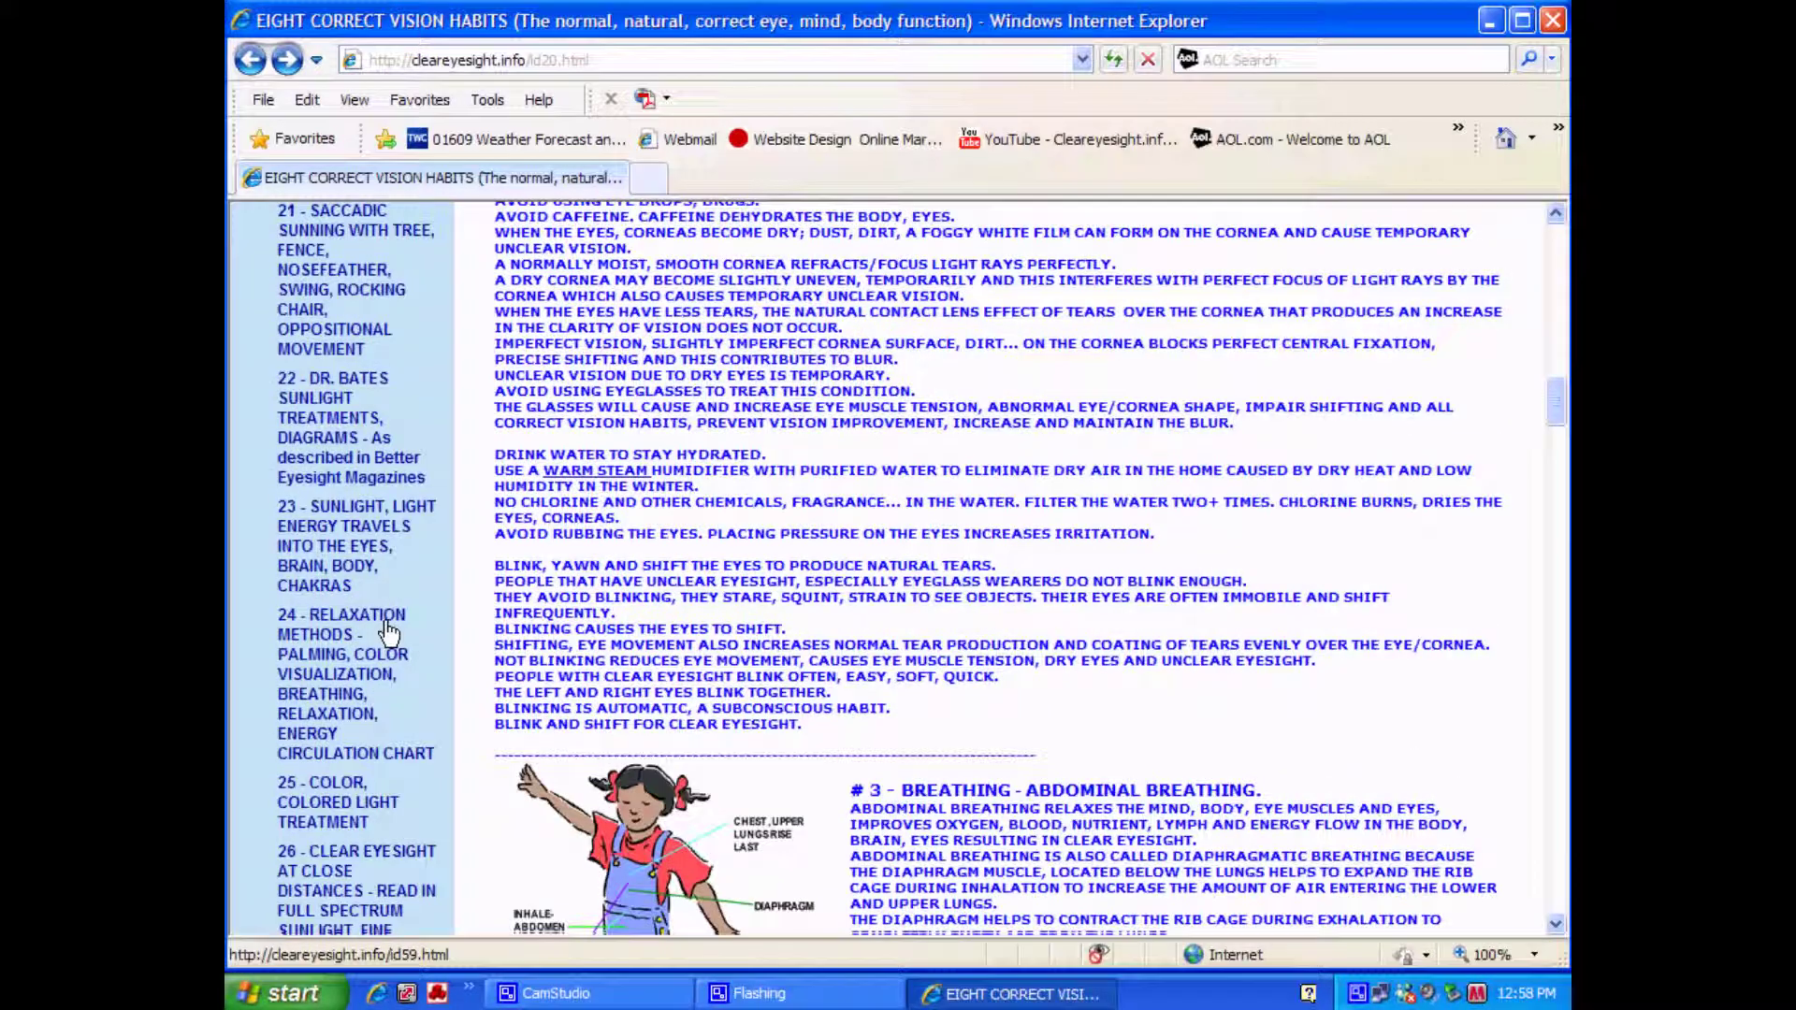
scroll(388, 631, down, 4)
scroll(357, 548, up, 2)
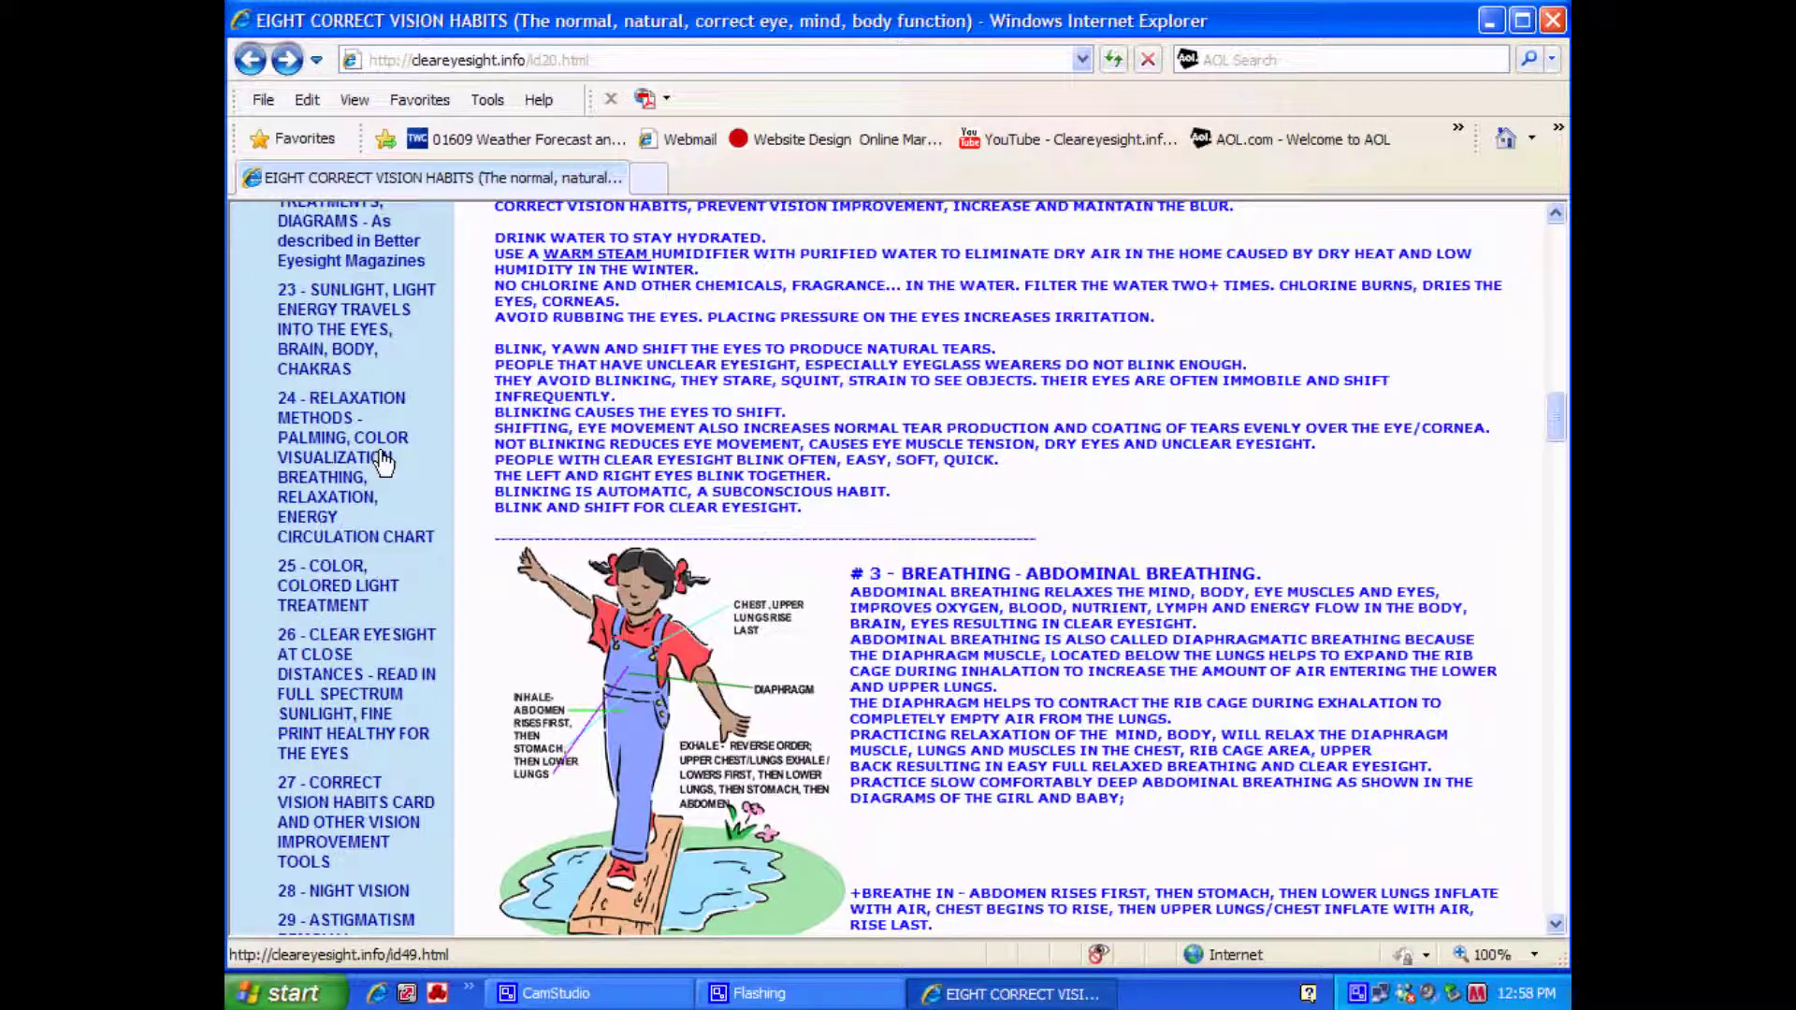
- Open the '24 - Relaxation Methods' sidebar link to show the Palming section
click(332, 467)
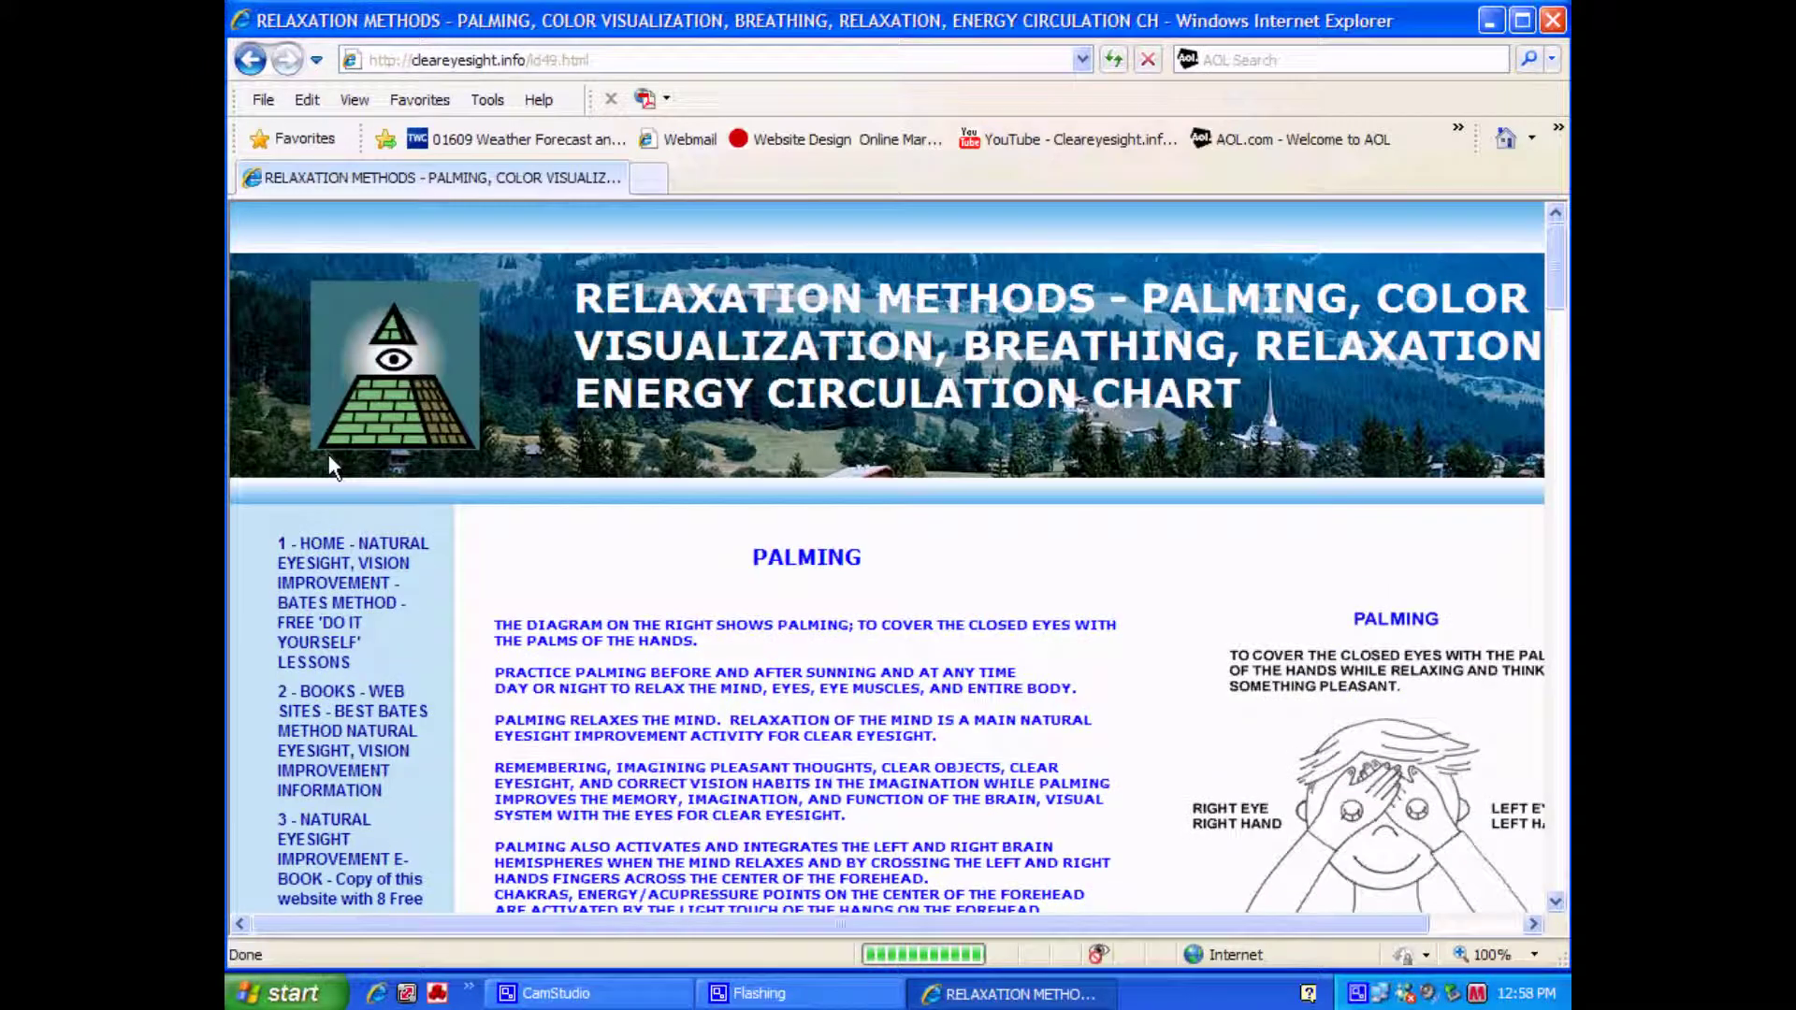
drag(787, 917, 971, 936)
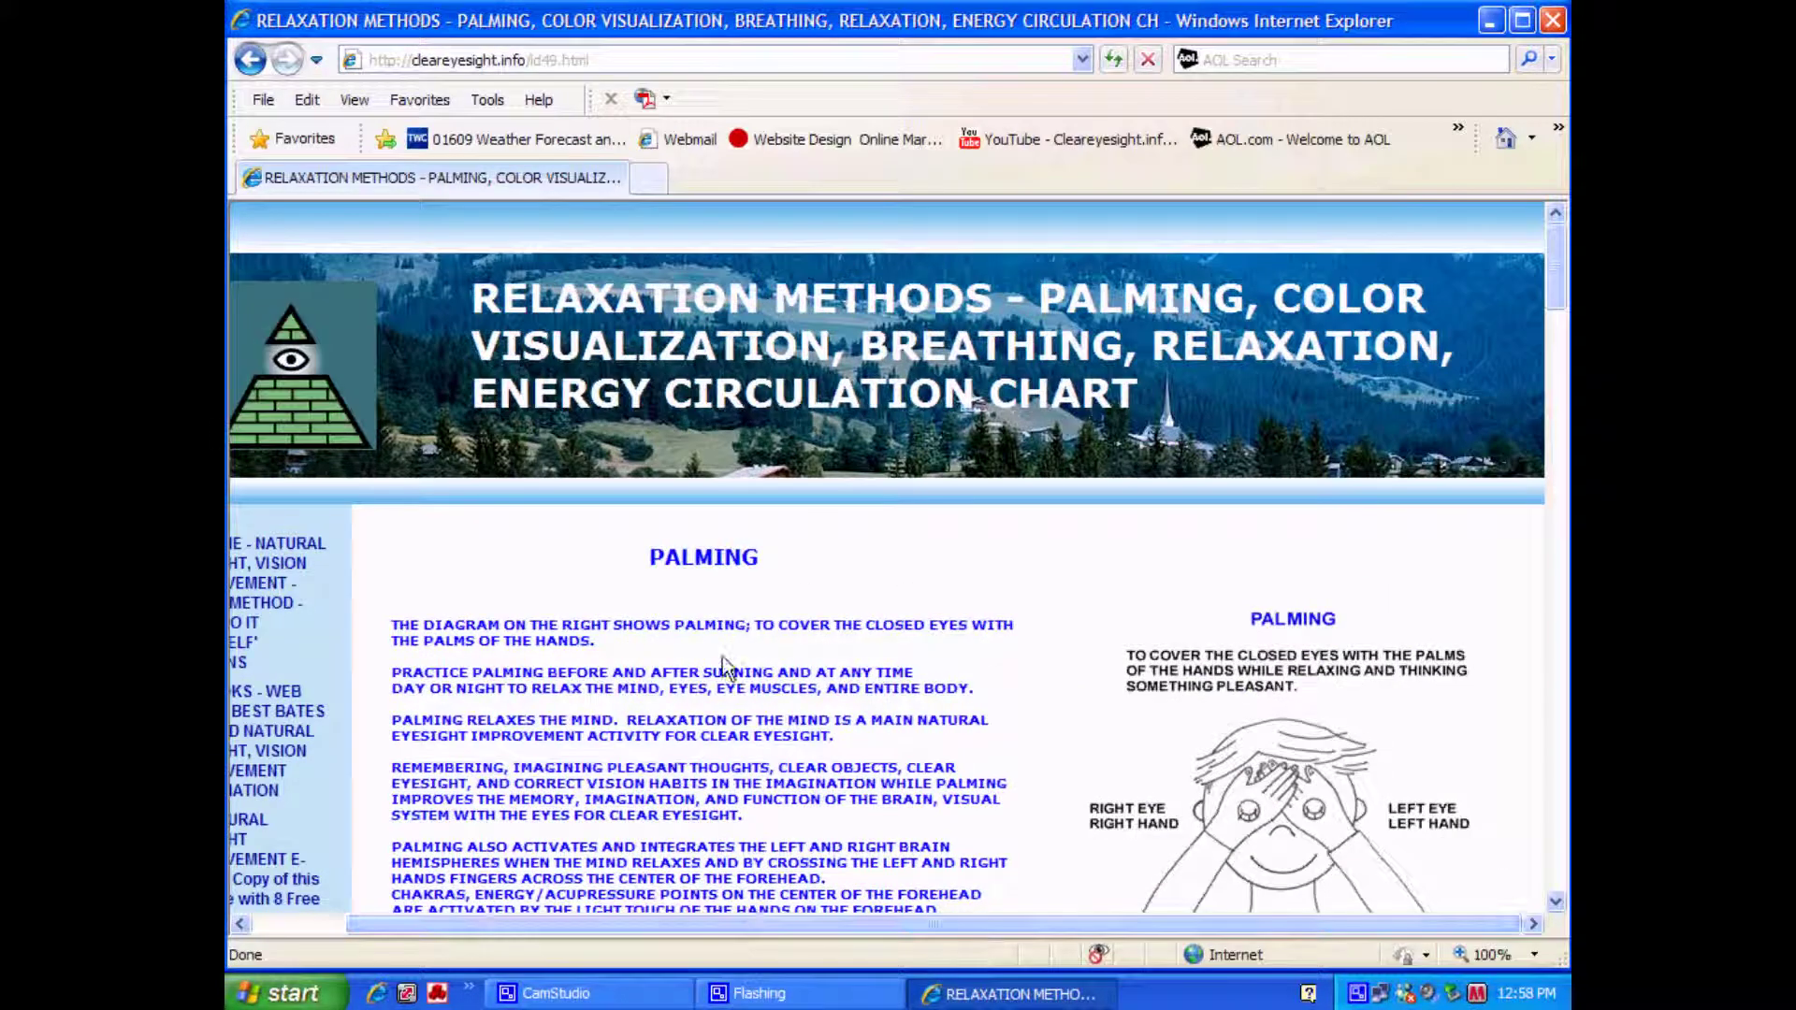
scroll(724, 654, down, 3)
scroll(724, 654, up, 1)
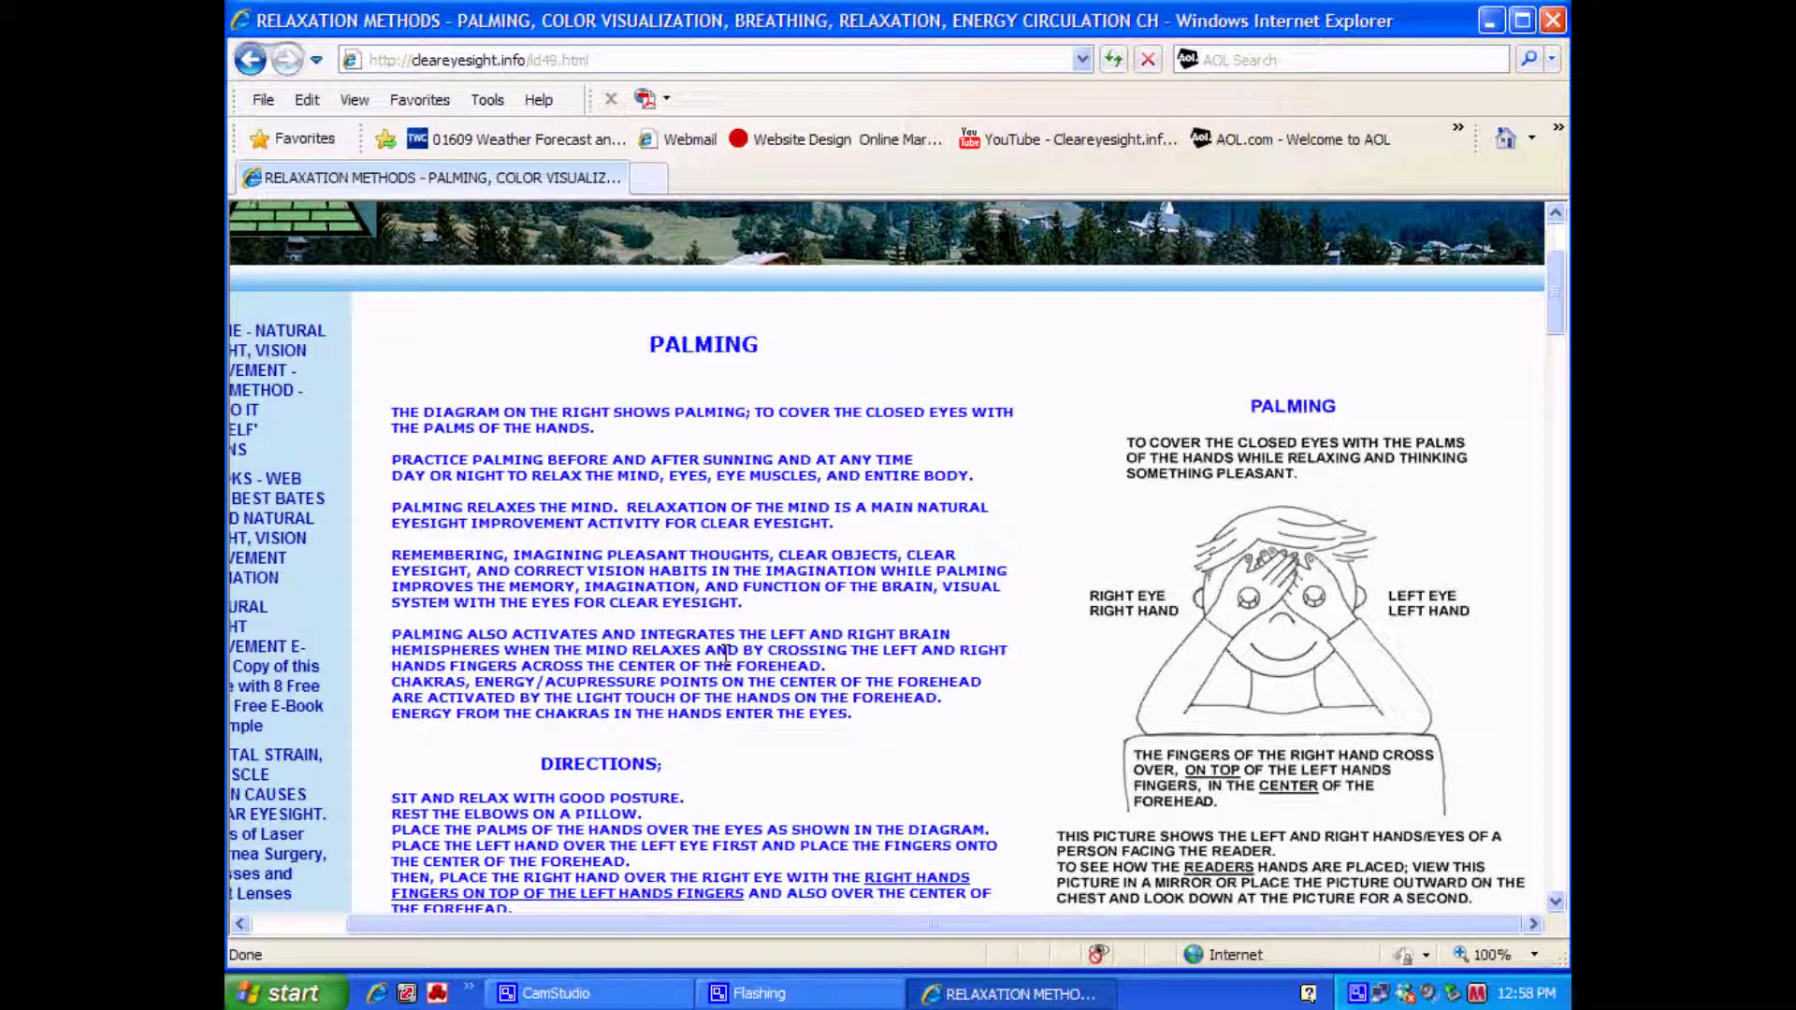
scroll(726, 653, down, 1)
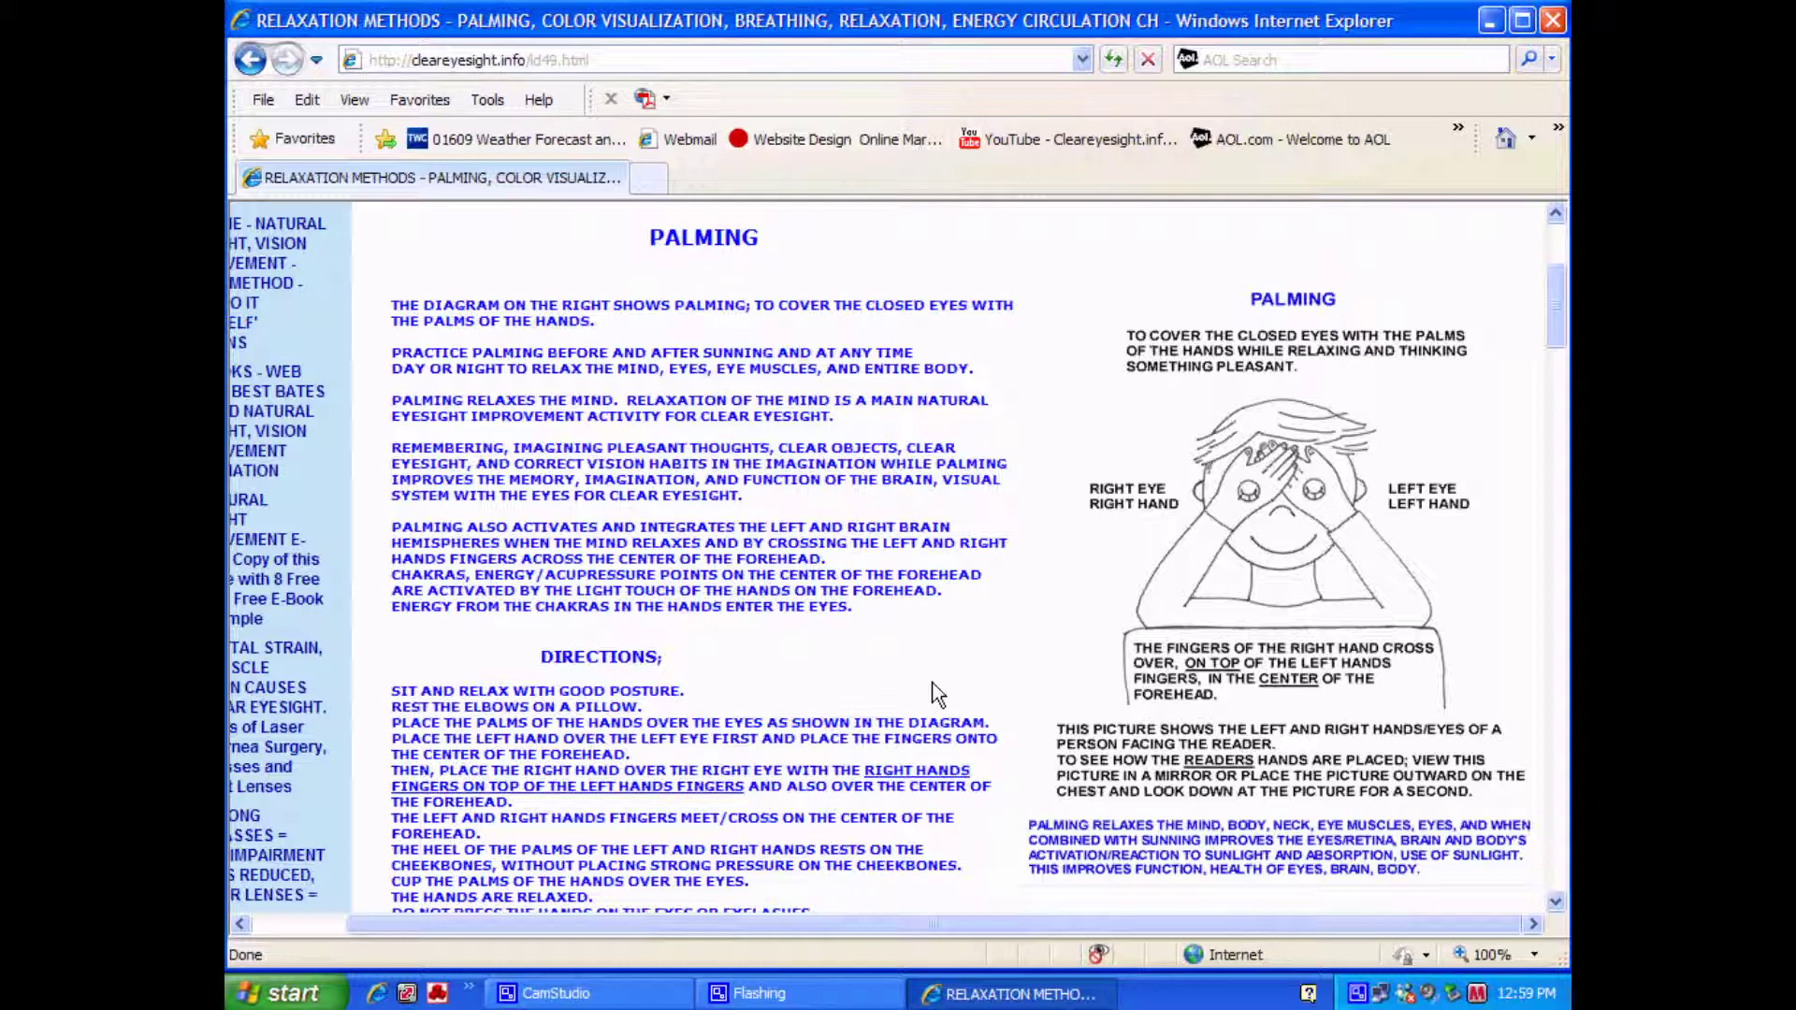
scroll(1279, 547, up, 3)
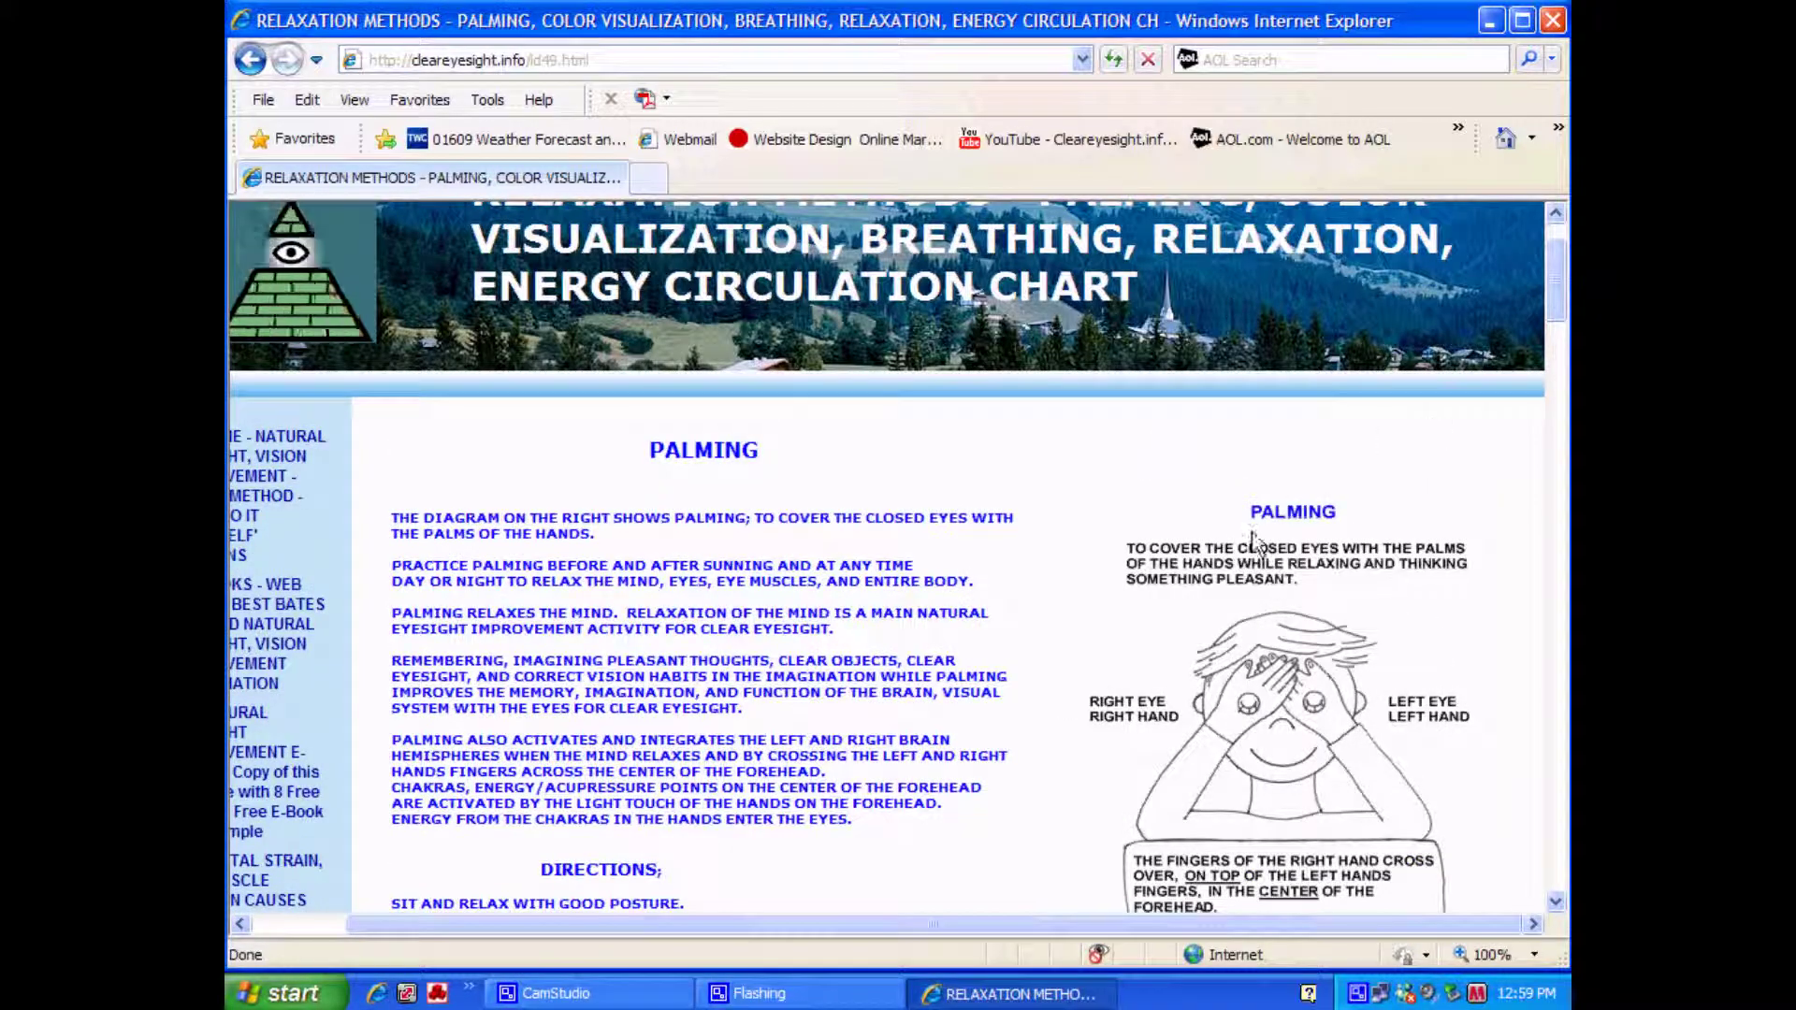
scroll(1337, 565, up, 2)
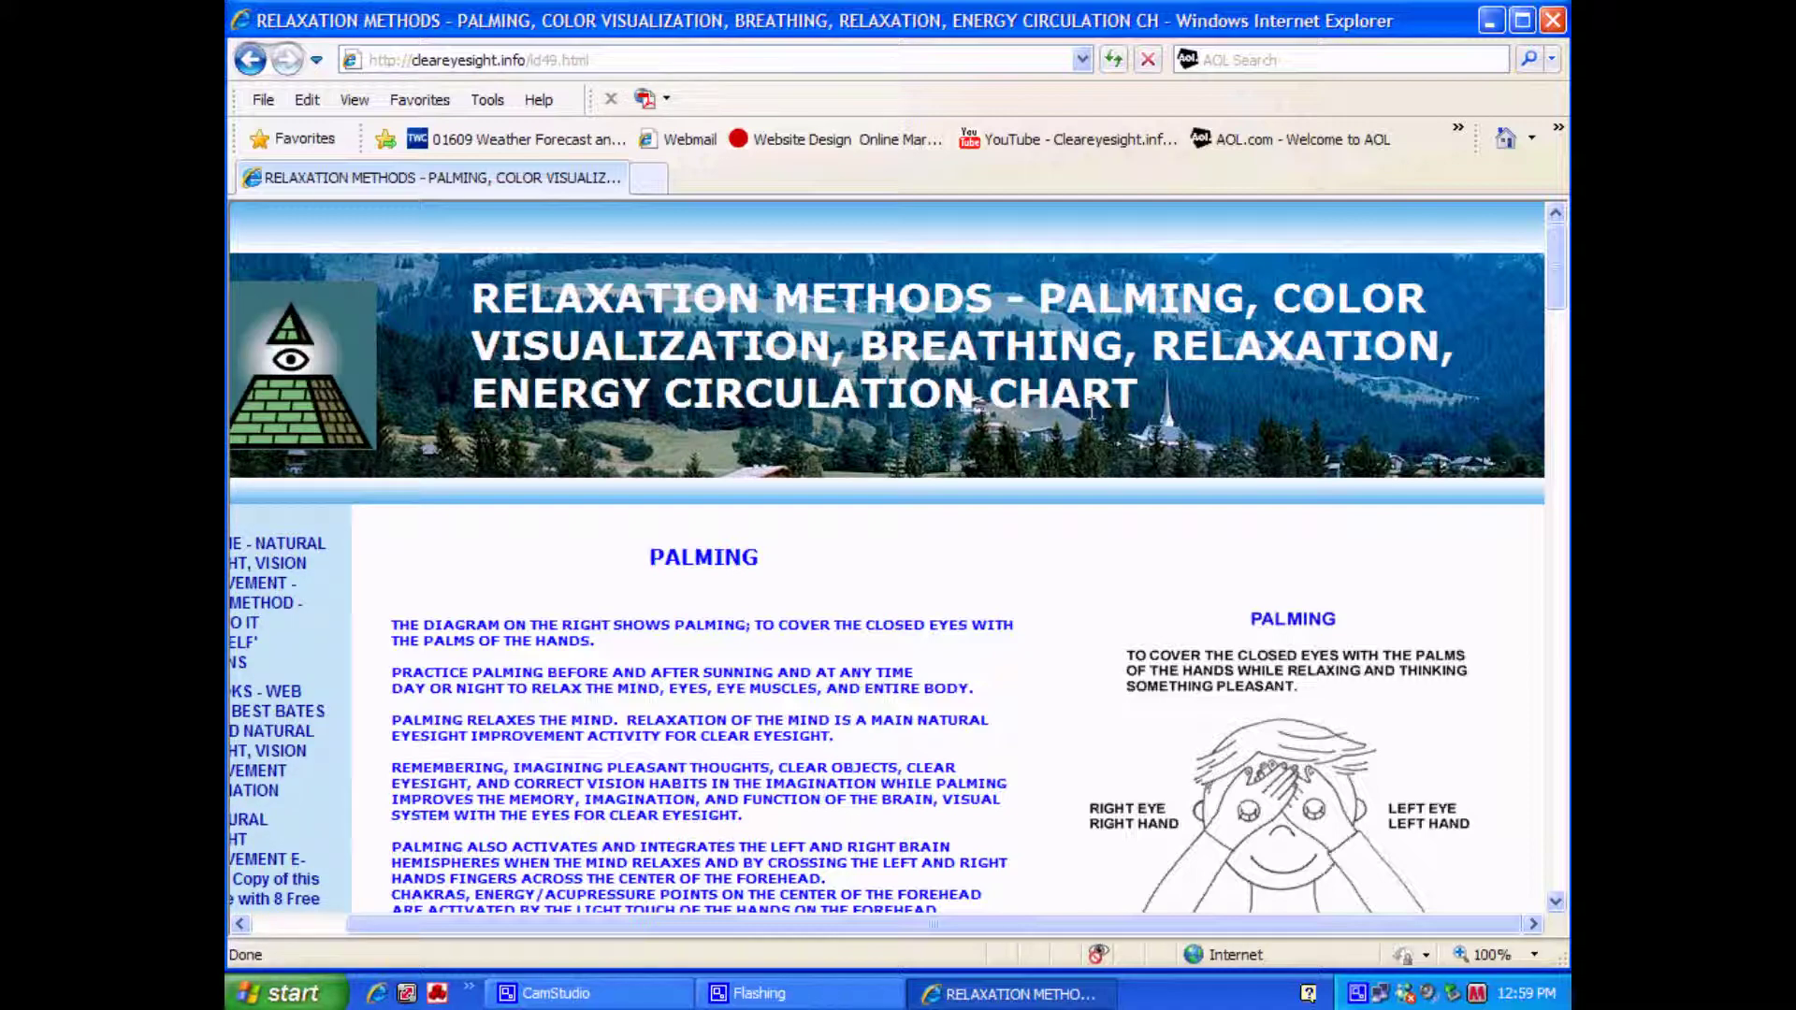
scroll(1090, 573, down, 1)
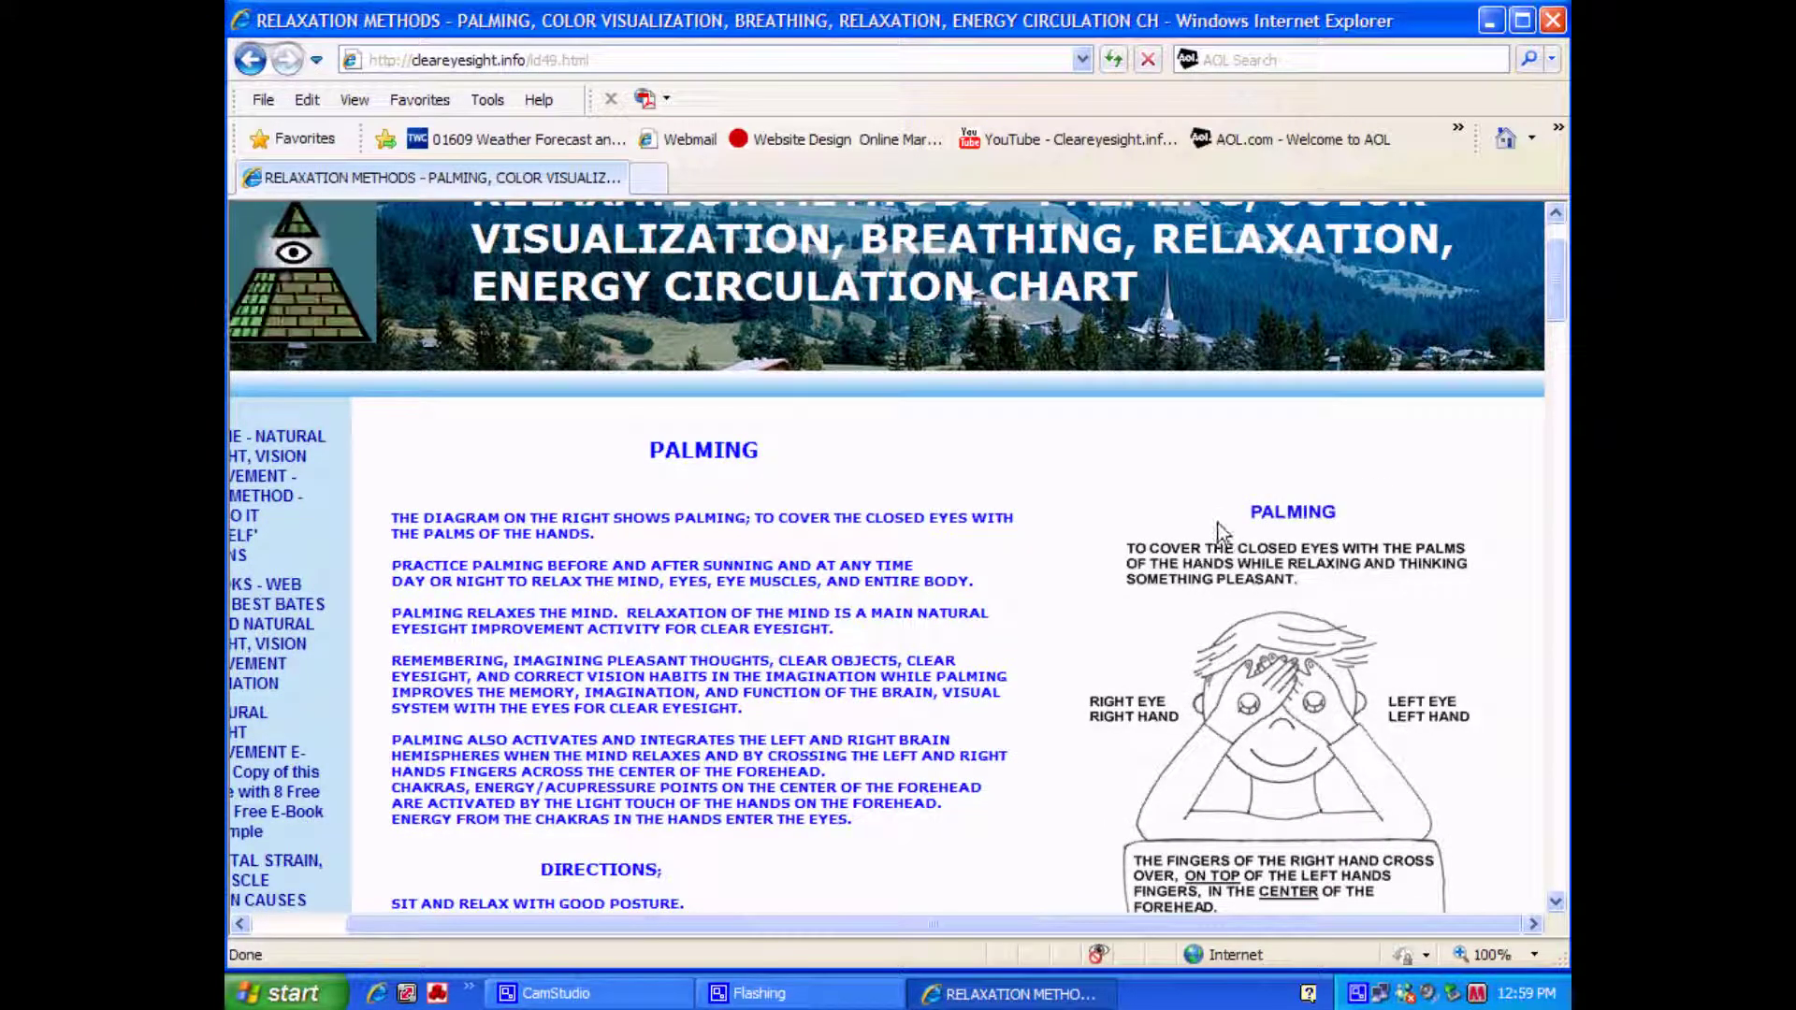
scroll(1285, 583, up, 1)
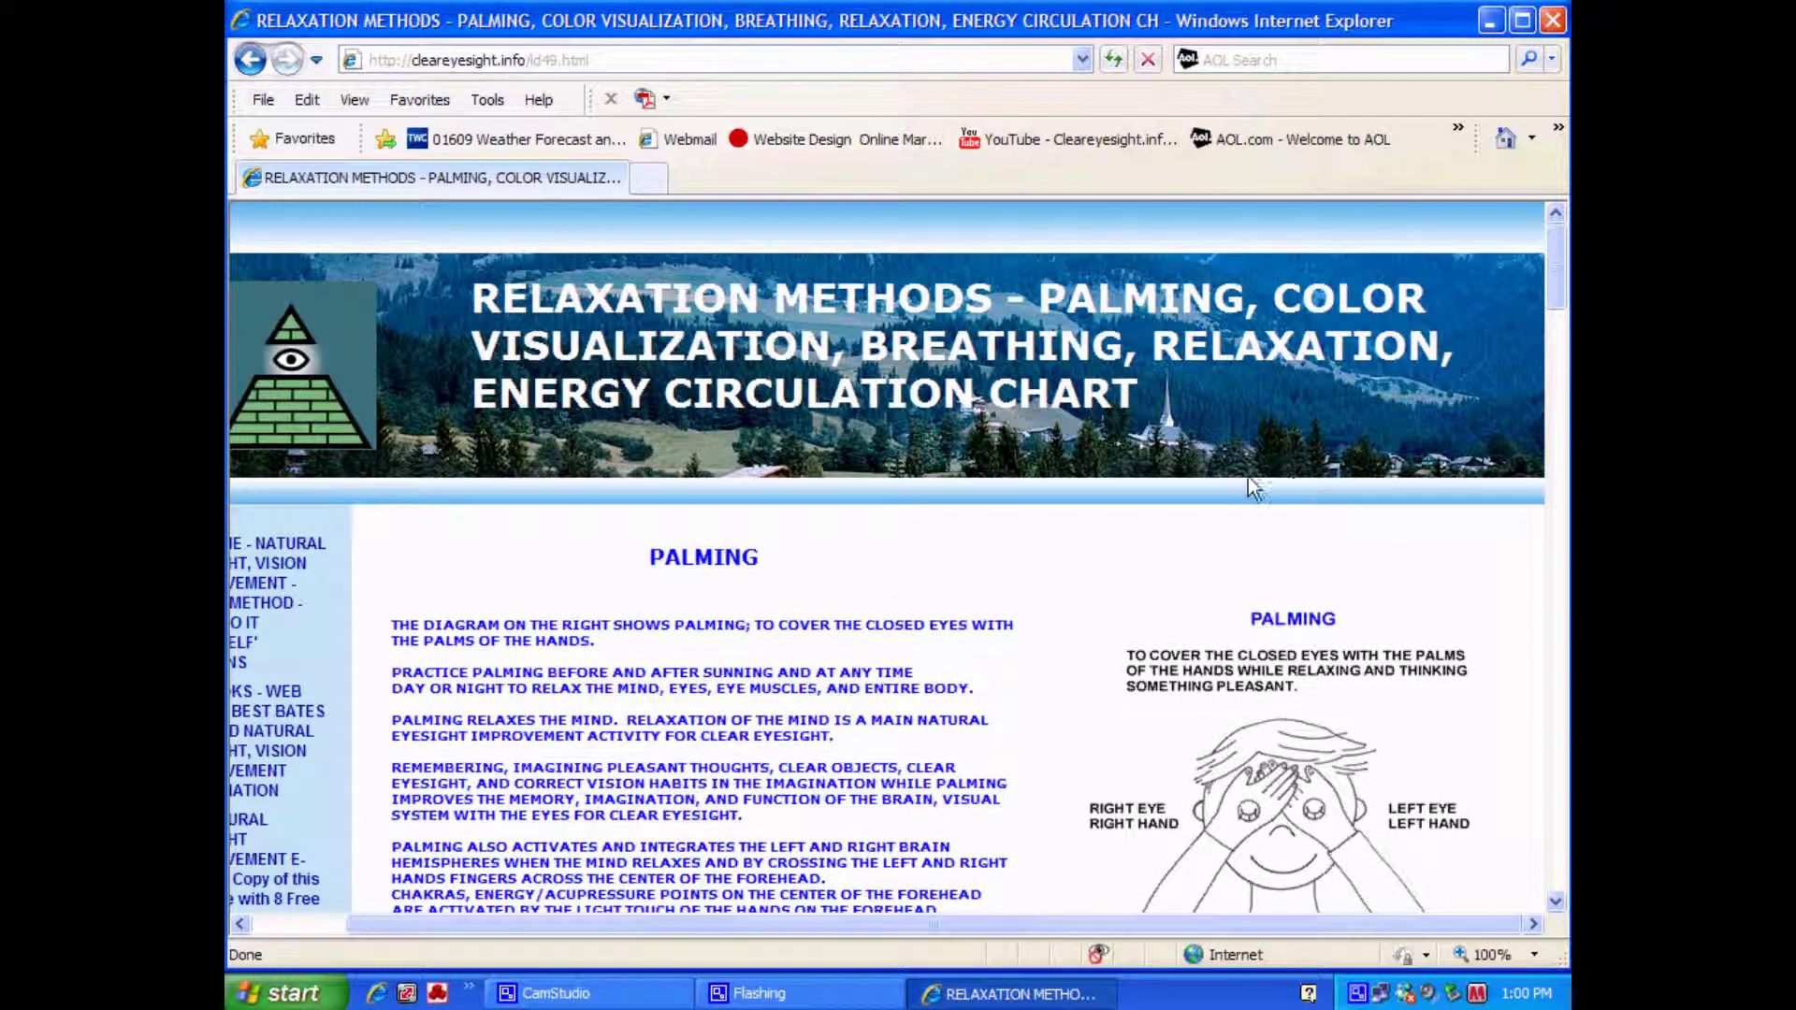
scroll(1258, 504, down, 2)
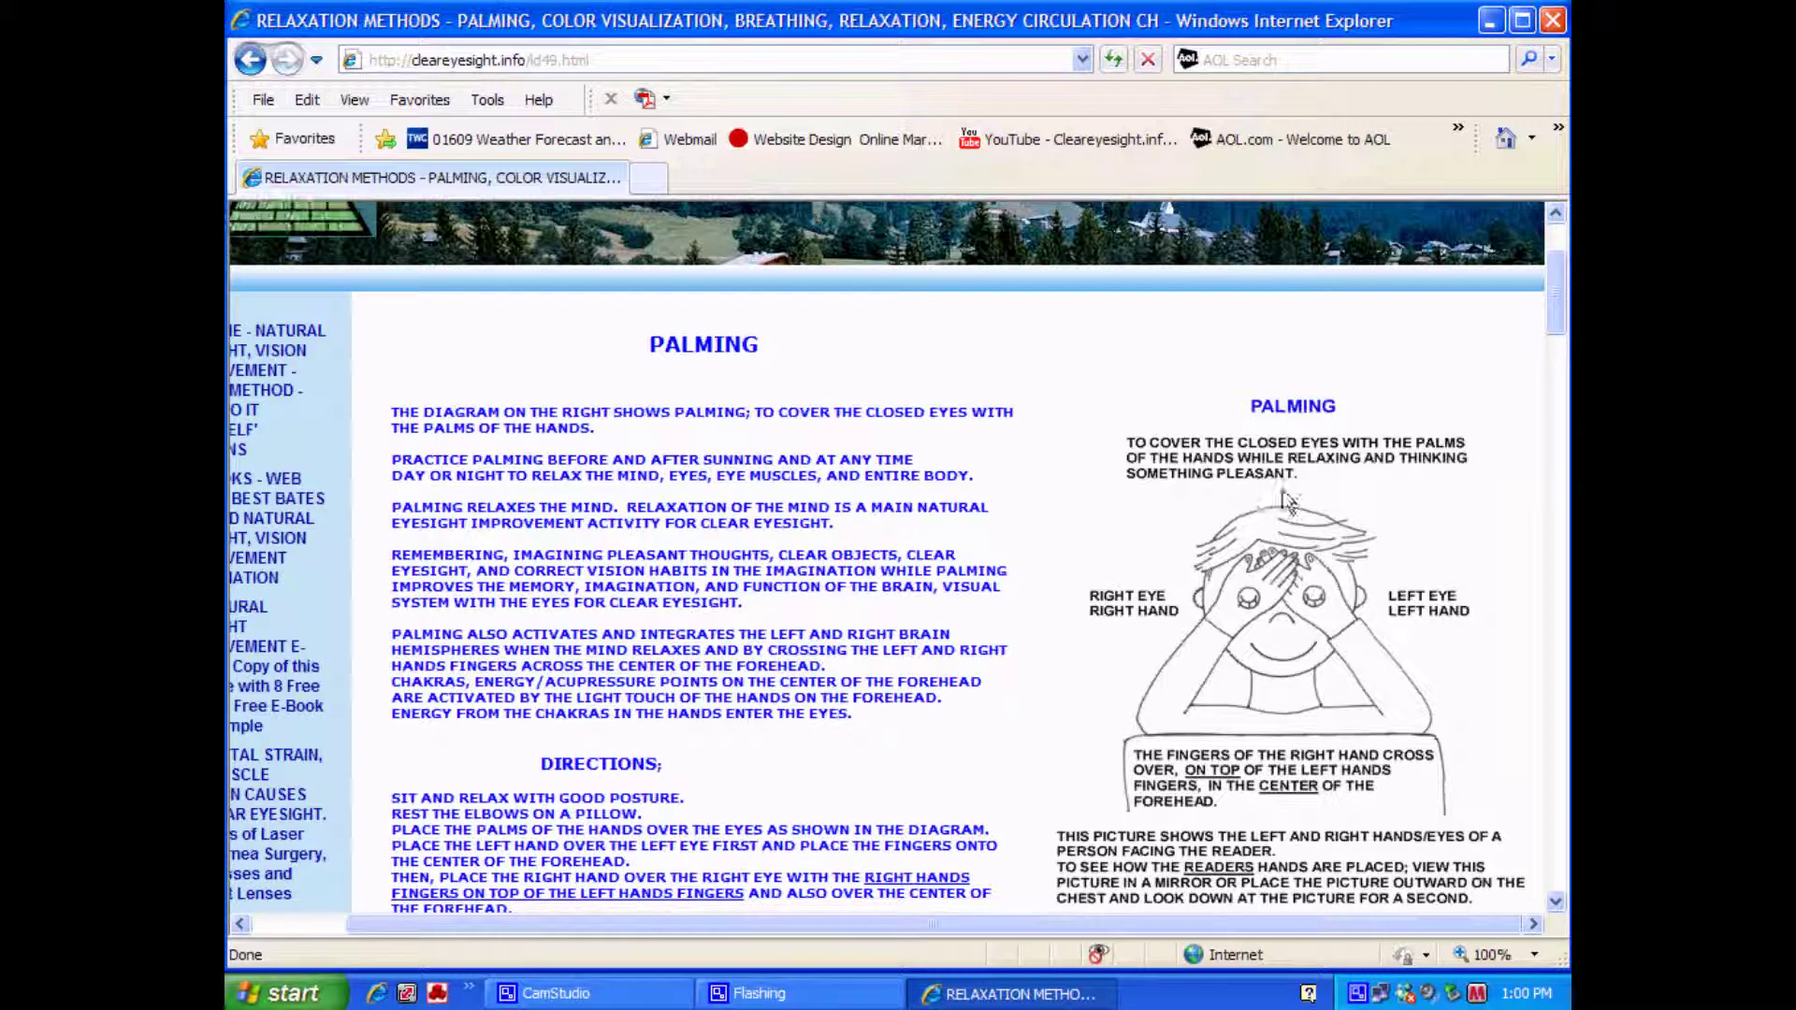
scroll(1263, 508, up, 2)
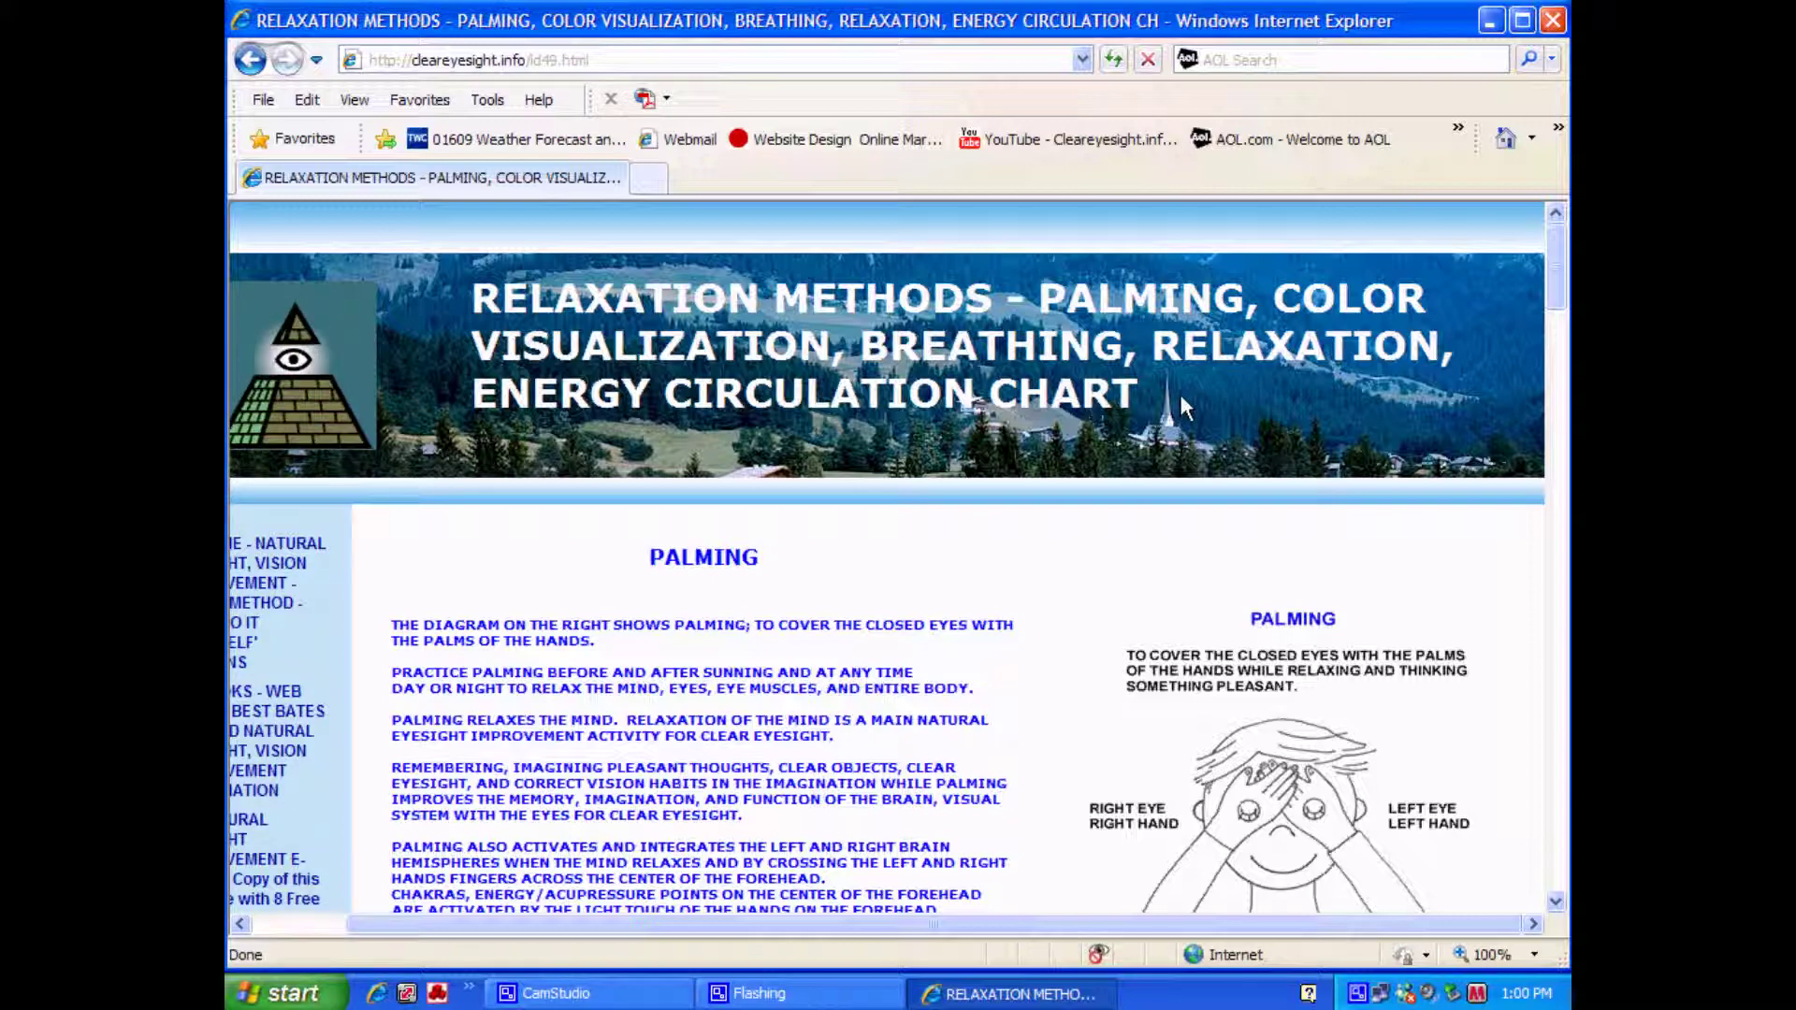
scroll(1178, 394, down, 3)
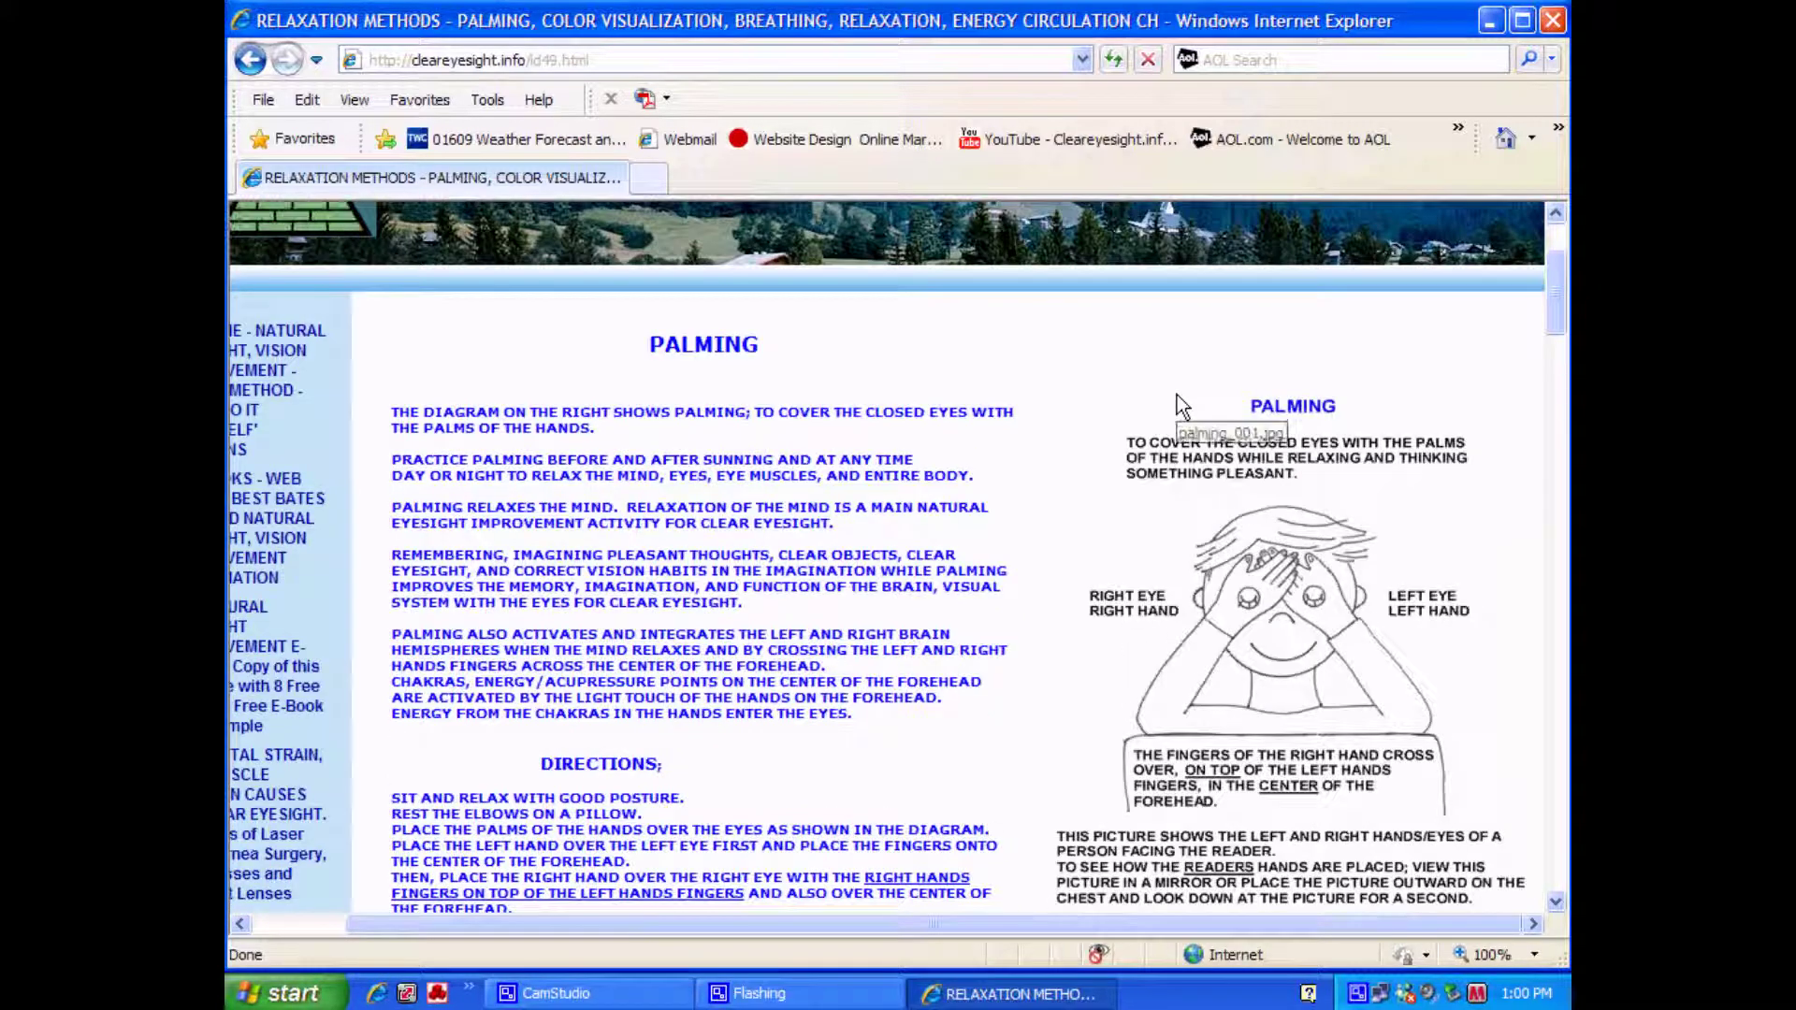
scroll(1178, 395, down, 3)
scroll(1079, 517, up, 2)
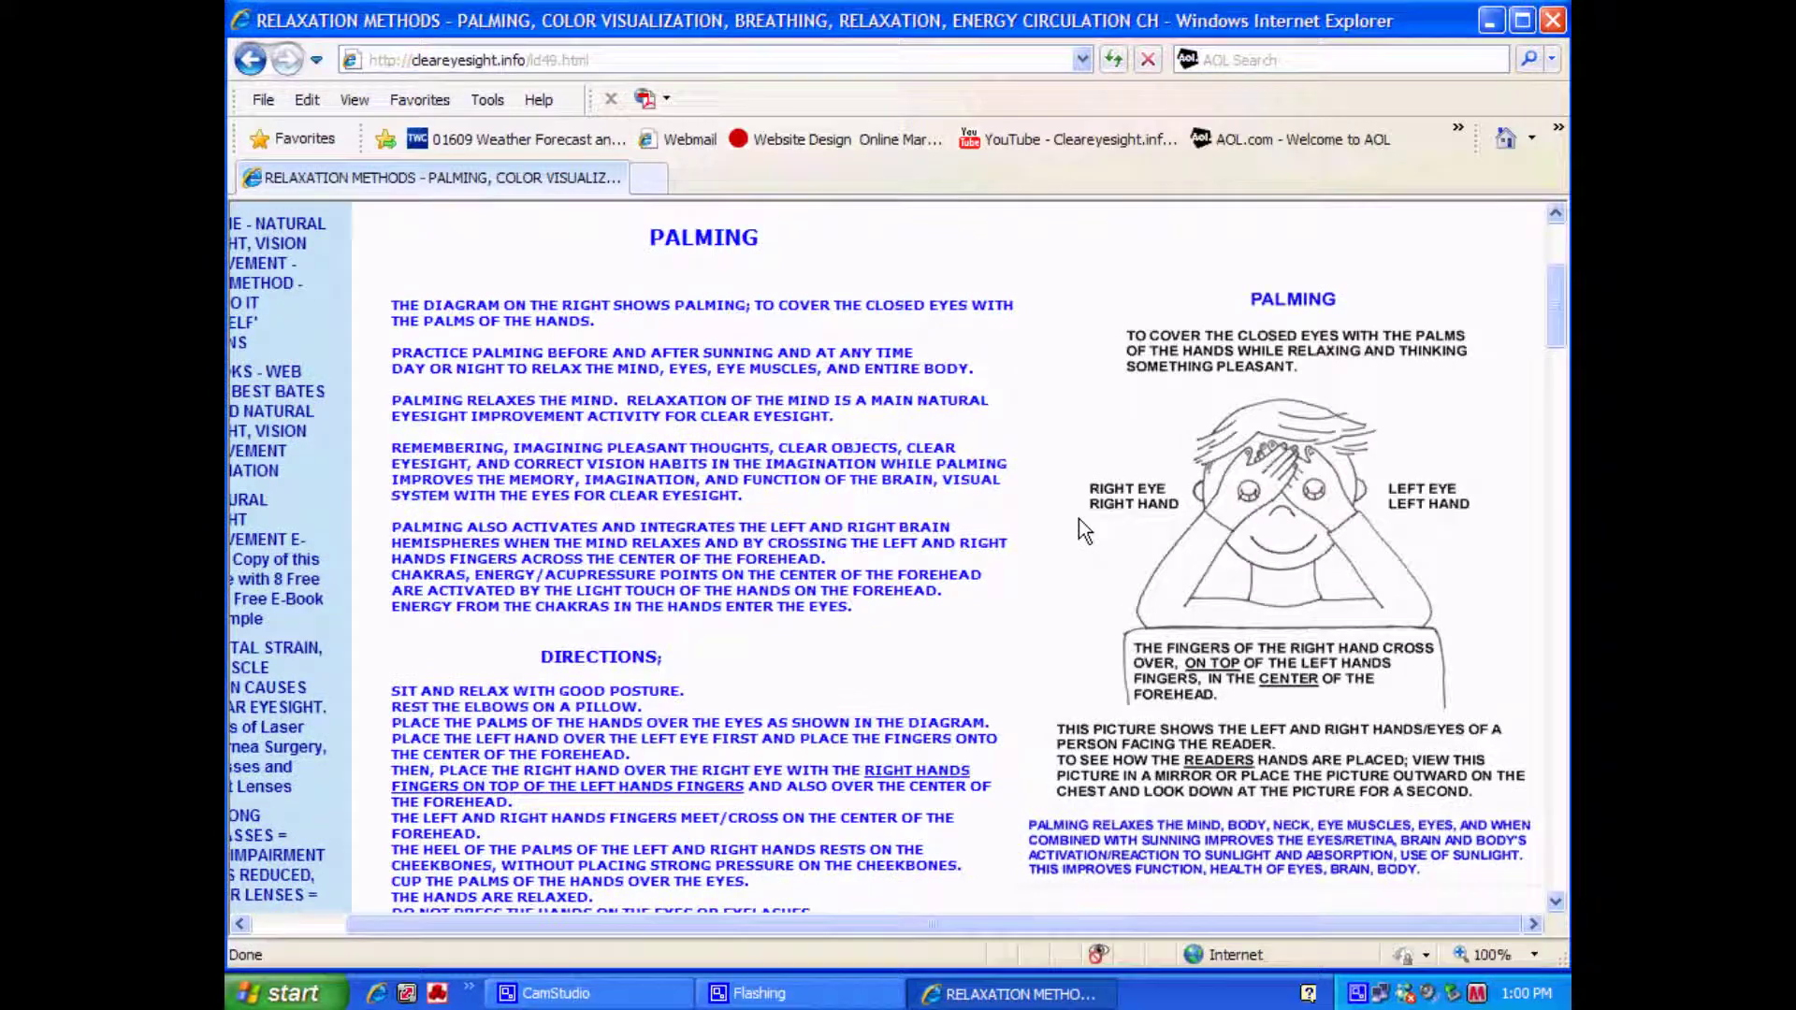
scroll(1078, 518, down, 4)
scroll(1082, 528, down, 2)
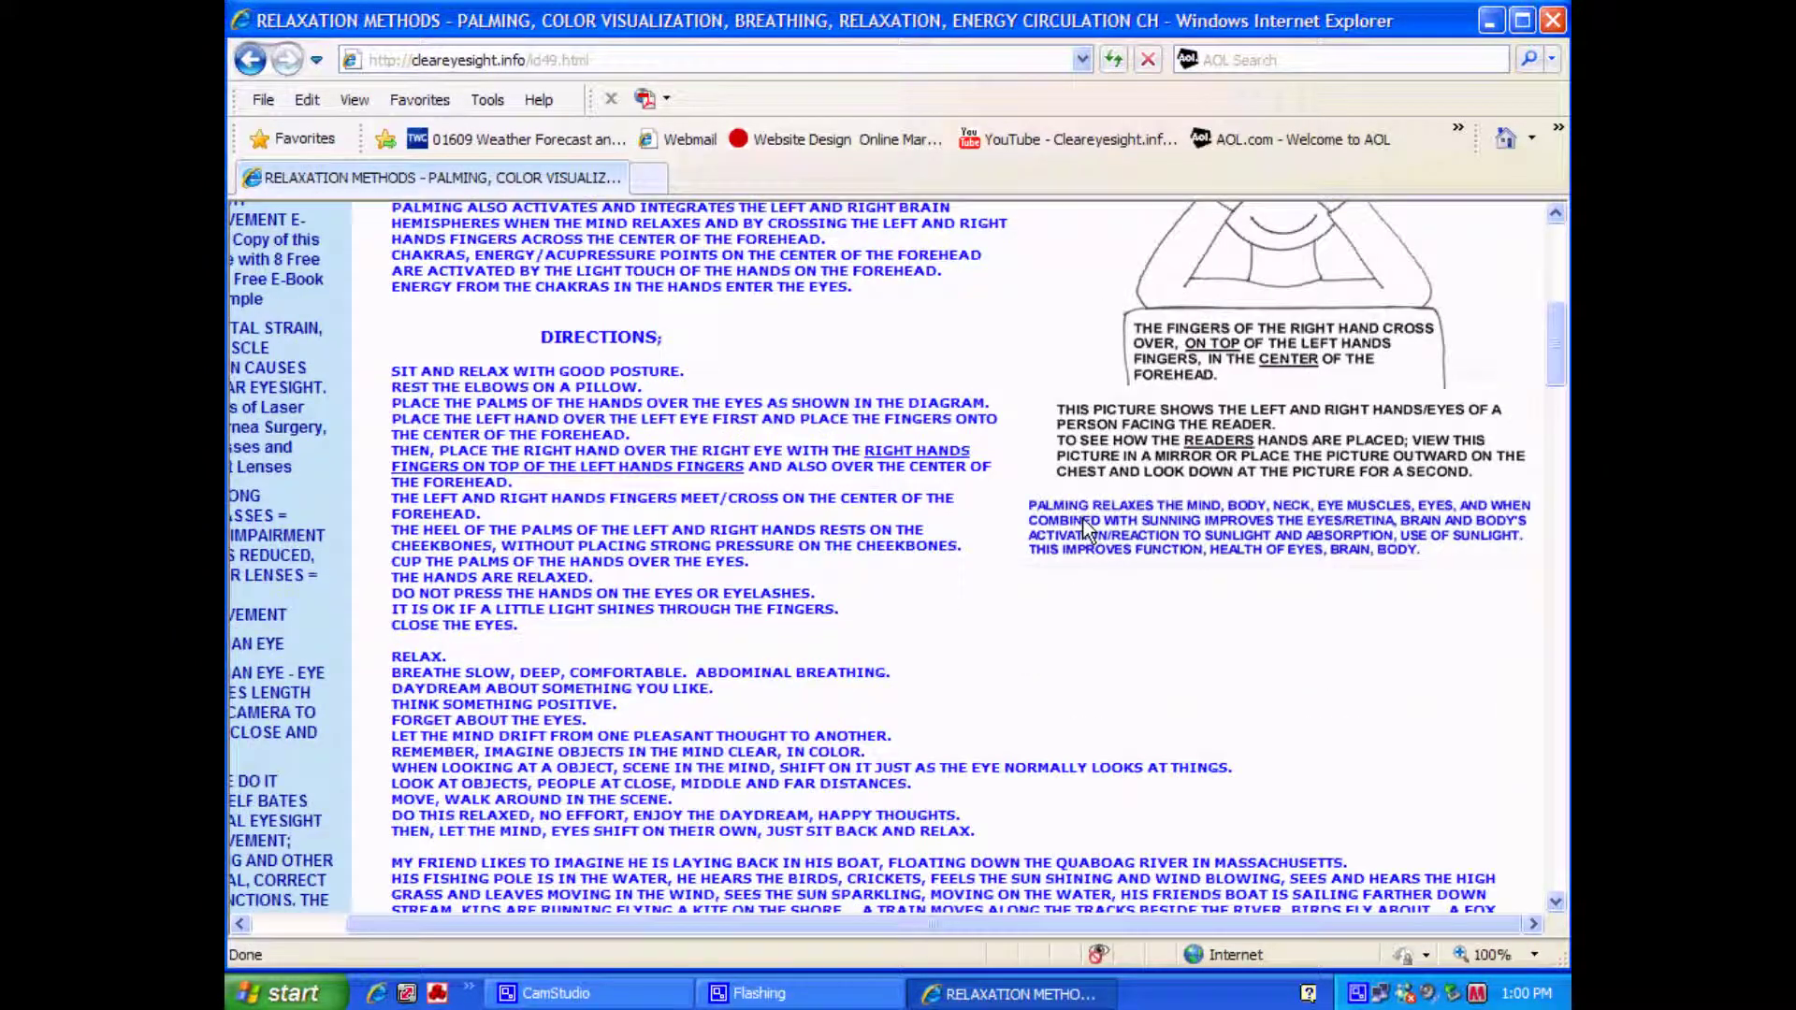
scroll(1084, 523, down, 5)
scroll(1086, 522, down, 3)
scroll(1085, 523, down, 1)
scroll(1084, 522, down, 3)
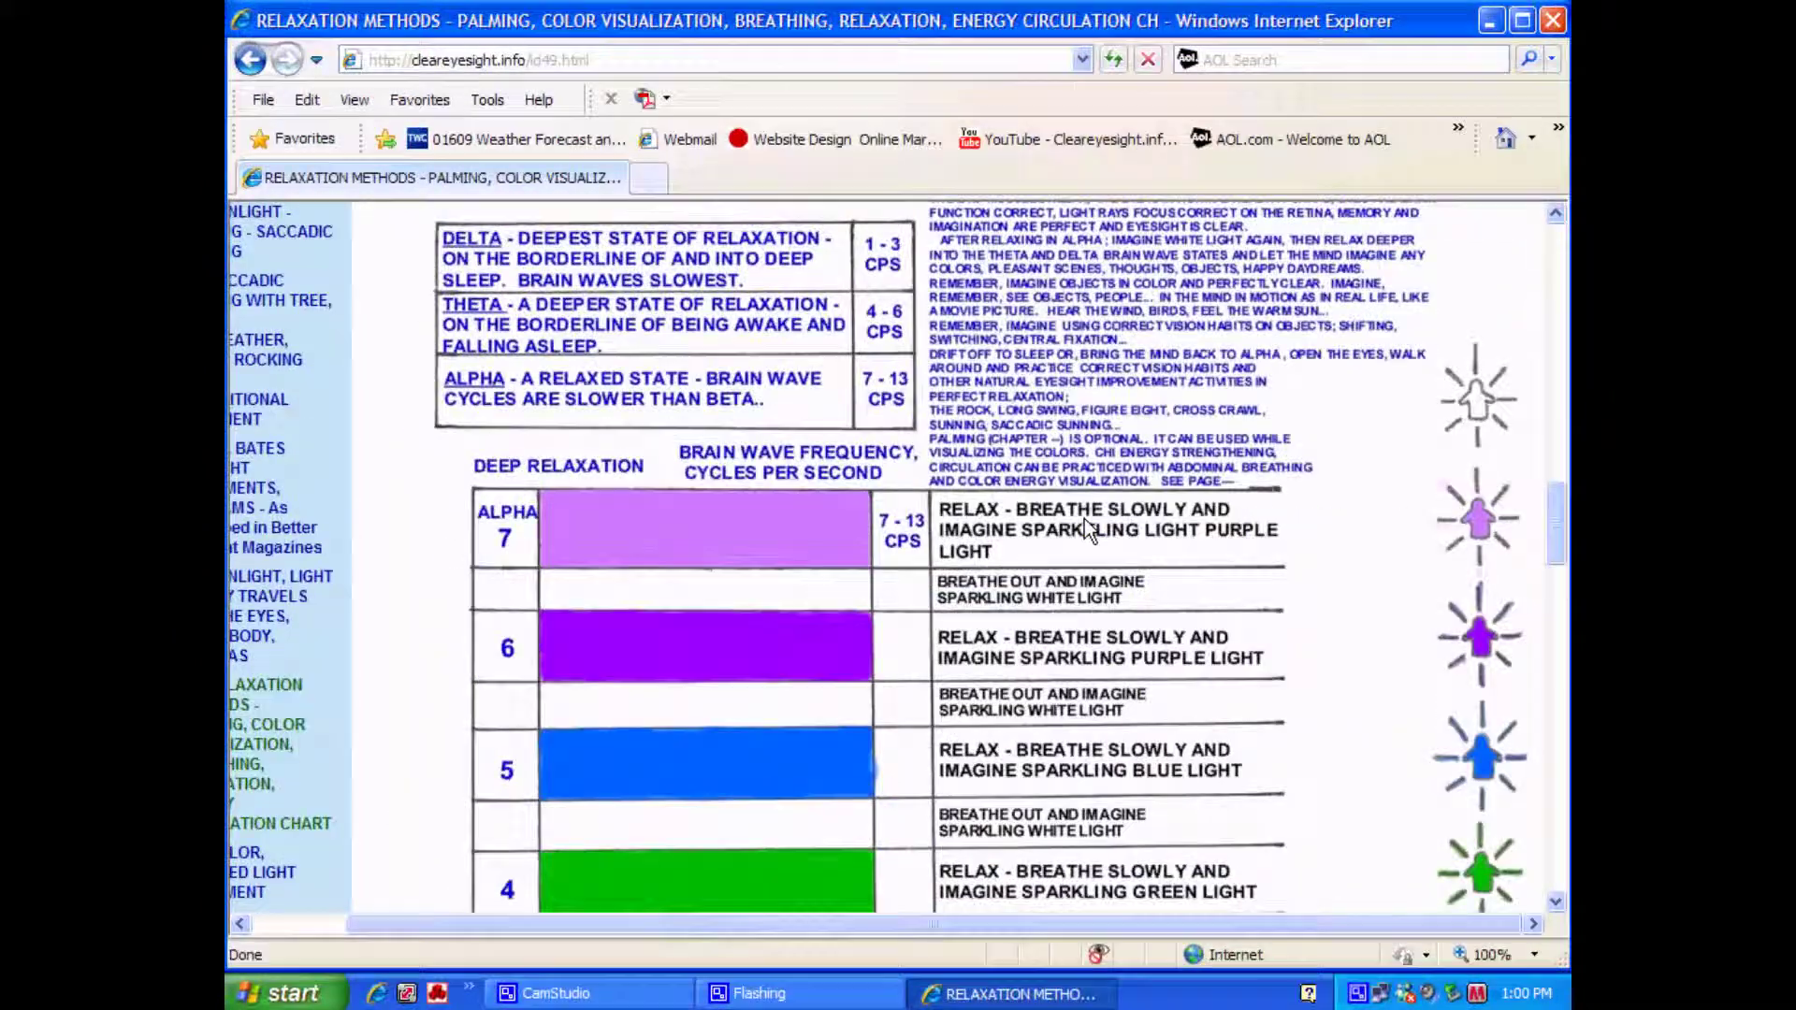
scroll(1084, 517, down, 4)
scroll(1085, 519, down, 4)
scroll(1085, 519, down, 4)
scroll(1083, 531, down, 4)
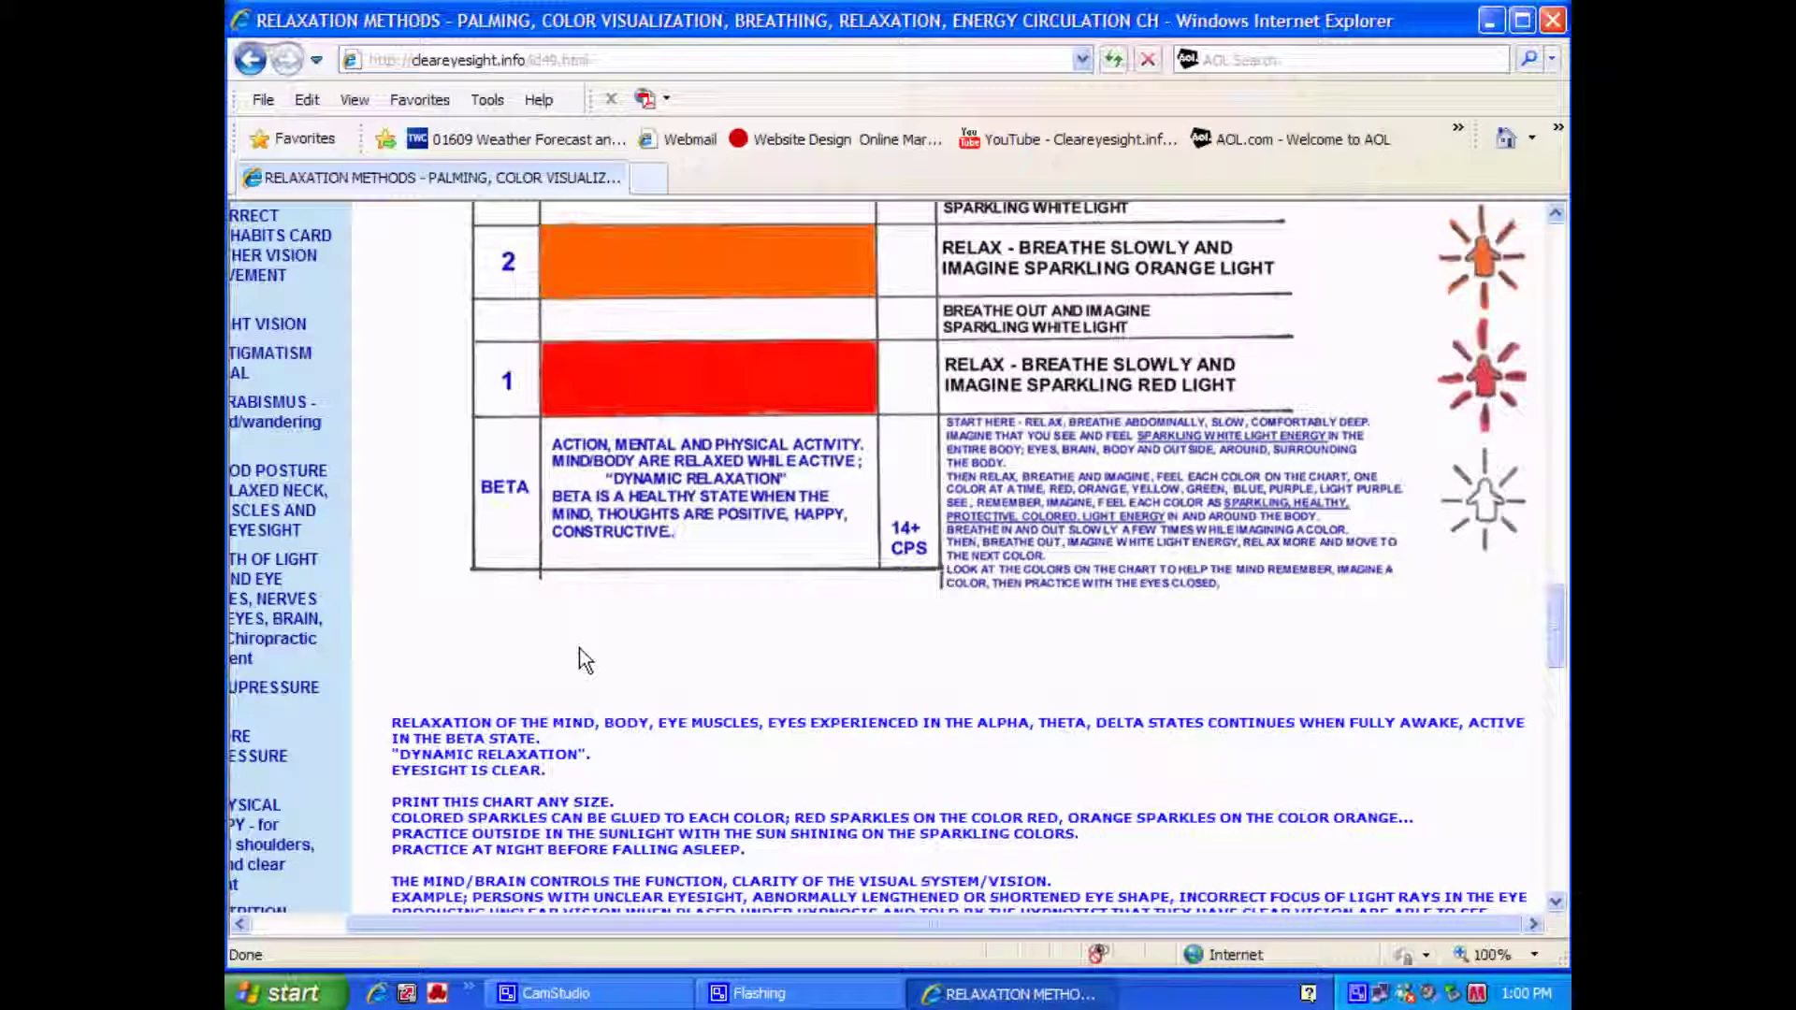
scroll(579, 649, up, 5)
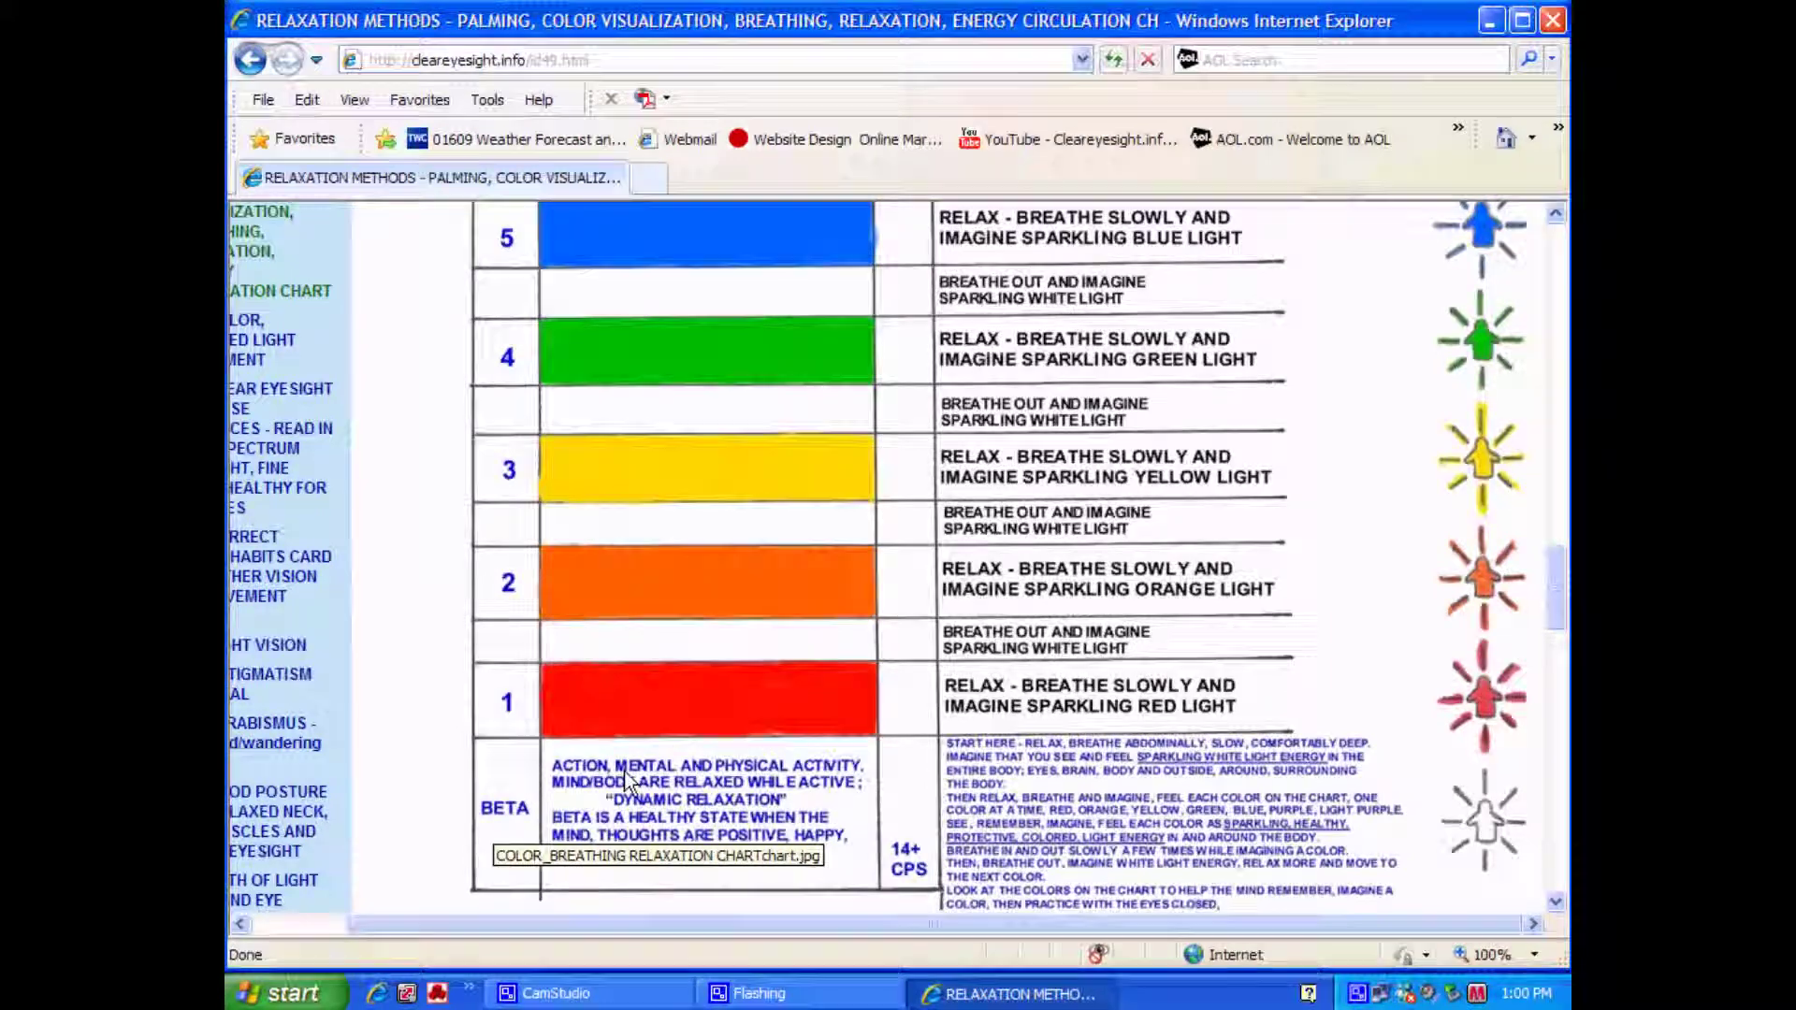
scroll(736, 805, up, 2)
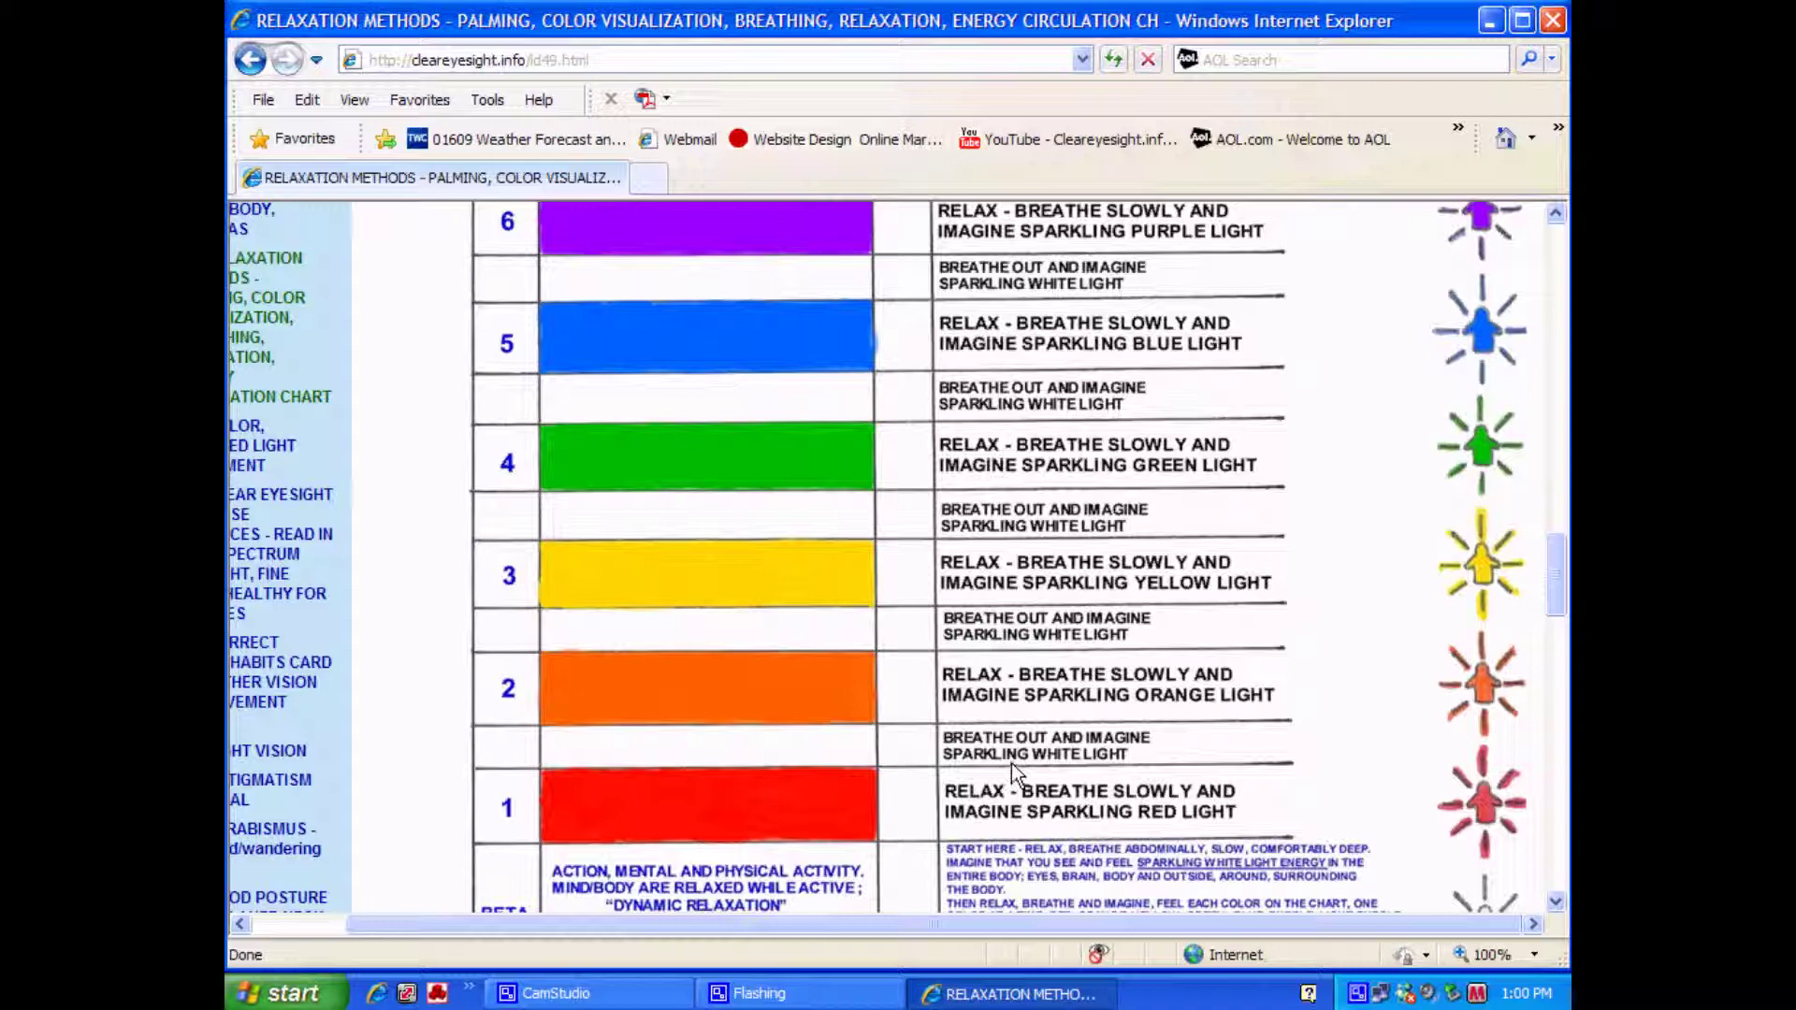
scroll(1411, 819, up, 2)
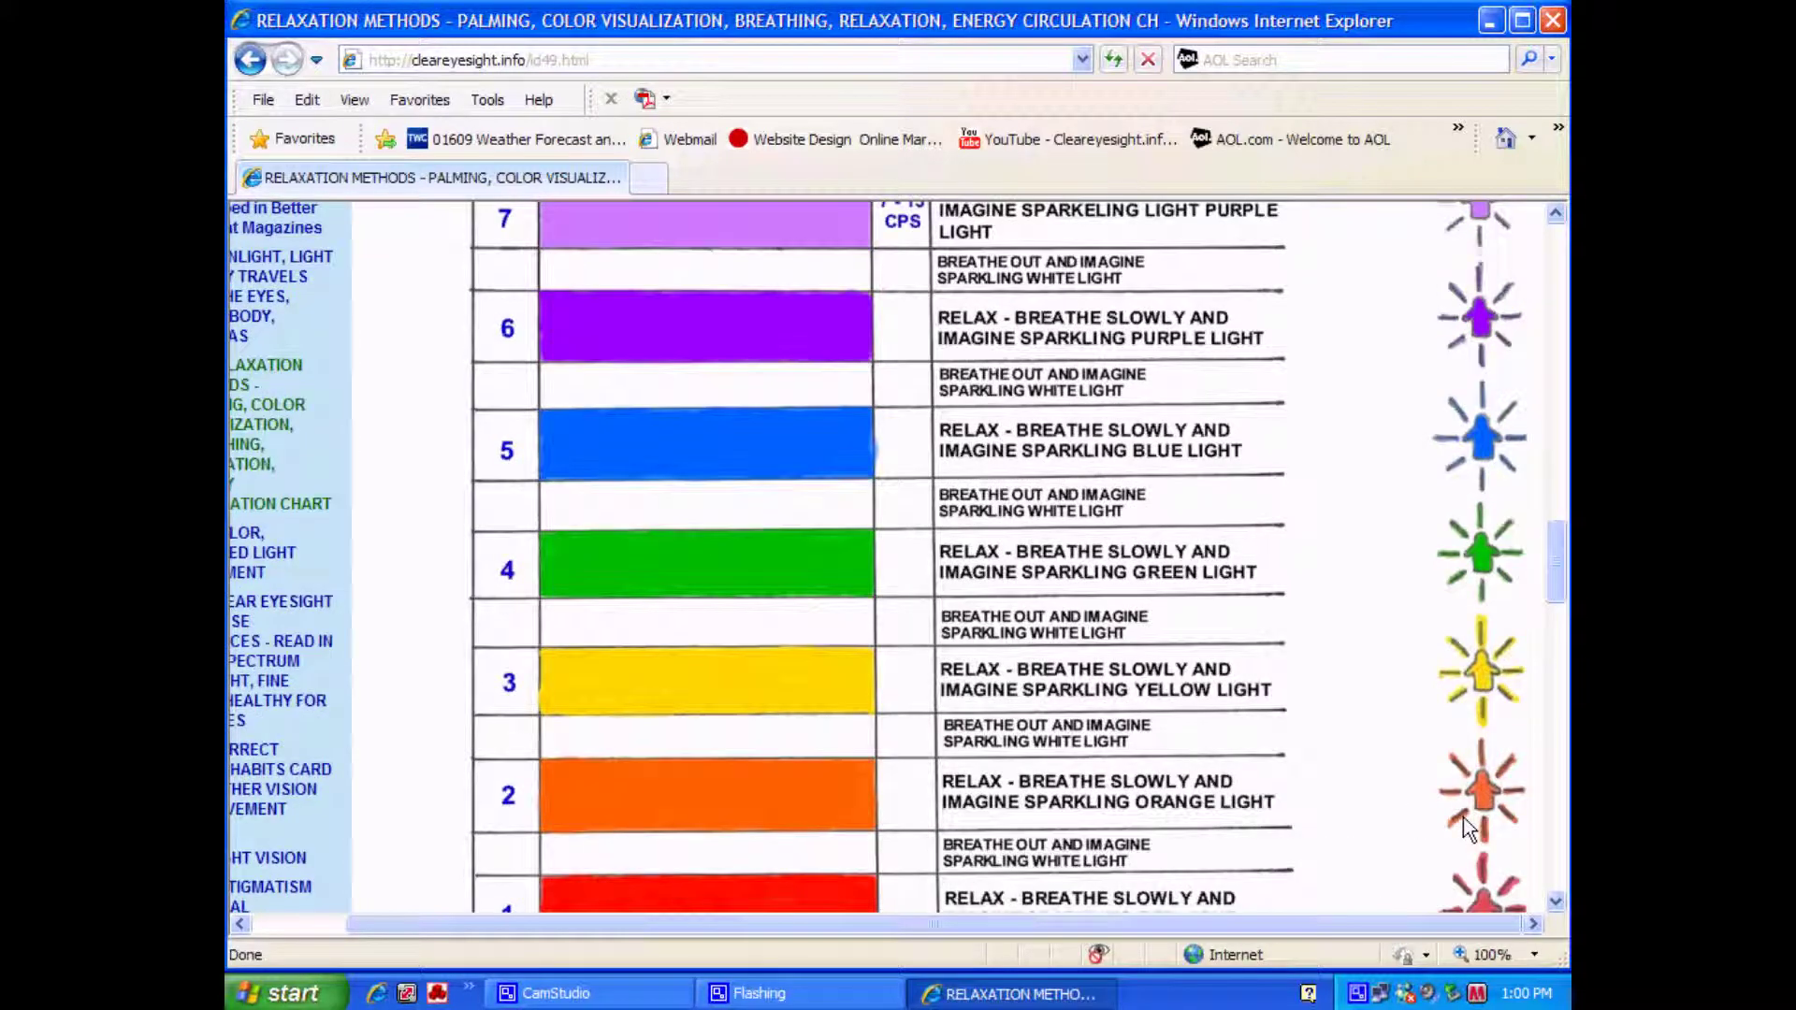
scroll(1492, 874, up, 2)
scroll(1482, 834, down, 4)
scroll(1488, 843, up, 2)
scroll(679, 885, down, 3)
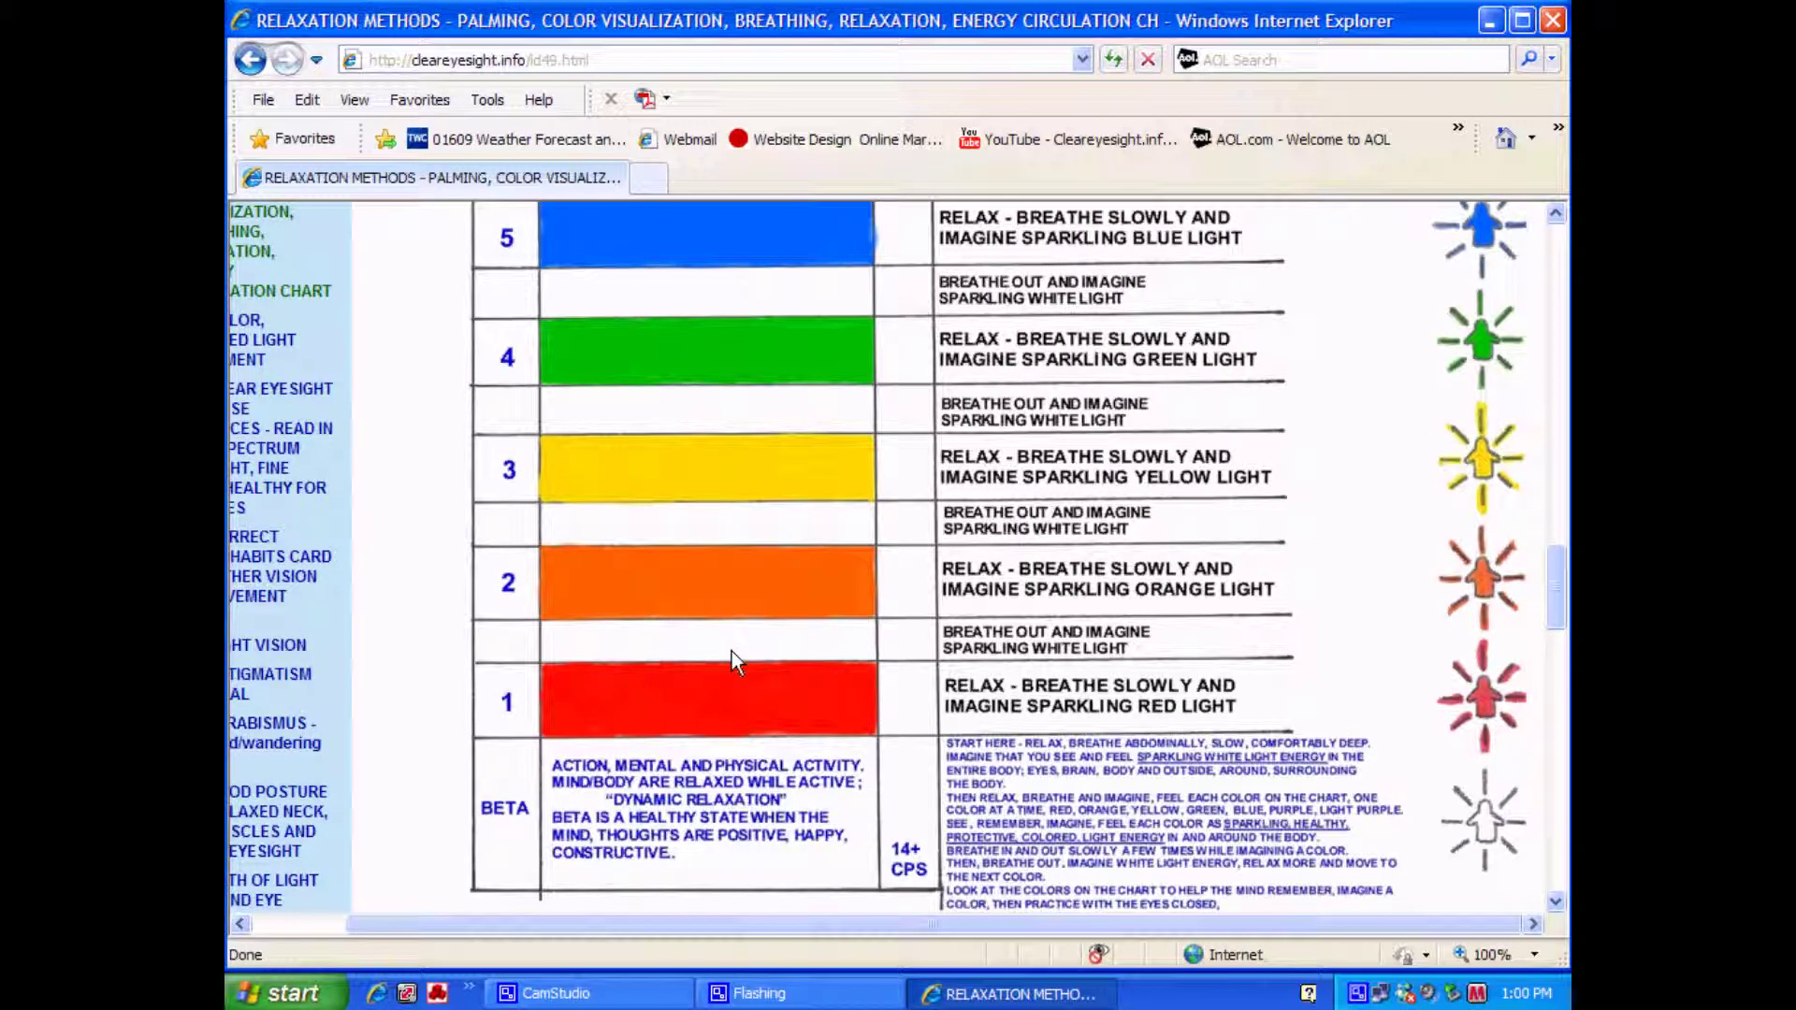
scroll(863, 673, up, 3)
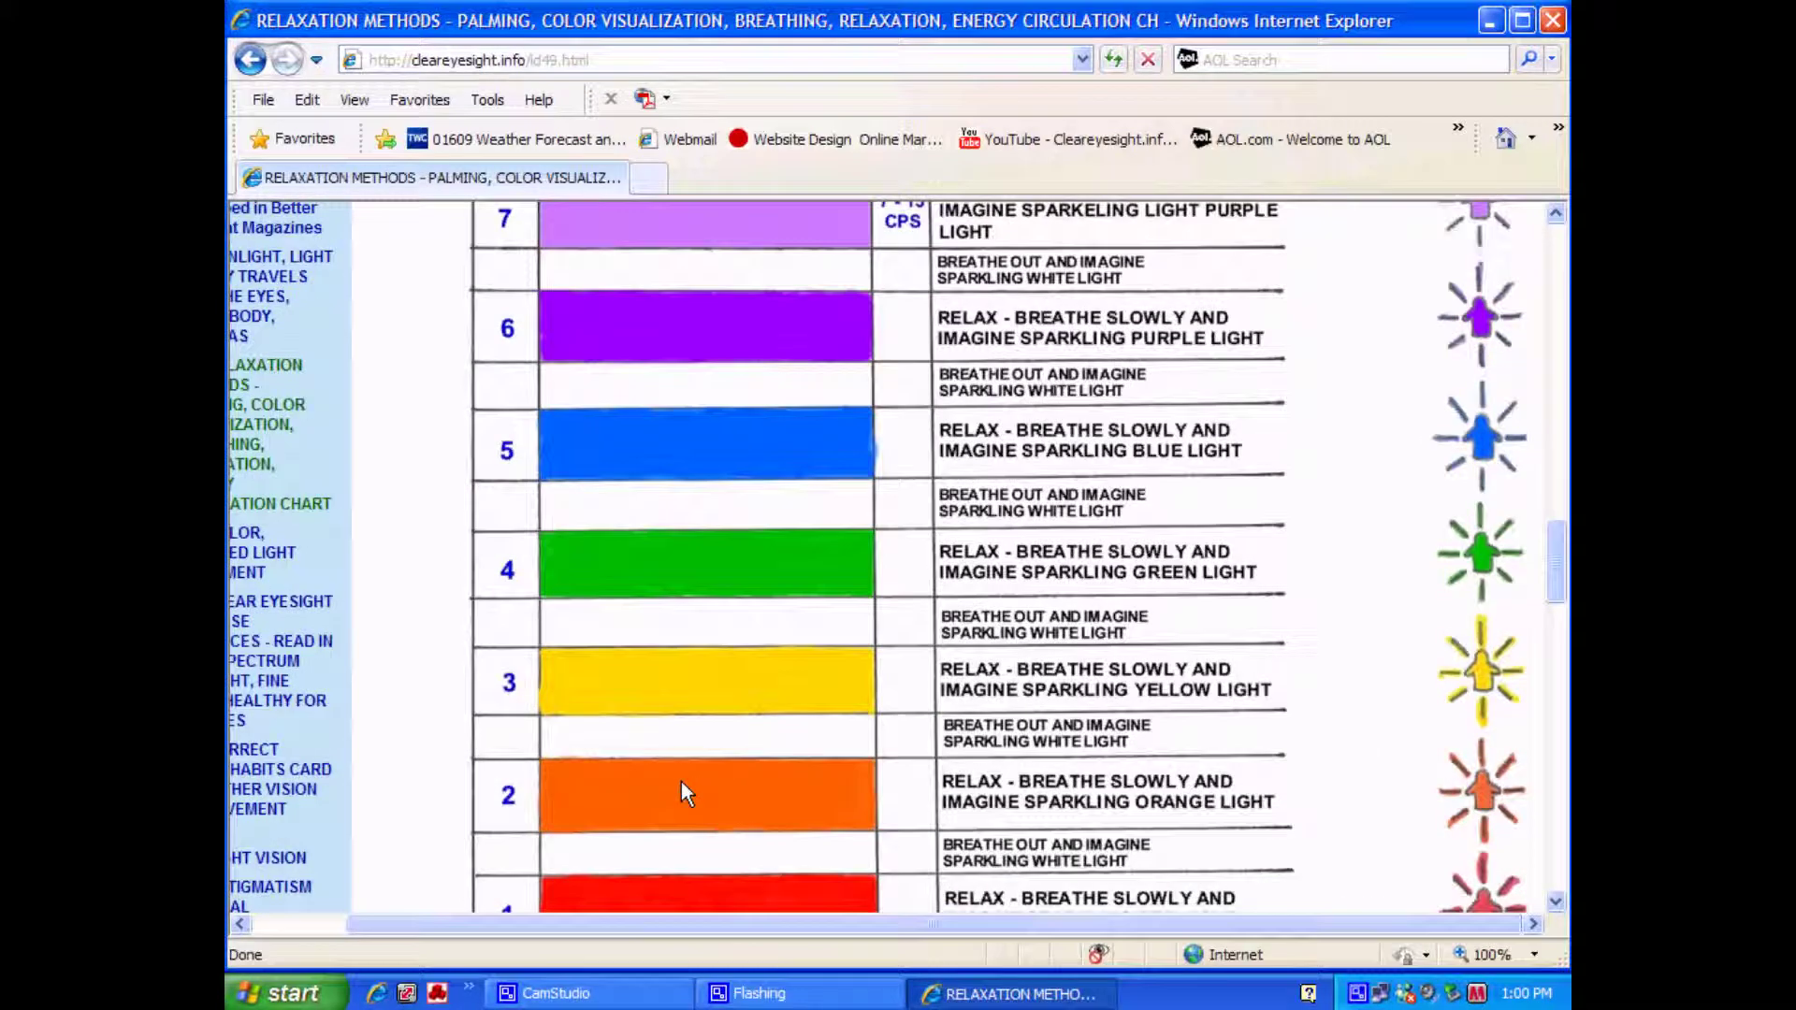
scroll(741, 571, up, 6)
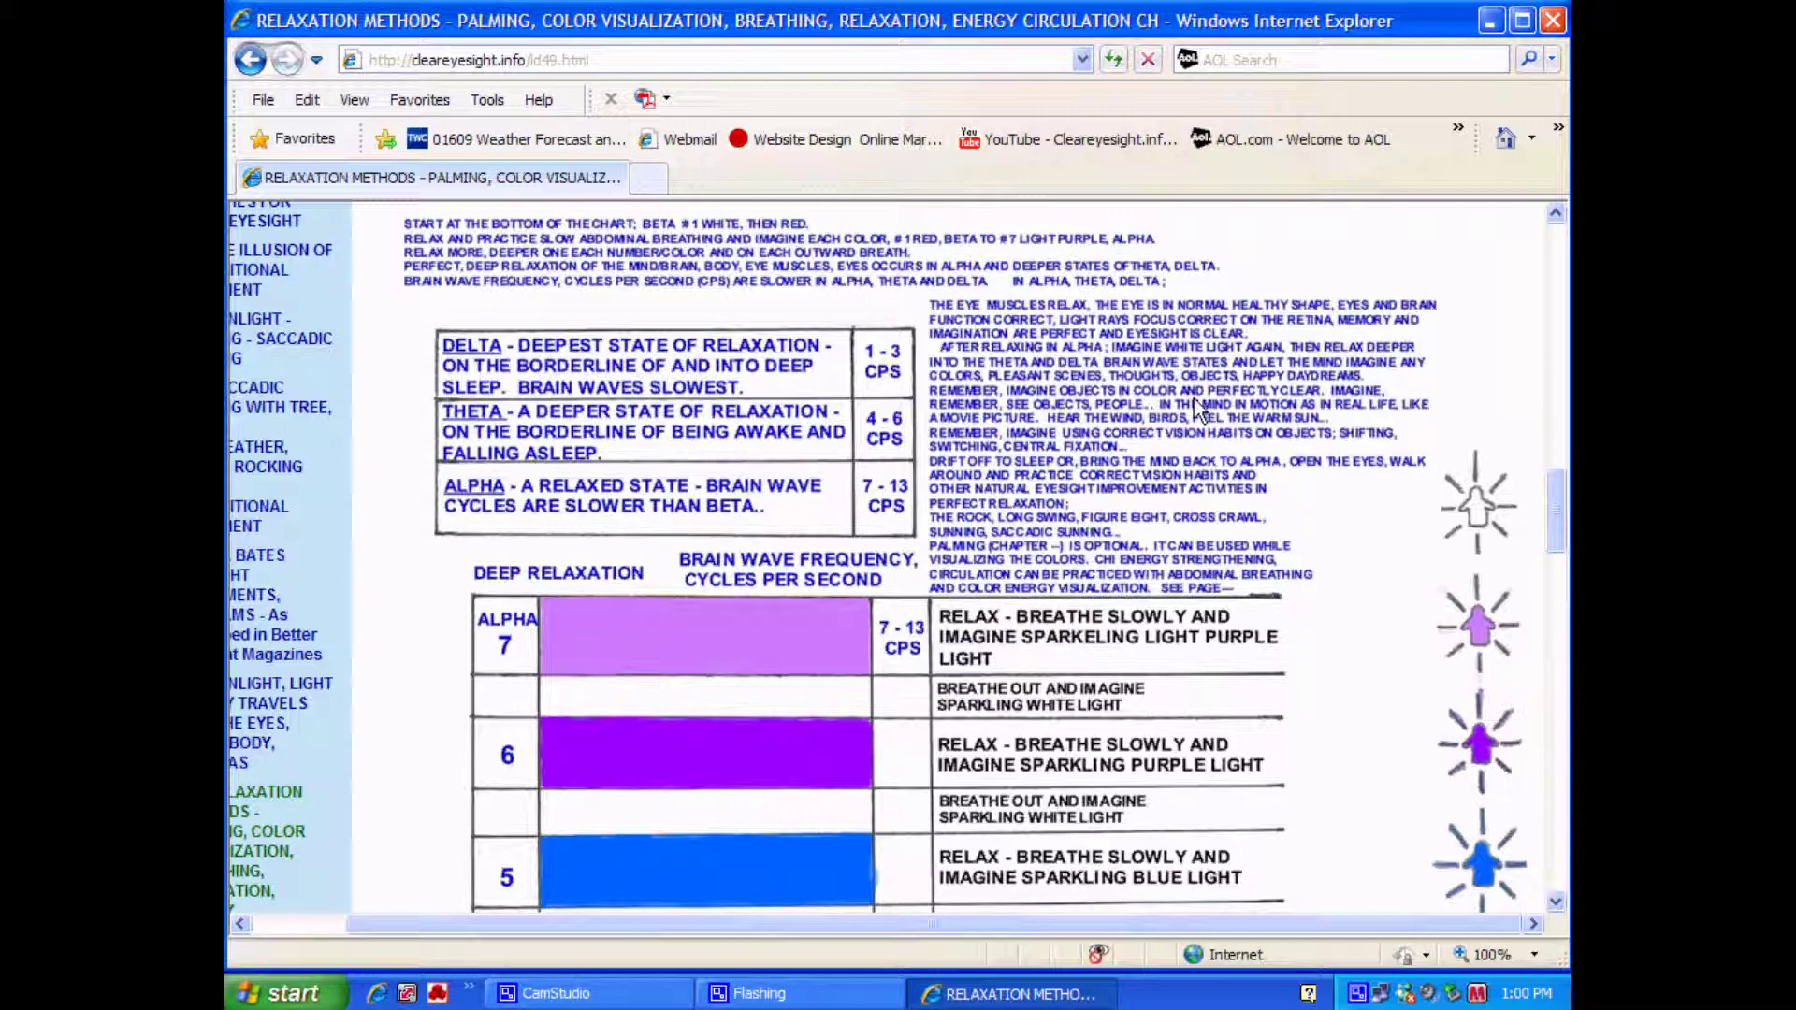
scroll(636, 561, down, 2)
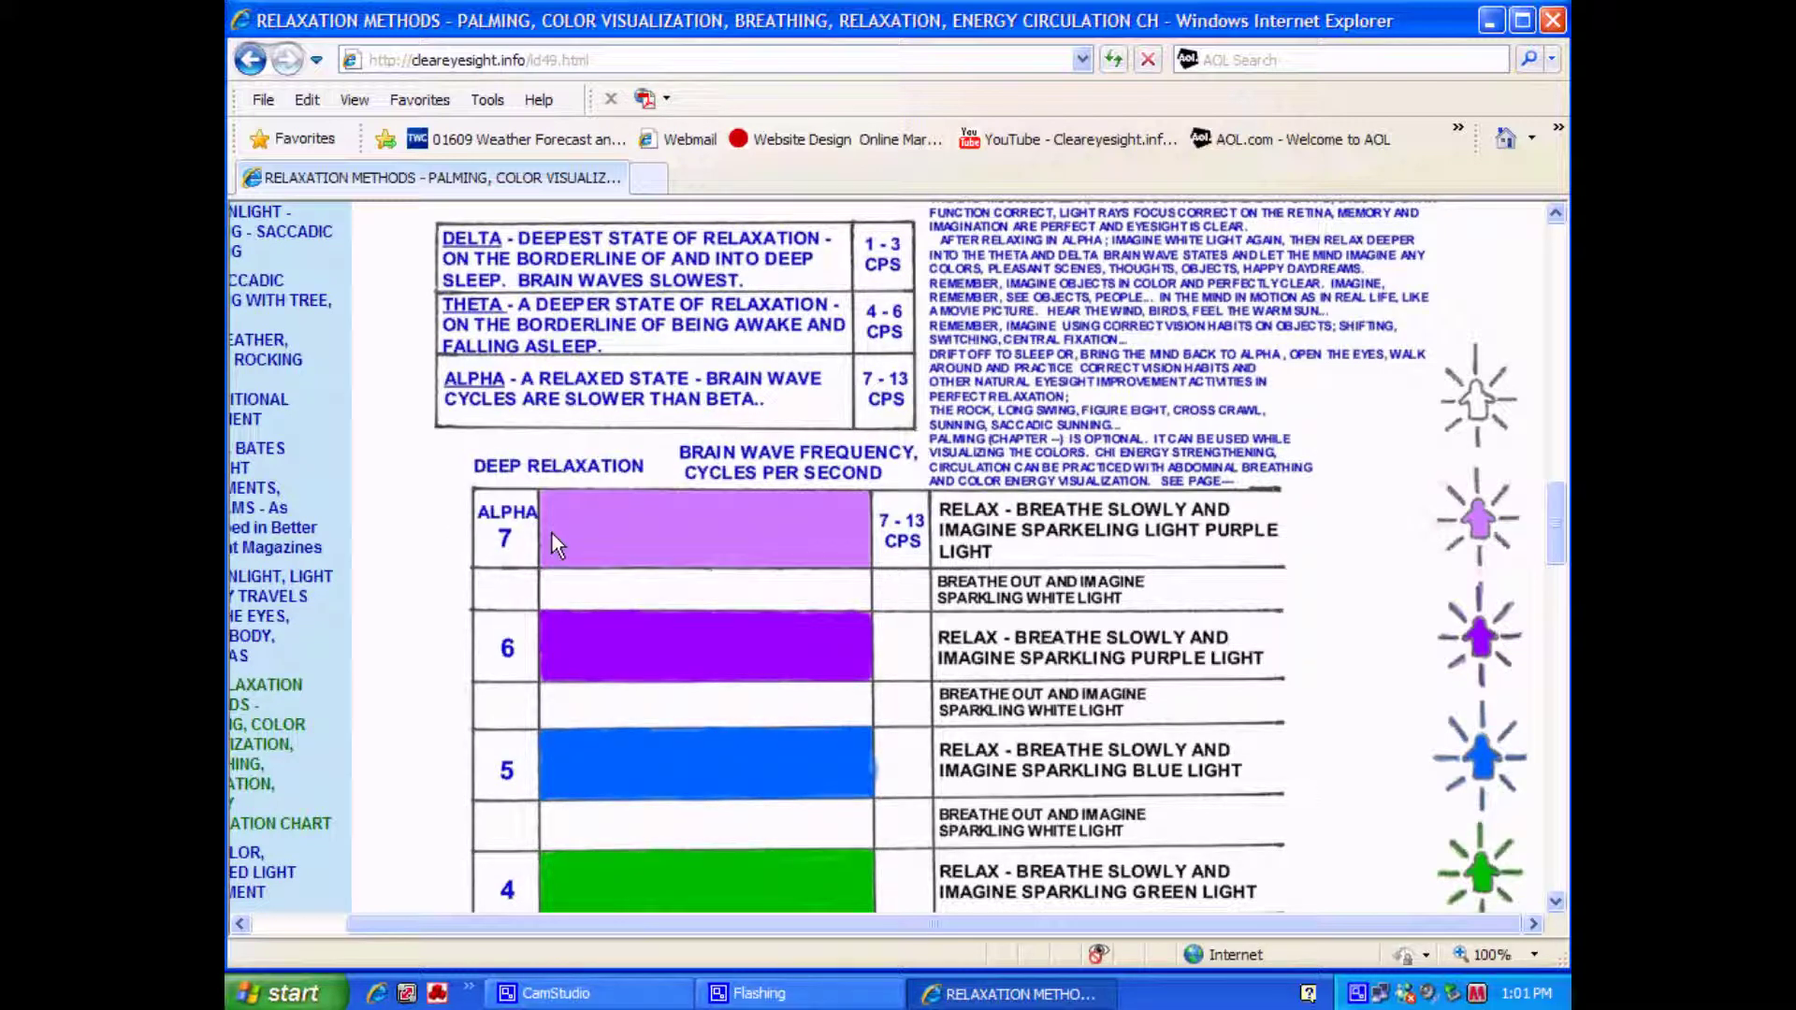
scroll(552, 534, up, 3)
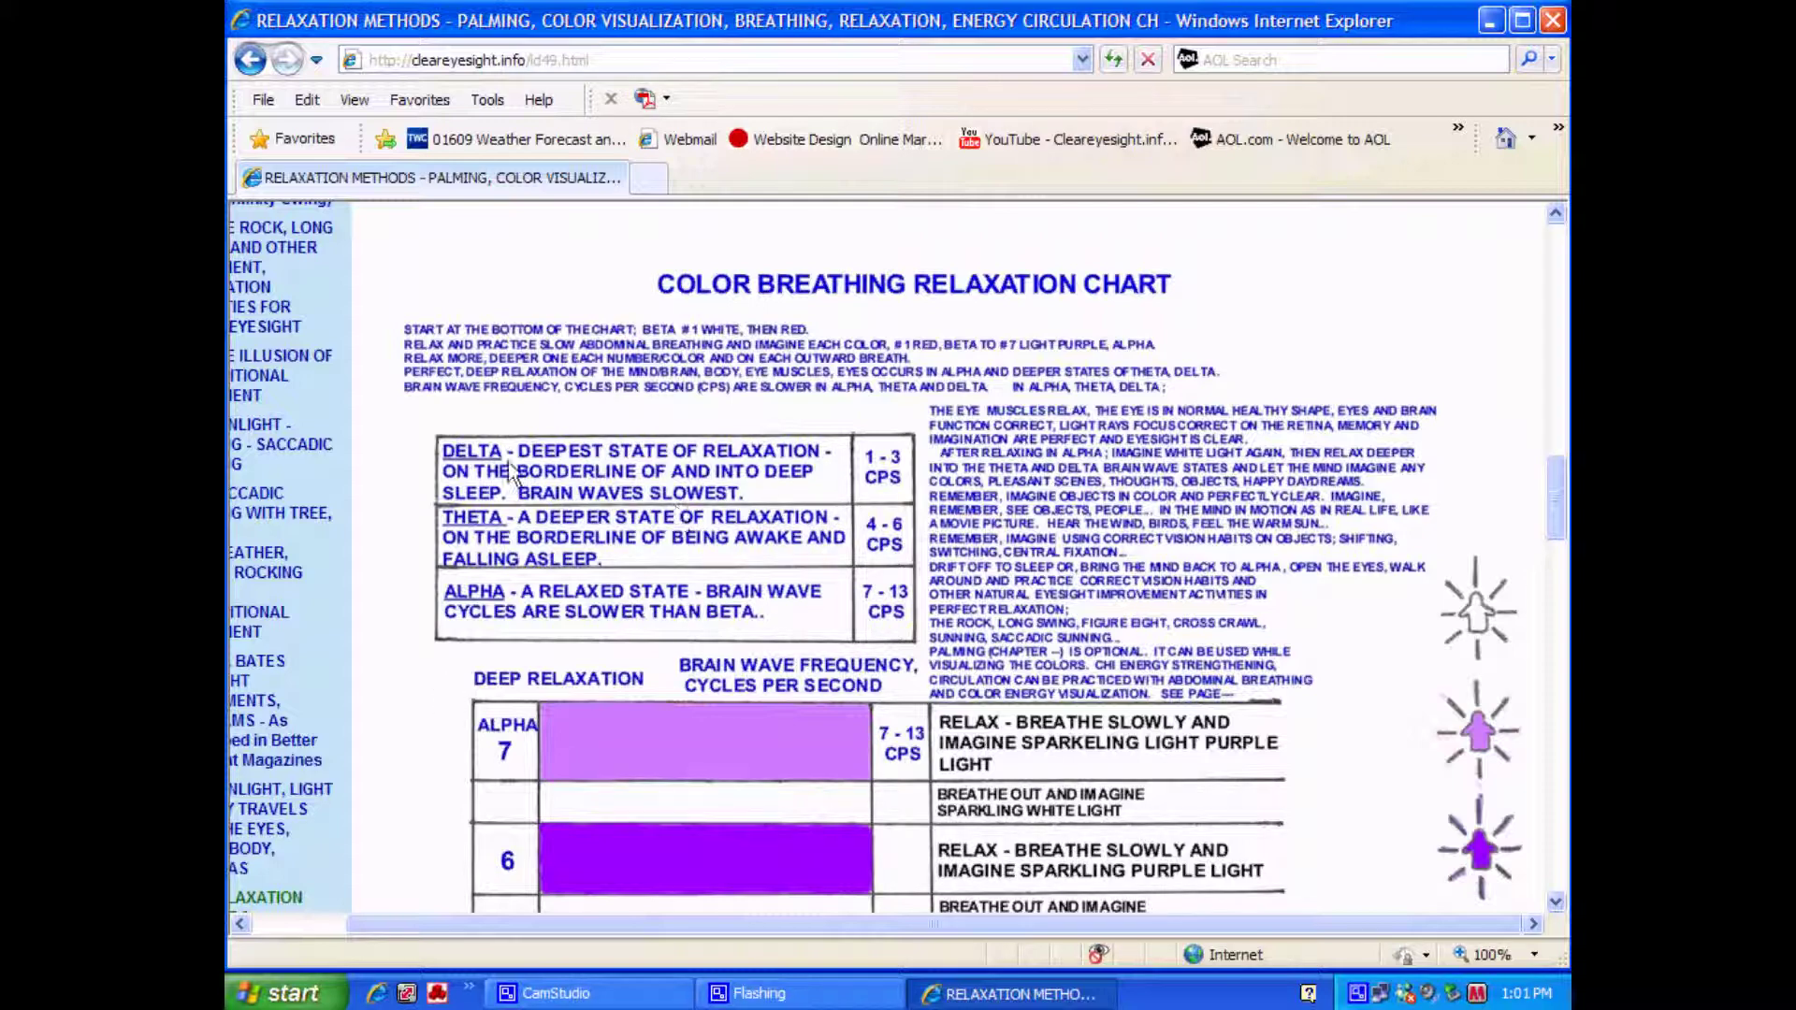
scroll(513, 477, down, 1)
scroll(534, 447, down, 1)
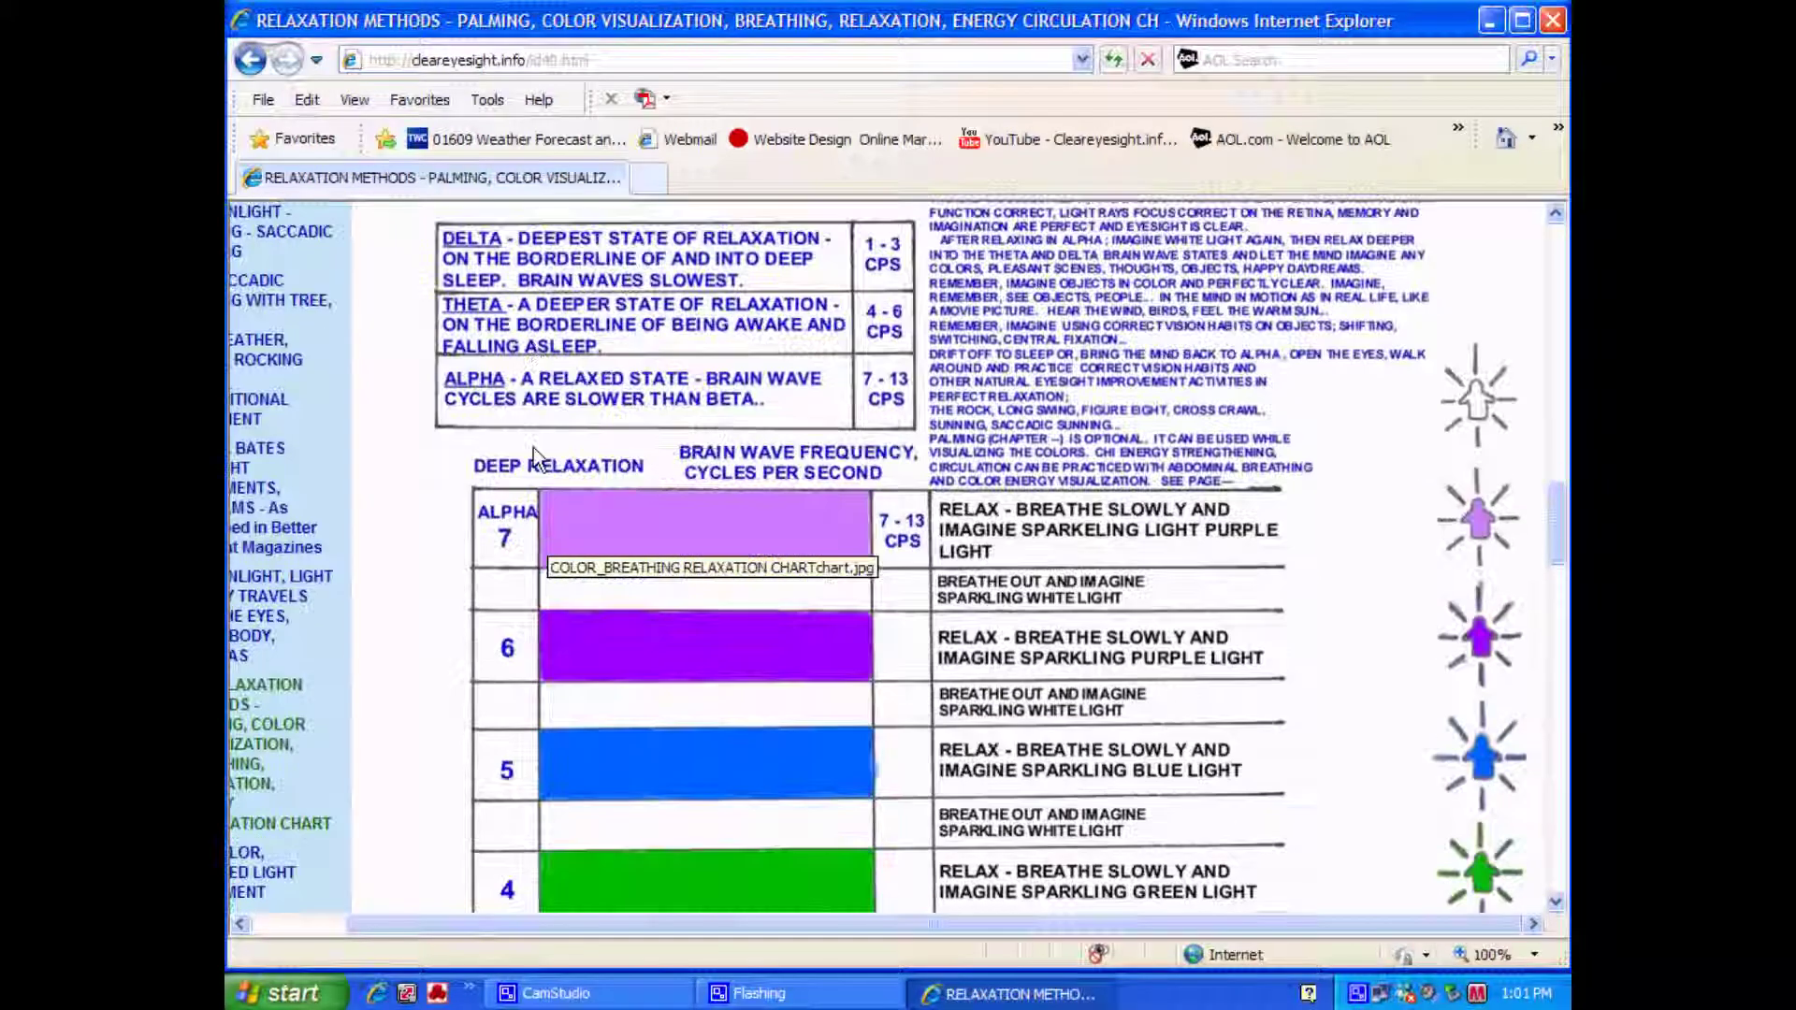
scroll(524, 389, down, 2)
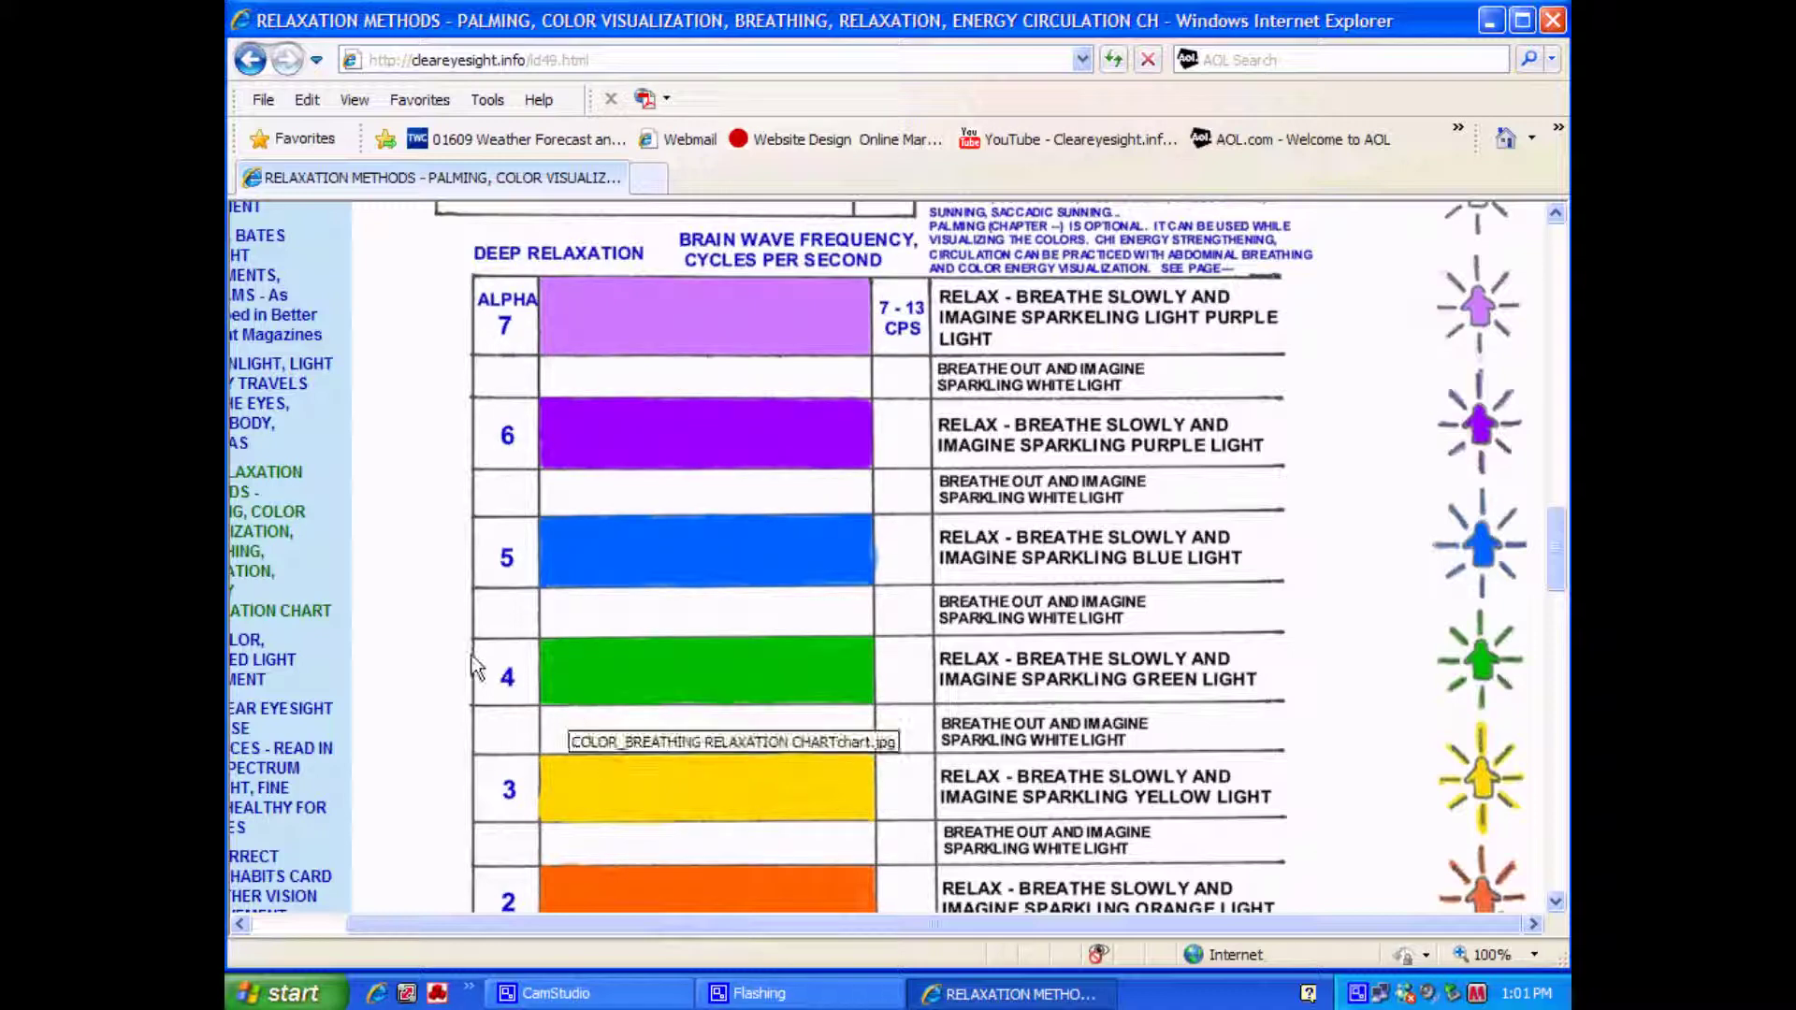
scroll(979, 633, down, 2)
scroll(979, 632, down, 3)
scroll(979, 632, down, 2)
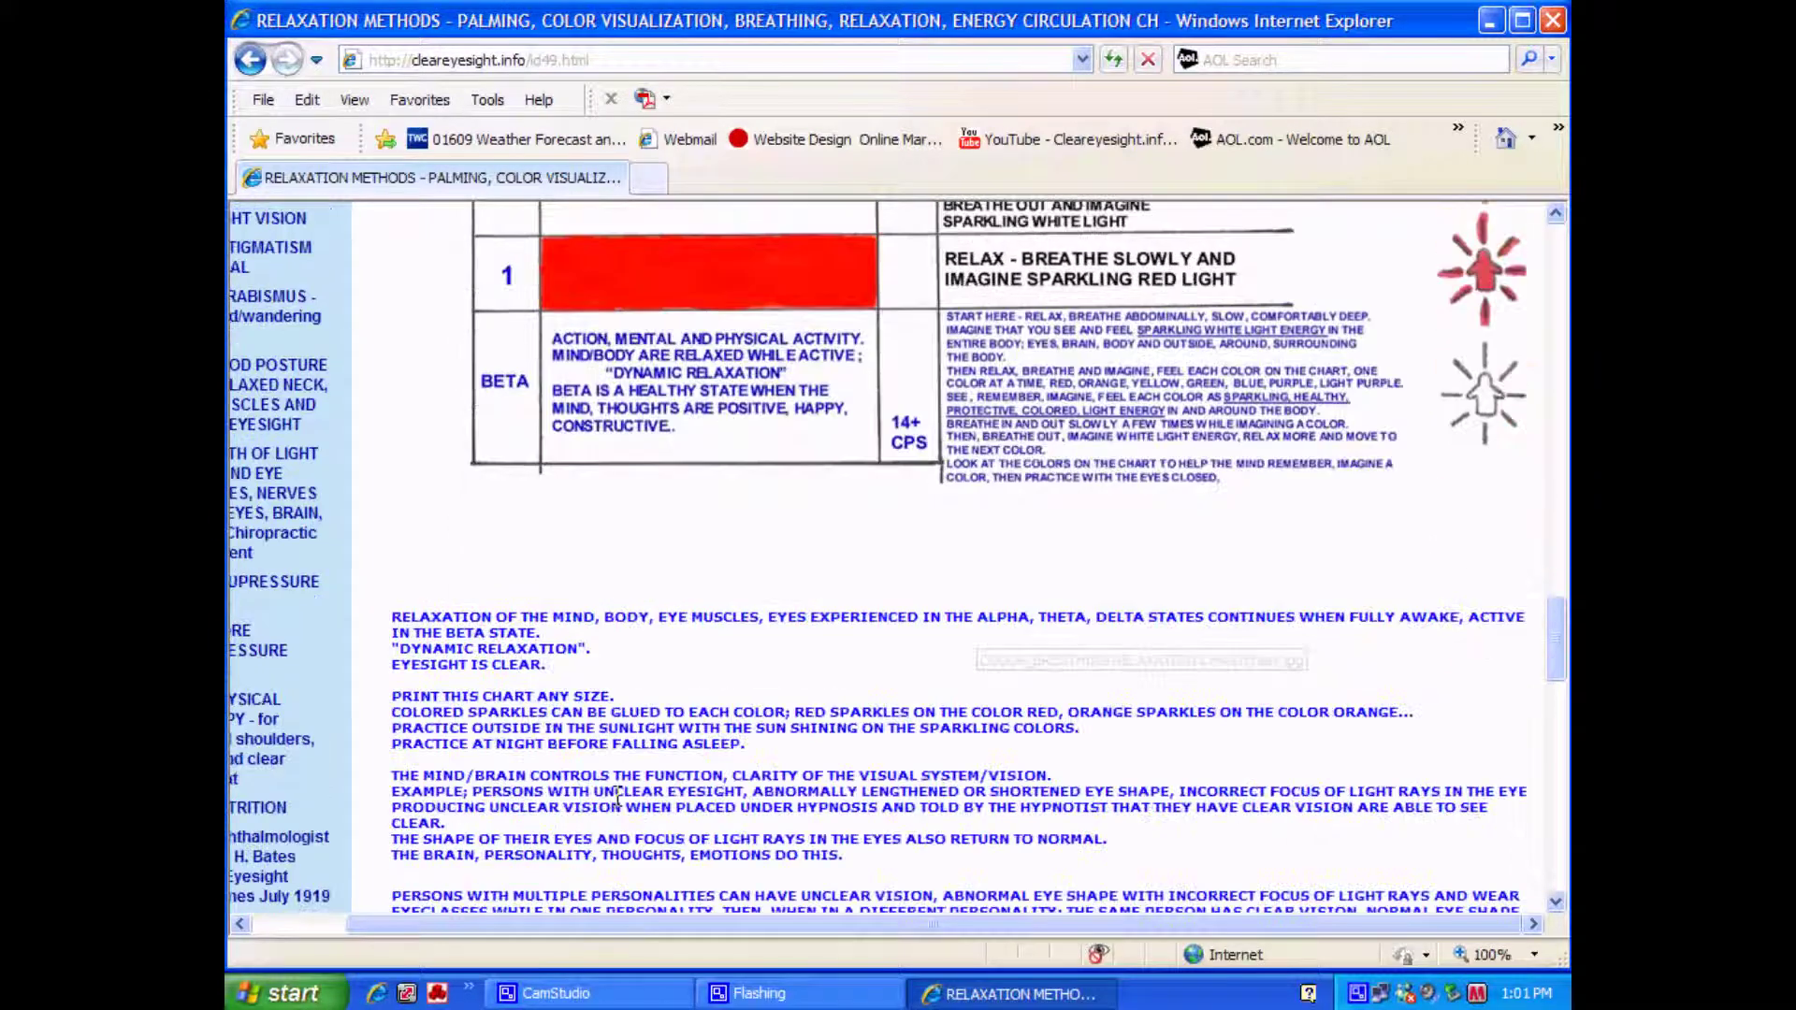
scroll(618, 796, up, 4)
scroll(465, 561, up, 15)
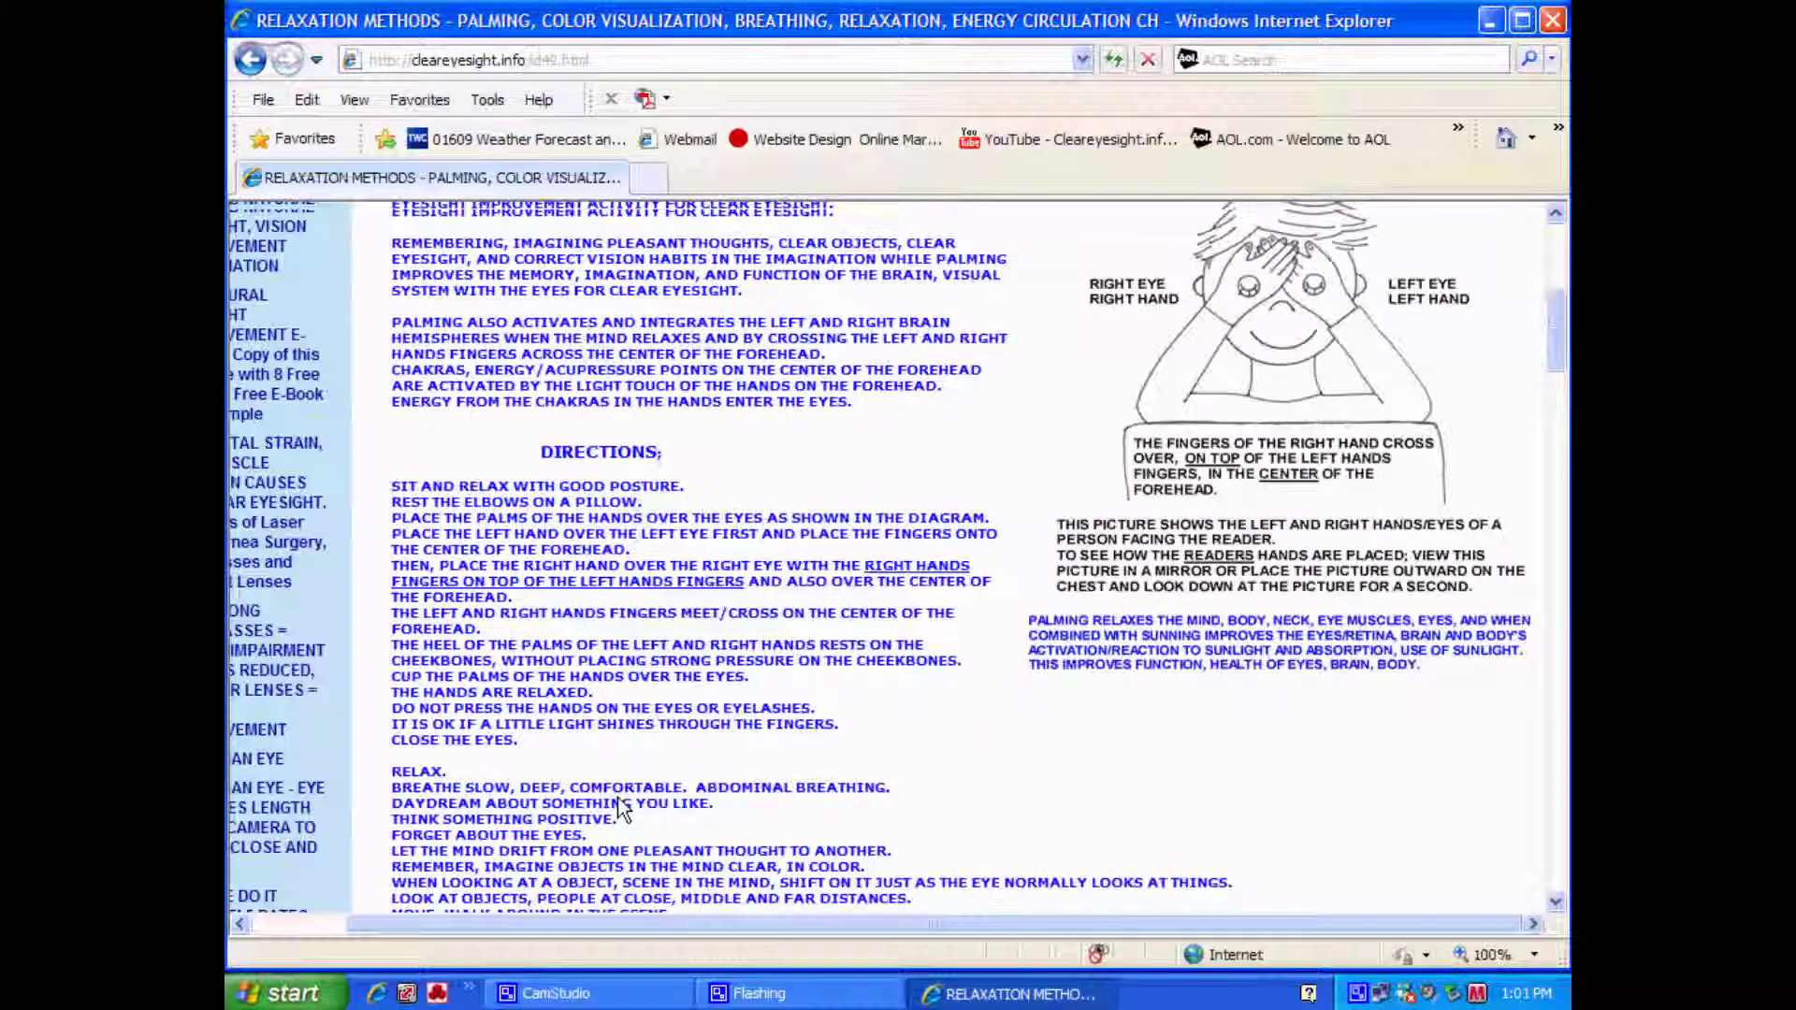
scroll(465, 560, up, 3)
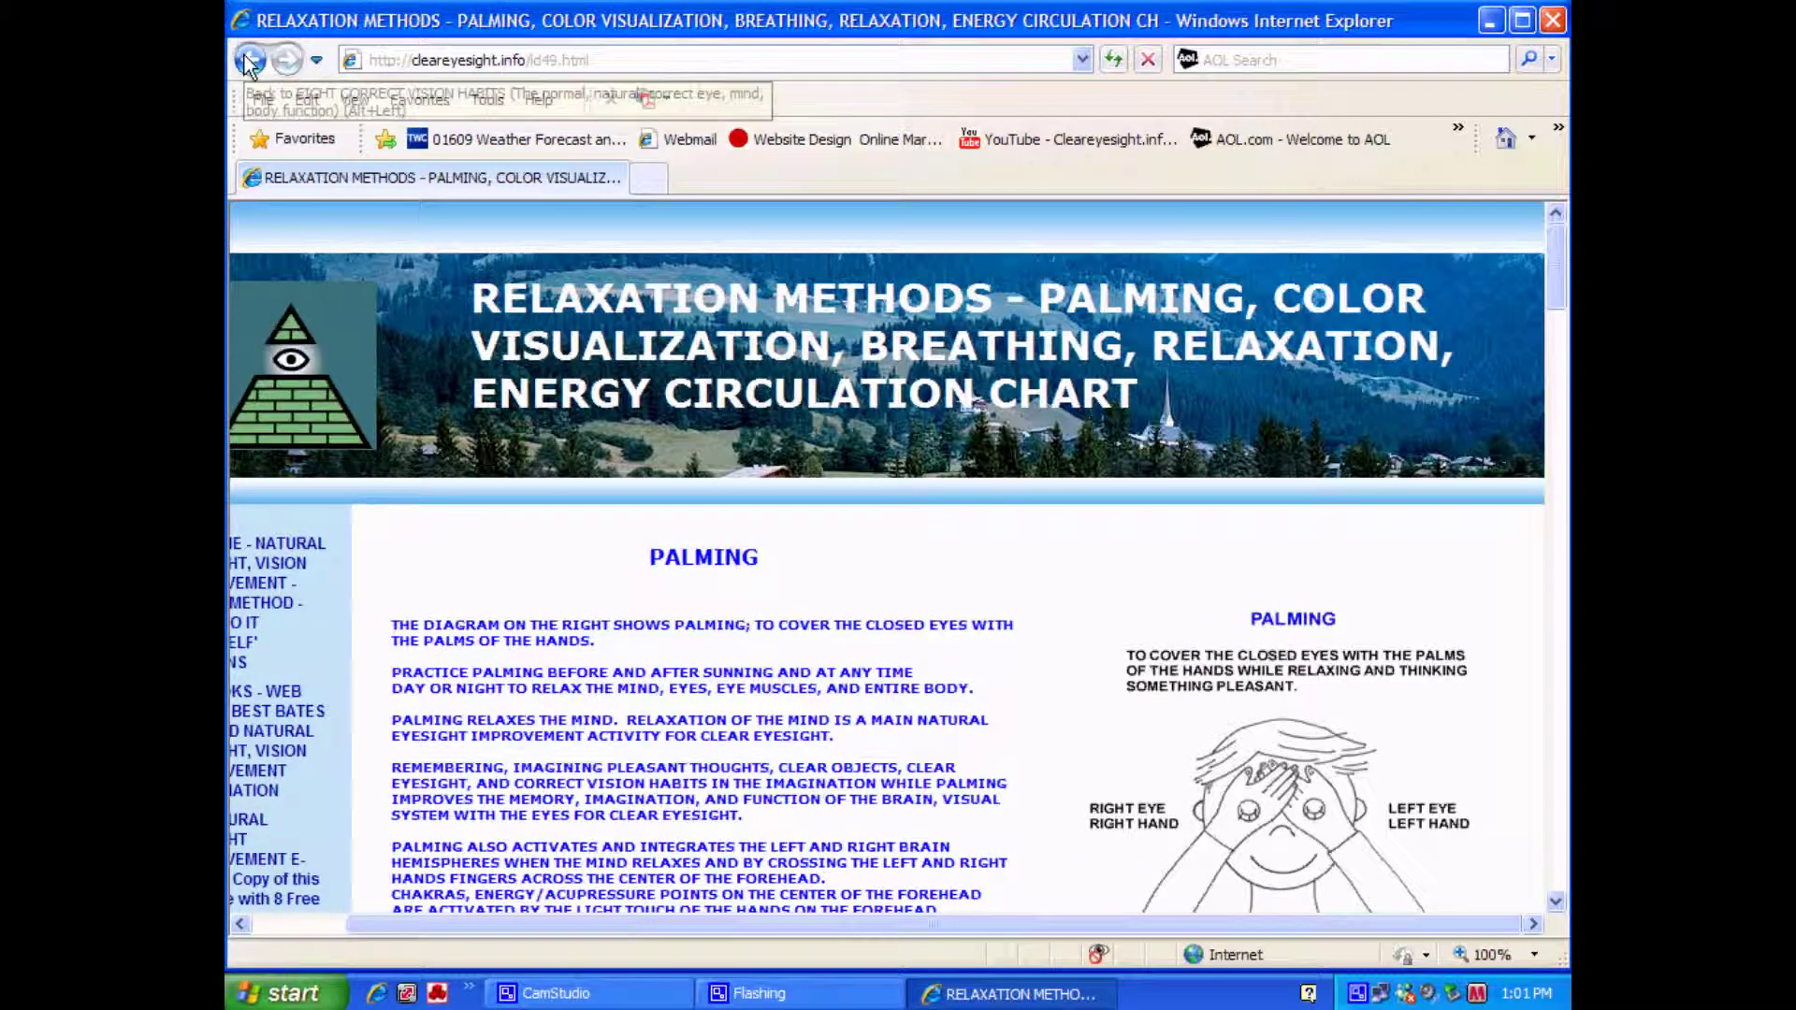
scroll(847, 590, down, 3)
scroll(847, 592, down, 3)
scroll(847, 589, down, 3)
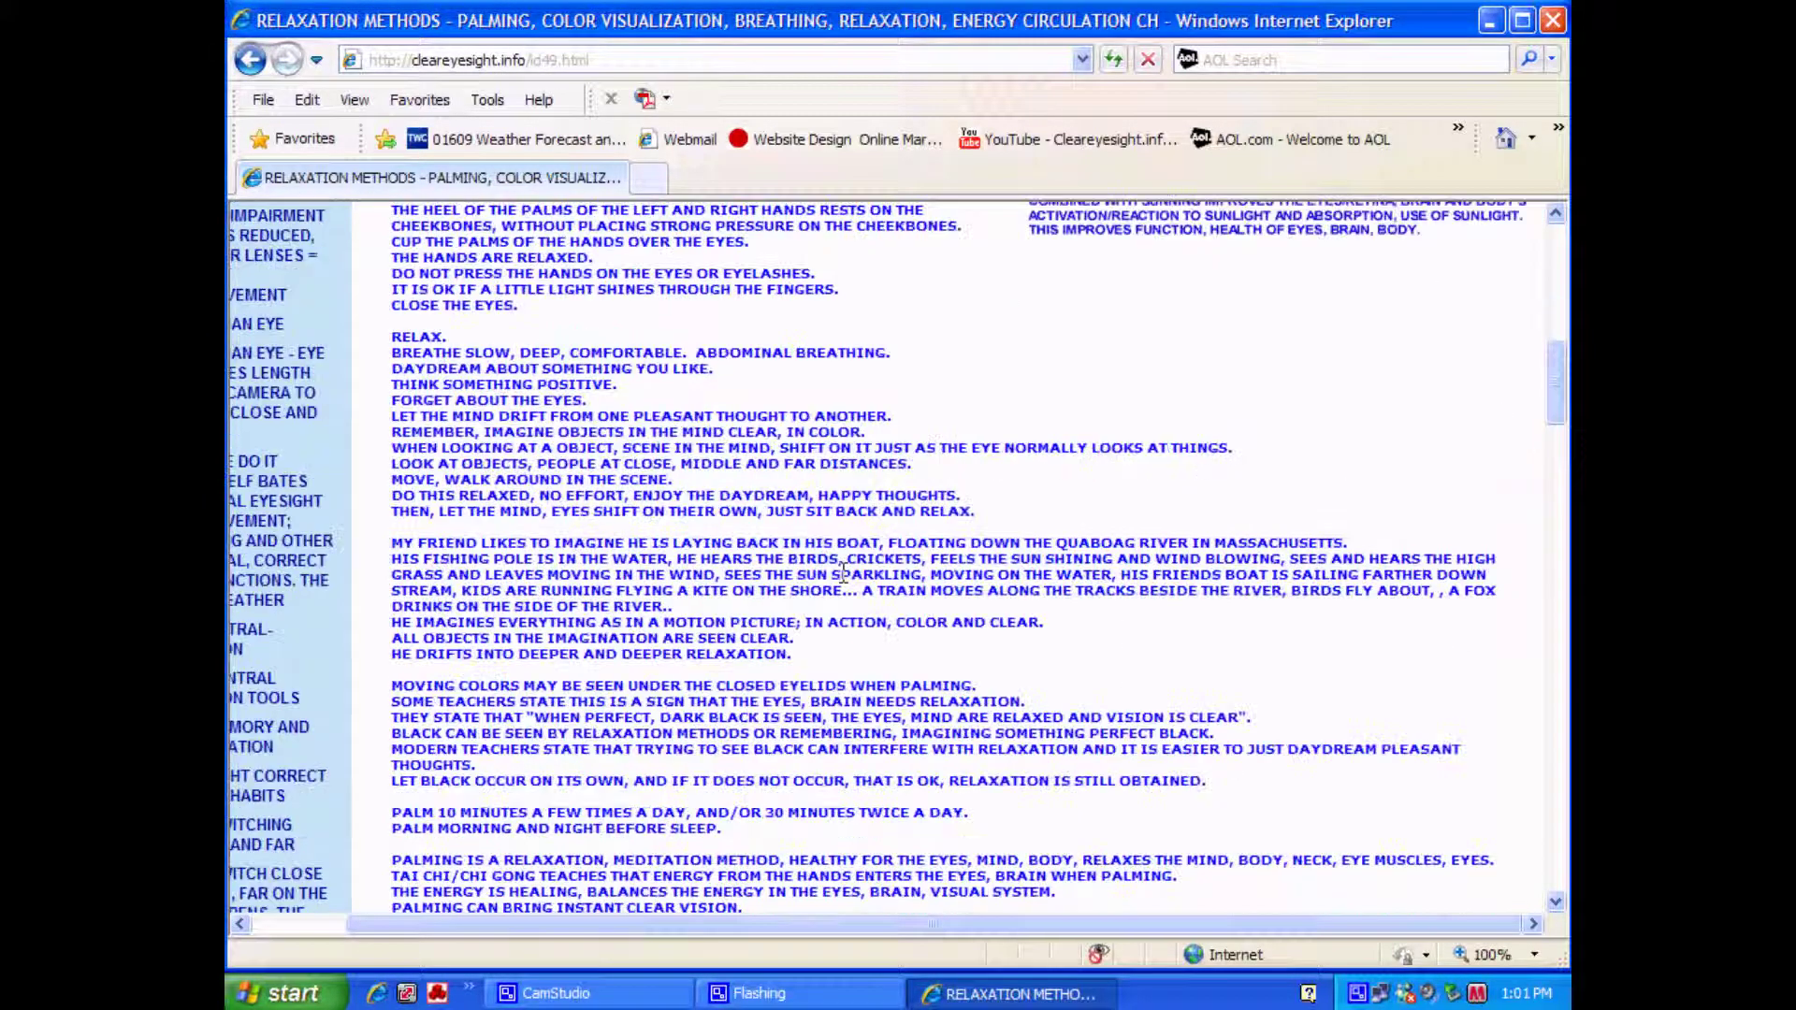
scroll(847, 585, down, 3)
scroll(844, 586, up, 12)
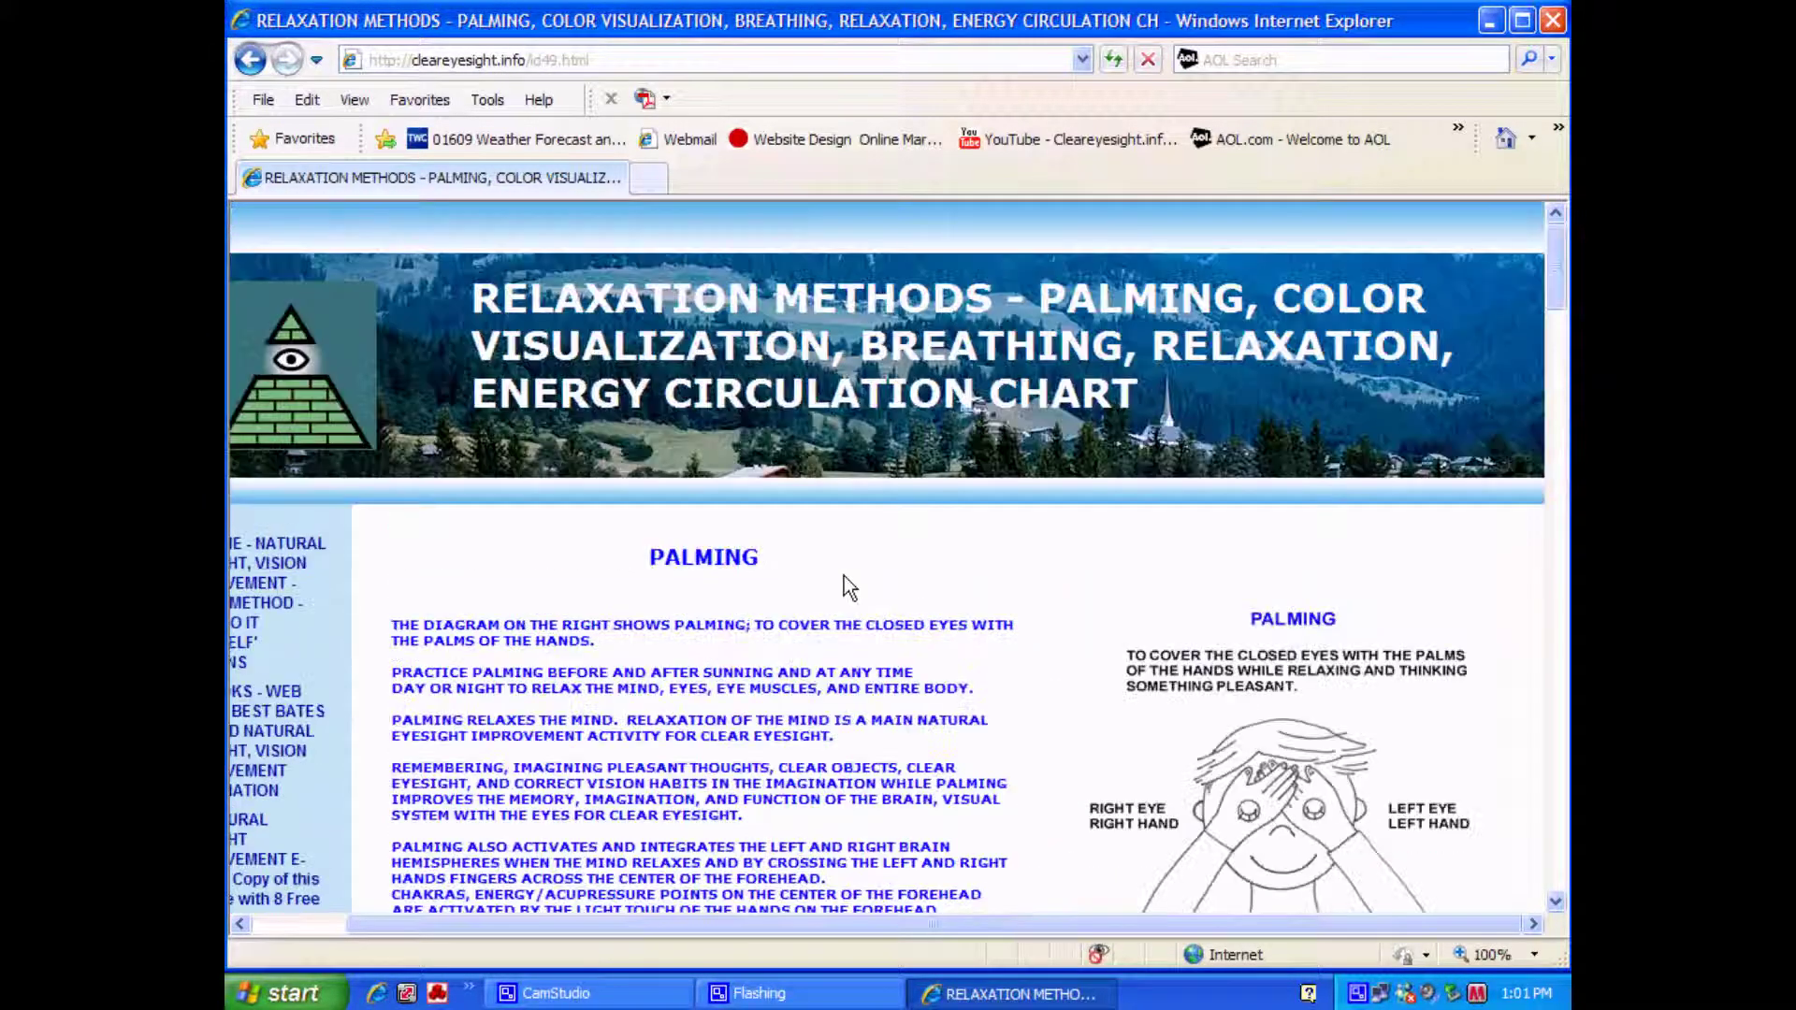
- Go back to the Eight Correct Vision Habits page
click(251, 66)
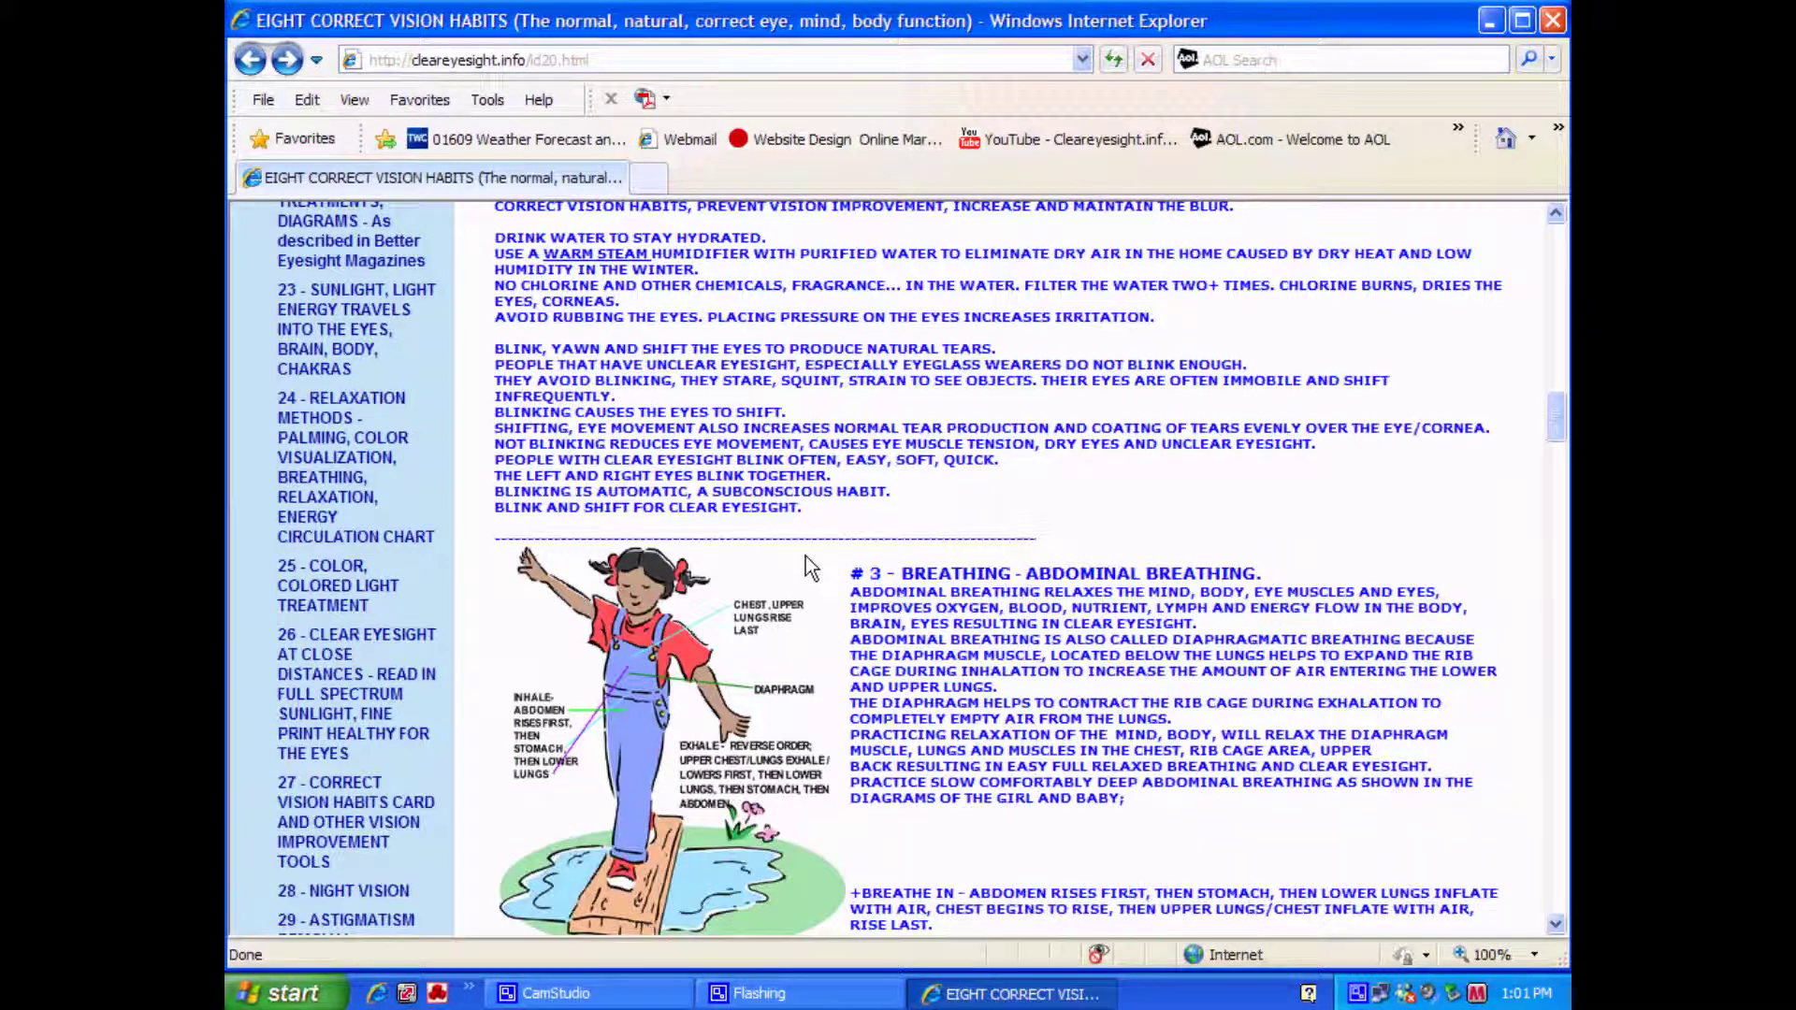
scroll(807, 557, up, 5)
scroll(806, 557, up, 5)
scroll(806, 557, up, 5)
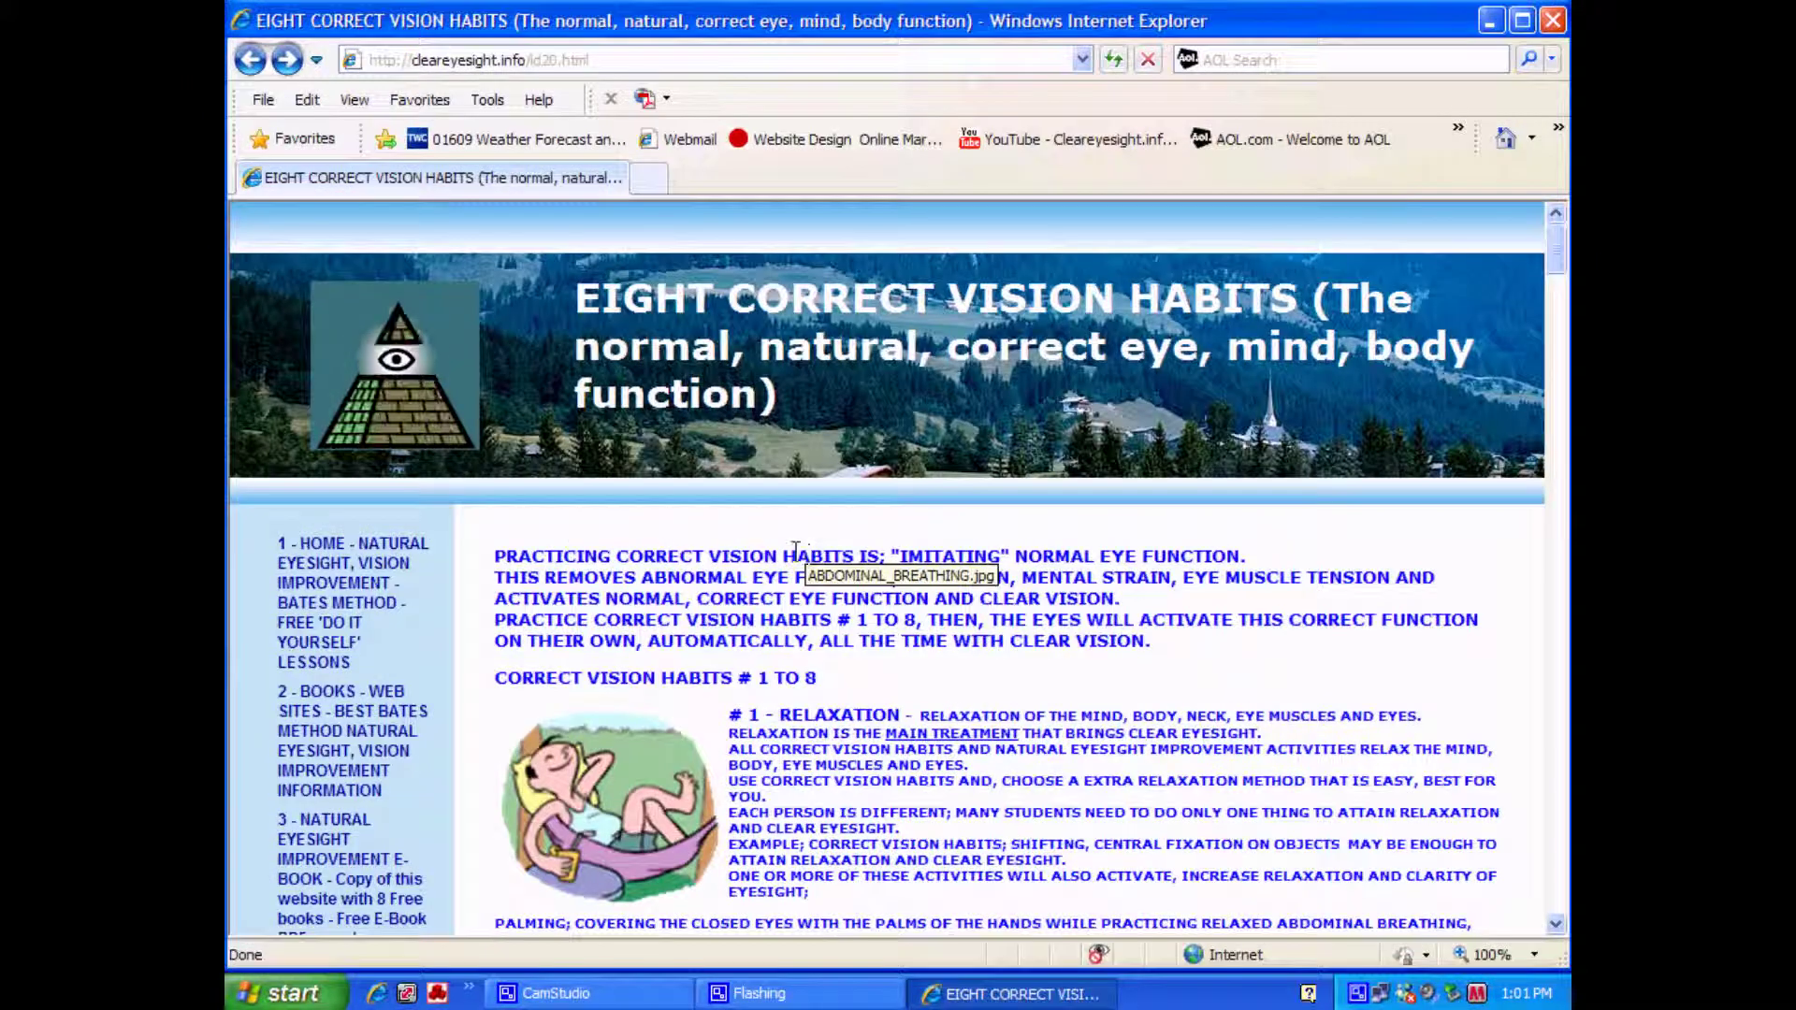
scroll(794, 551, down, 5)
scroll(499, 478, down, 5)
scroll(498, 477, down, 5)
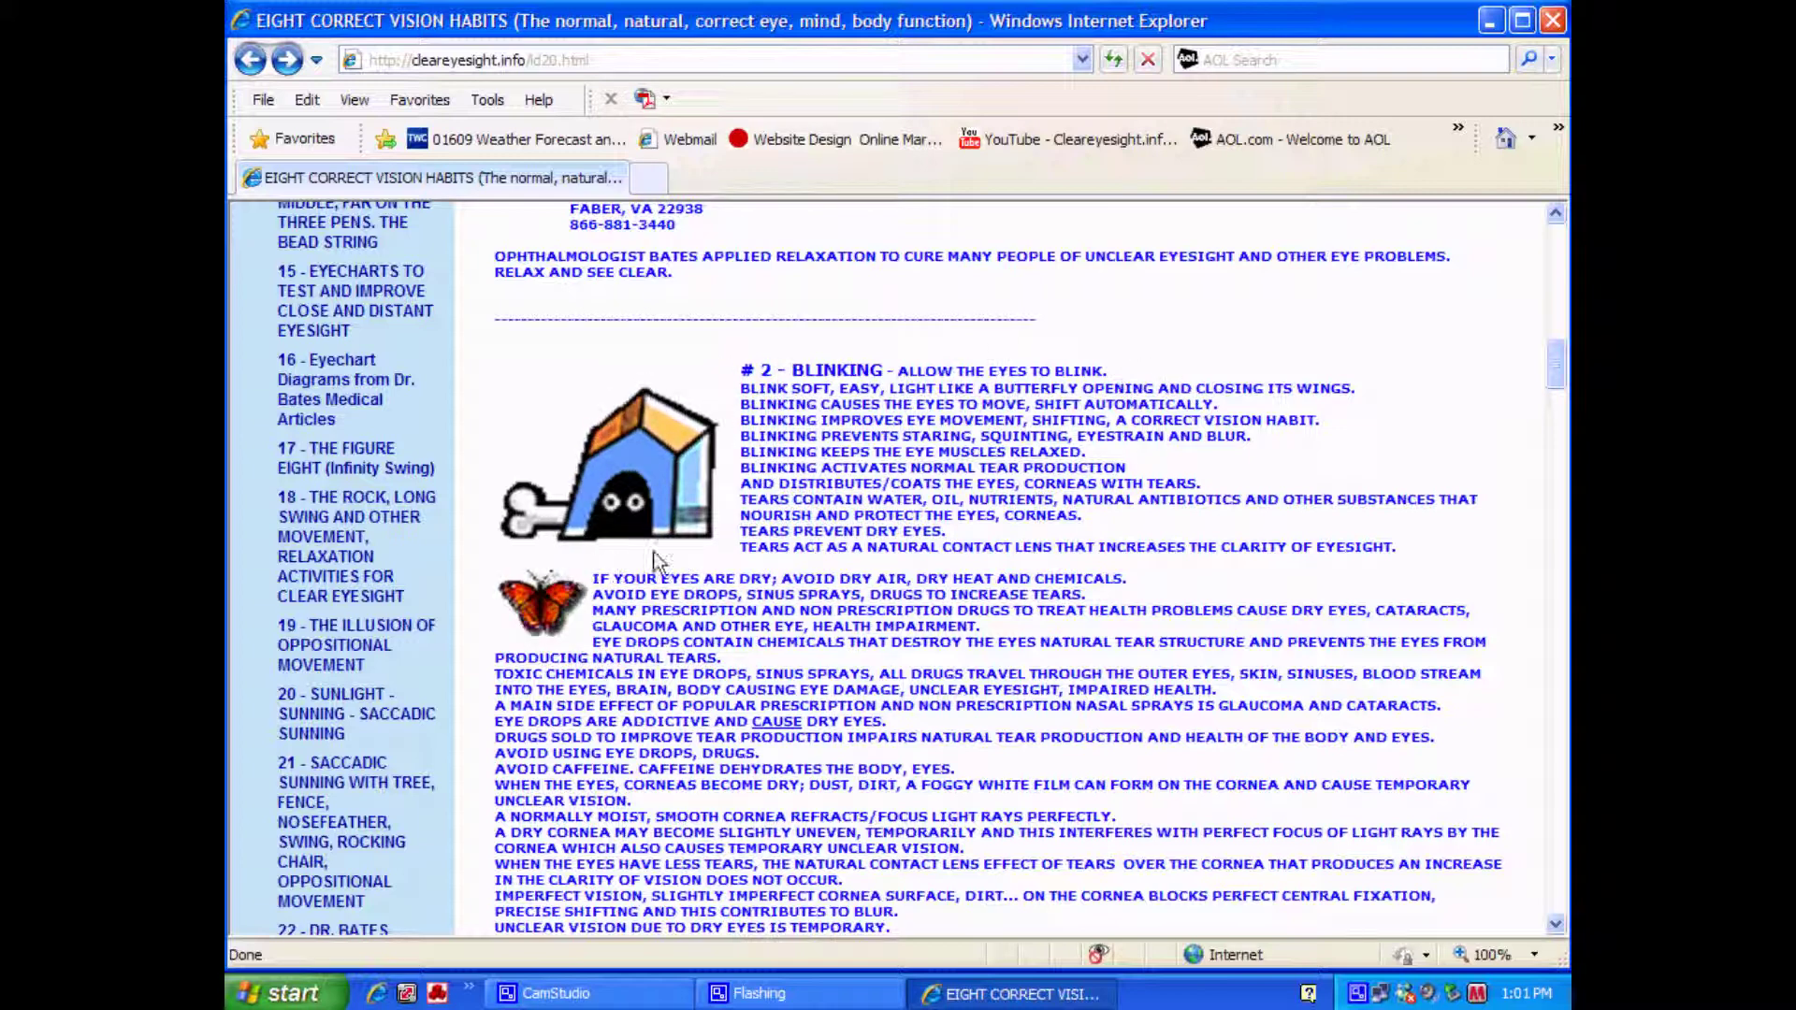
scroll(818, 481, down, 2)
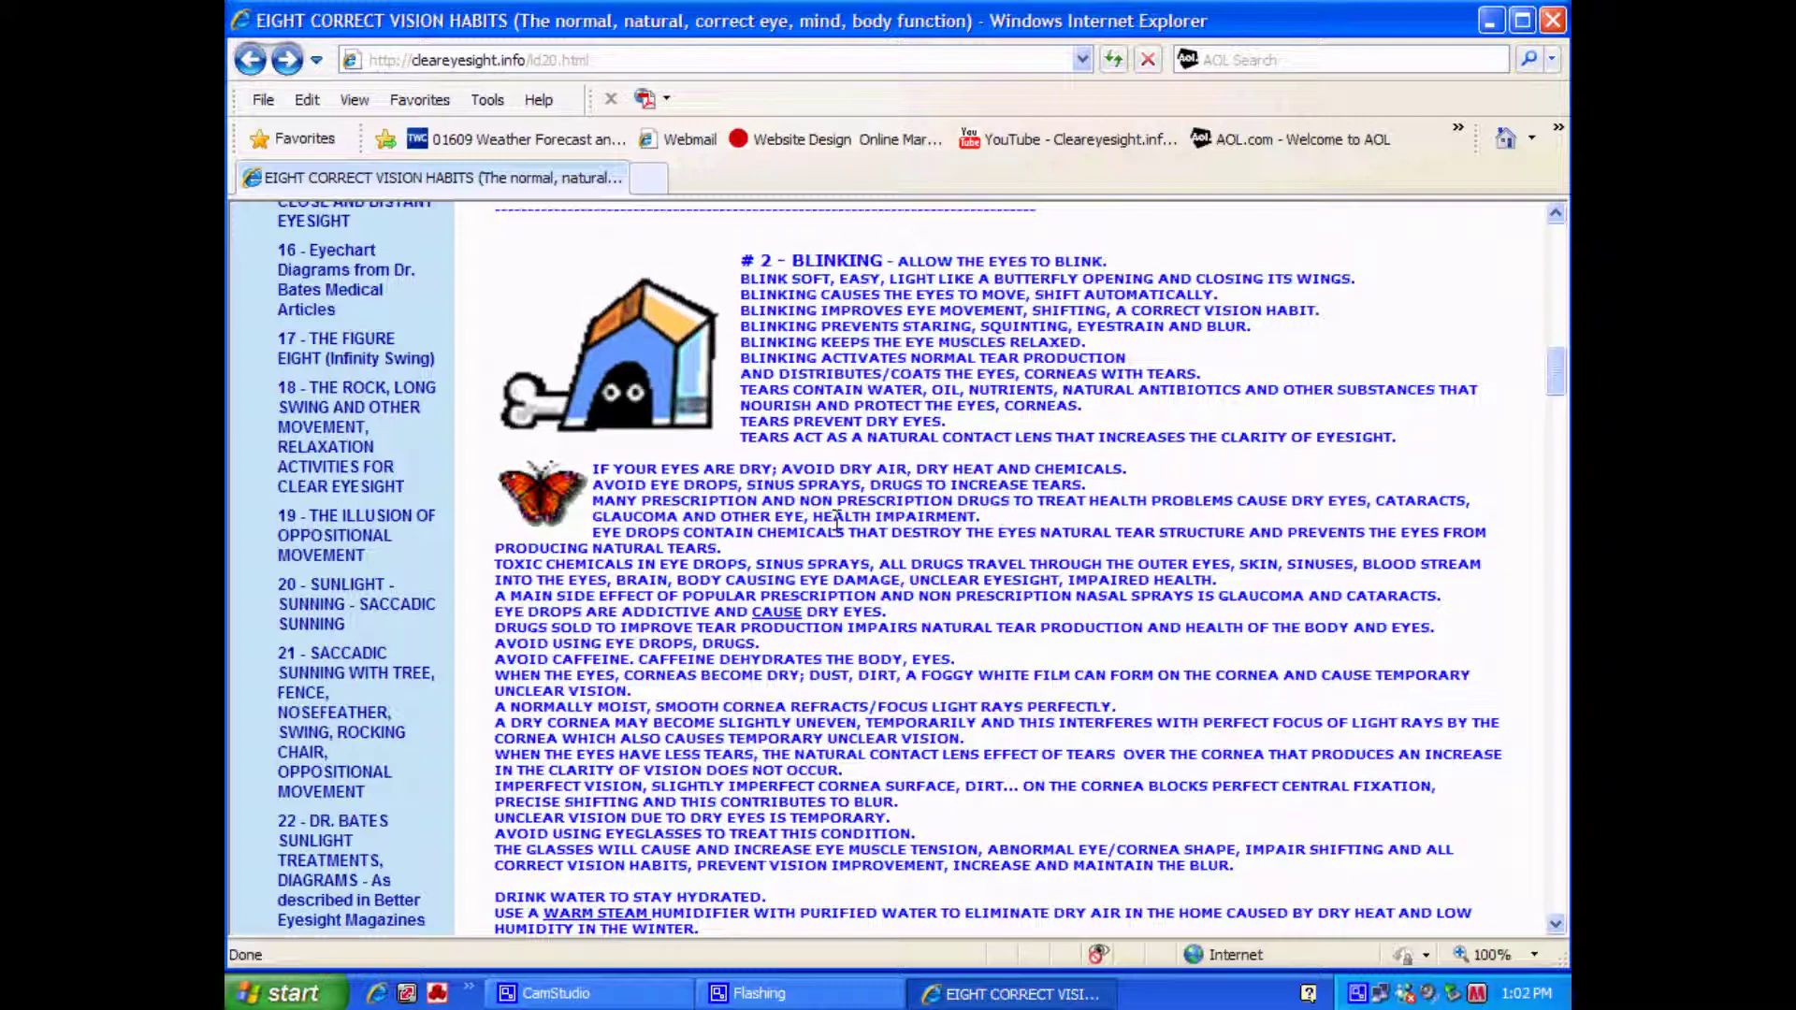
scroll(840, 521, down, 5)
scroll(841, 535, down, 5)
scroll(842, 530, up, 2)
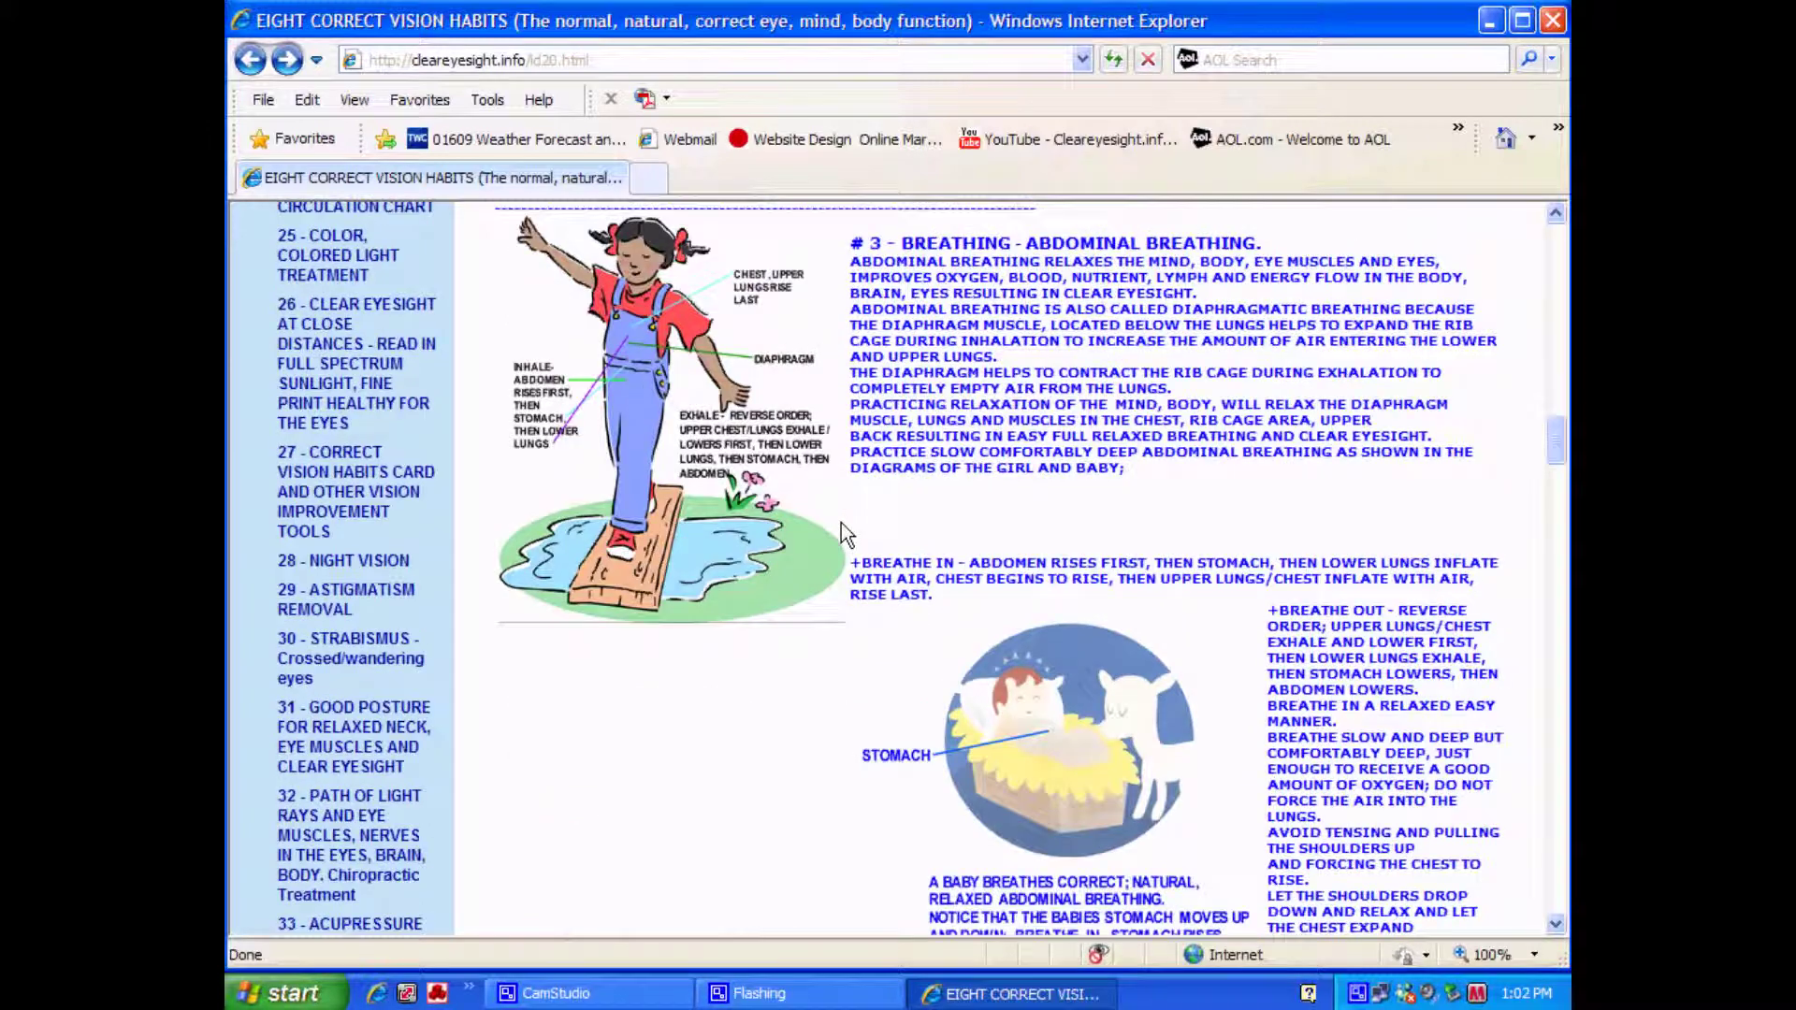
scroll(842, 525, up, 3)
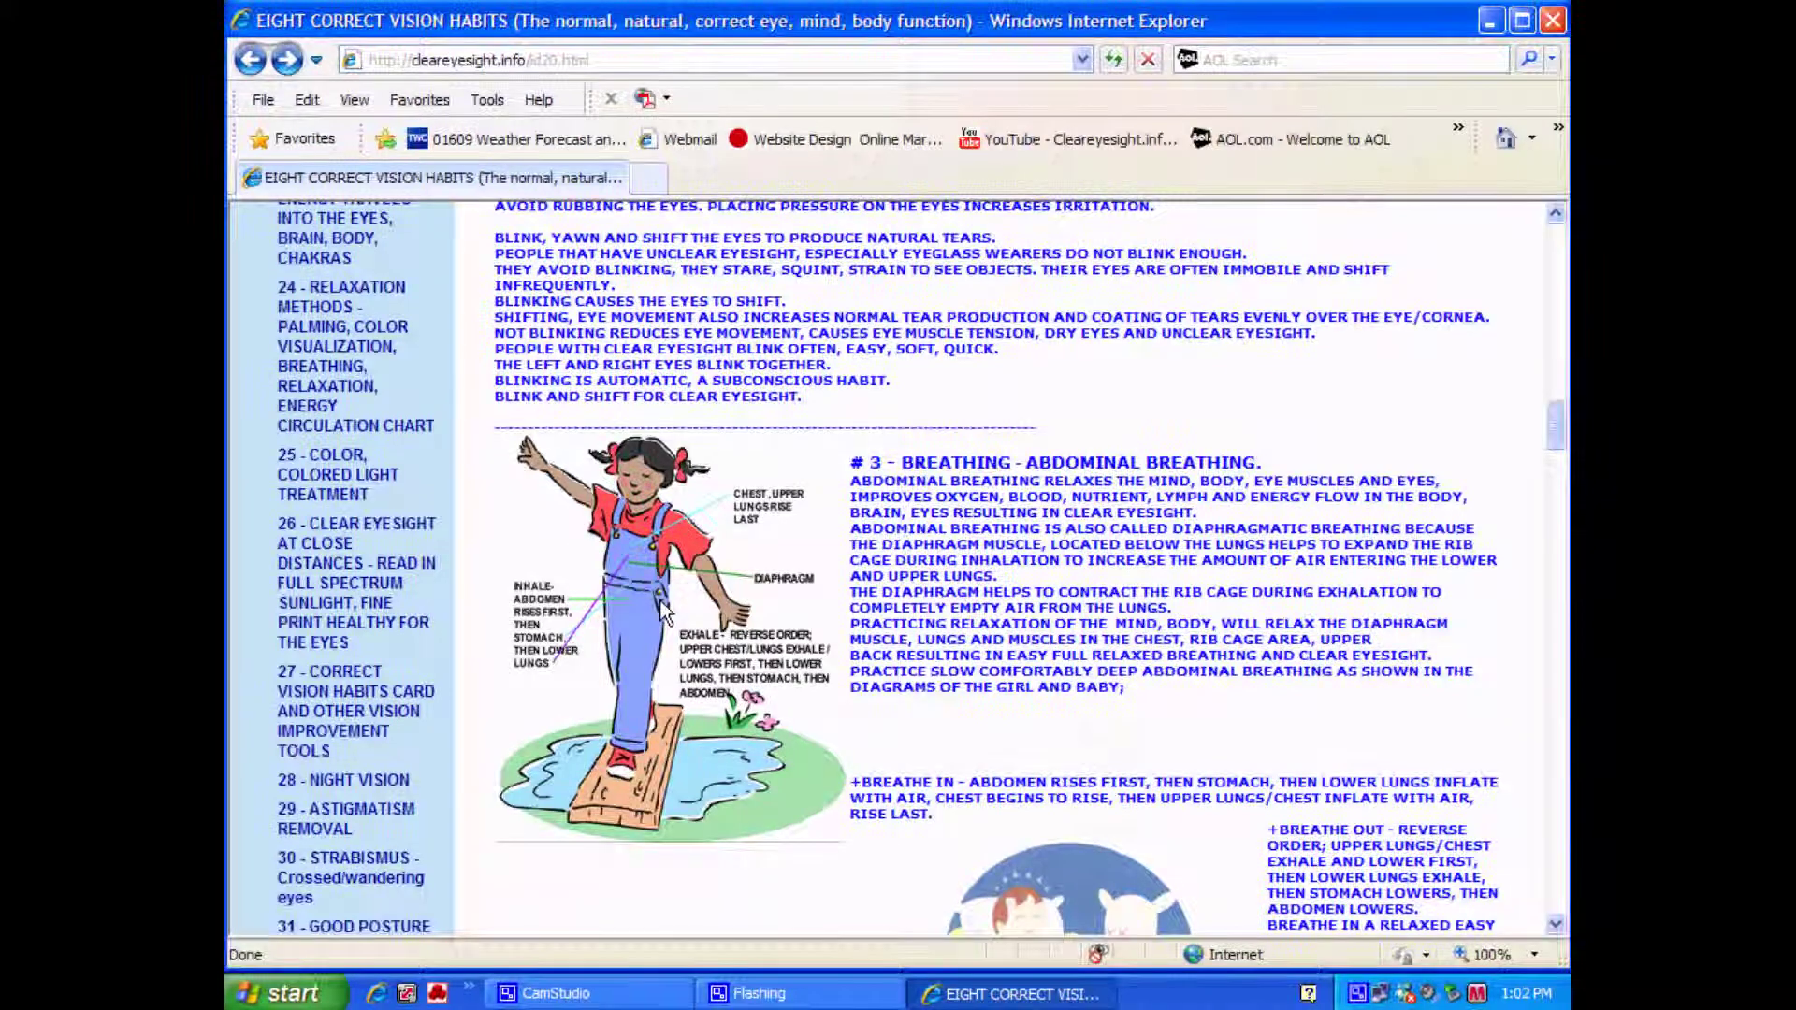
scroll(816, 630, down, 3)
scroll(816, 629, down, 3)
scroll(815, 628, up, 6)
scroll(814, 629, down, 3)
scroll(816, 629, down, 3)
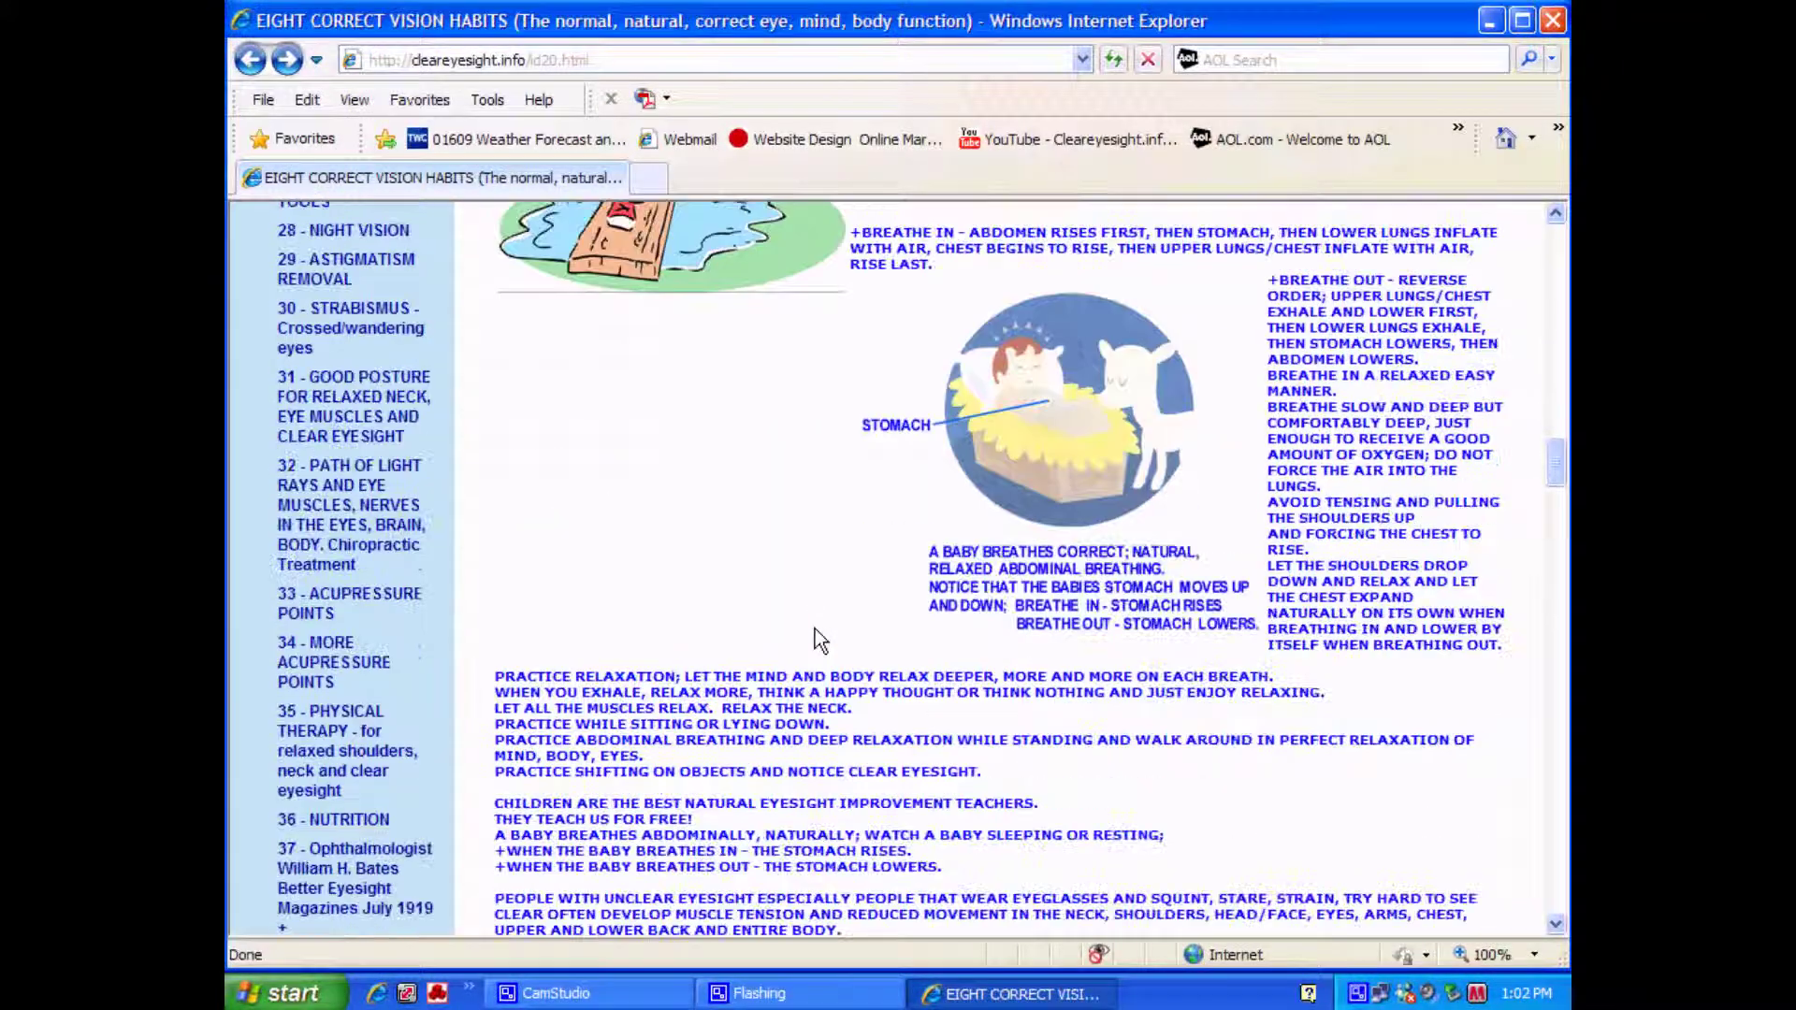
scroll(1041, 535, up, 1)
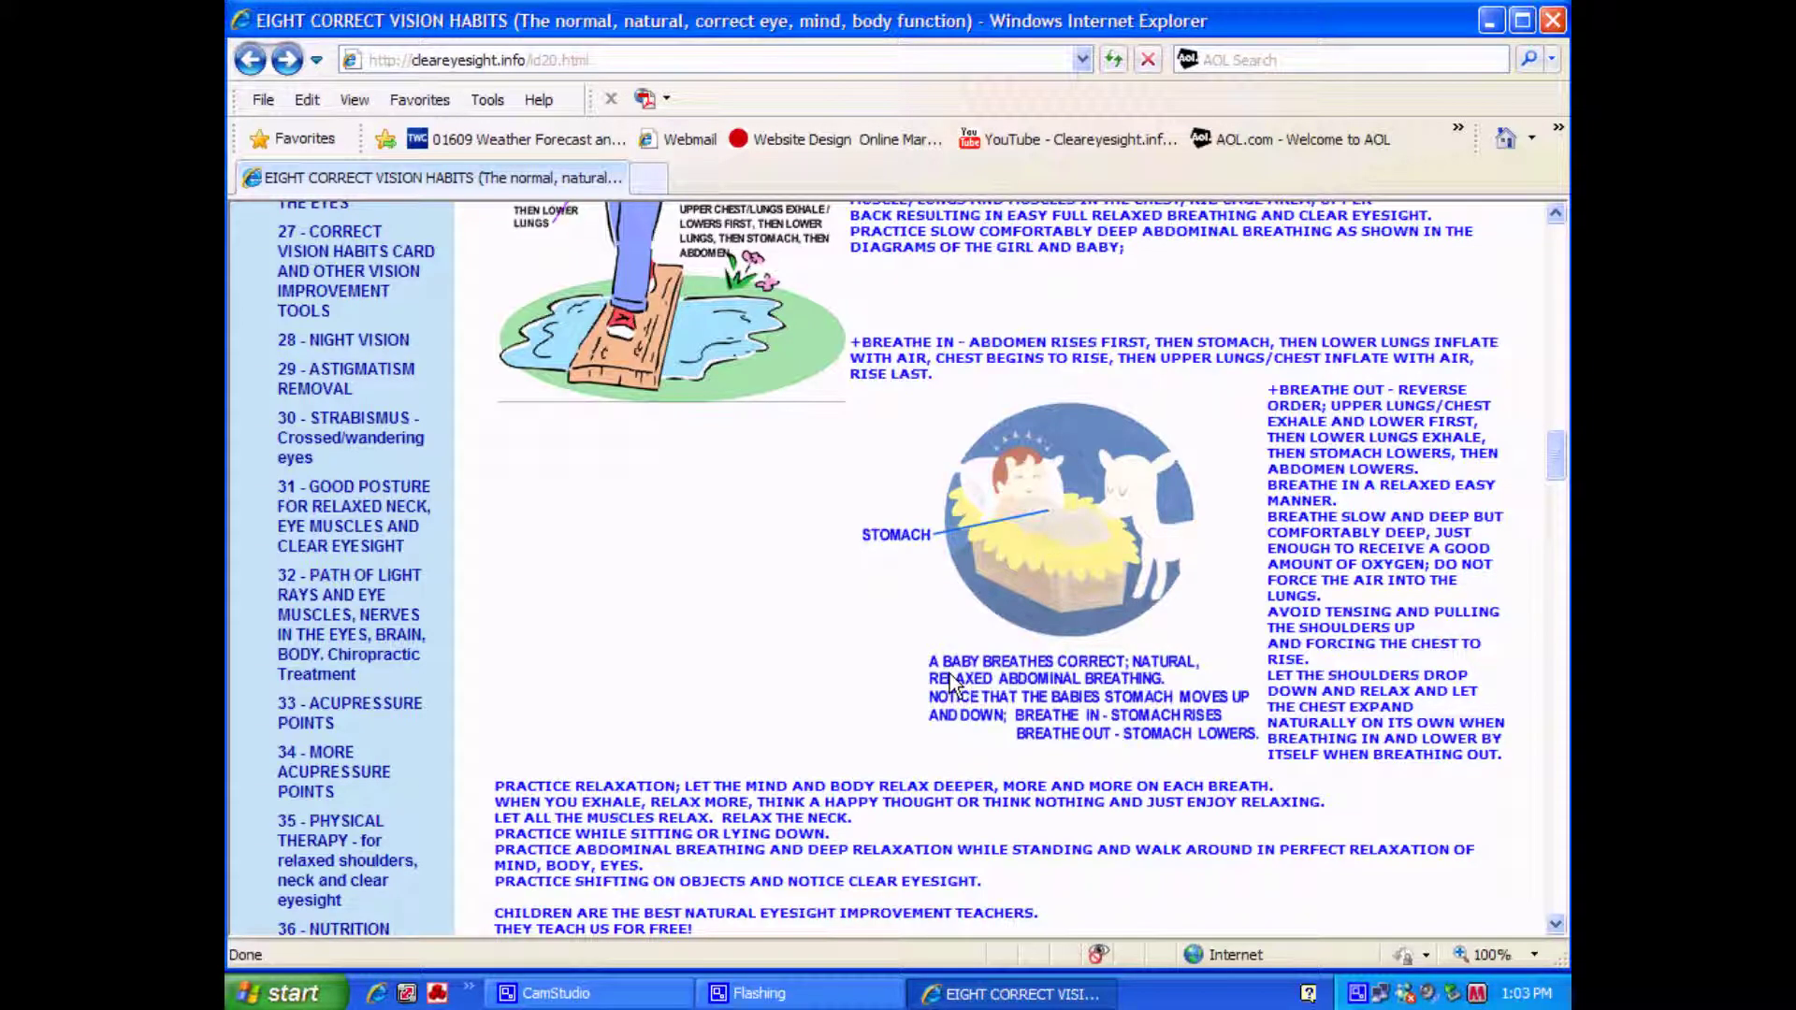
scroll(951, 673, down, 3)
scroll(870, 618, down, 5)
scroll(772, 562, down, 2)
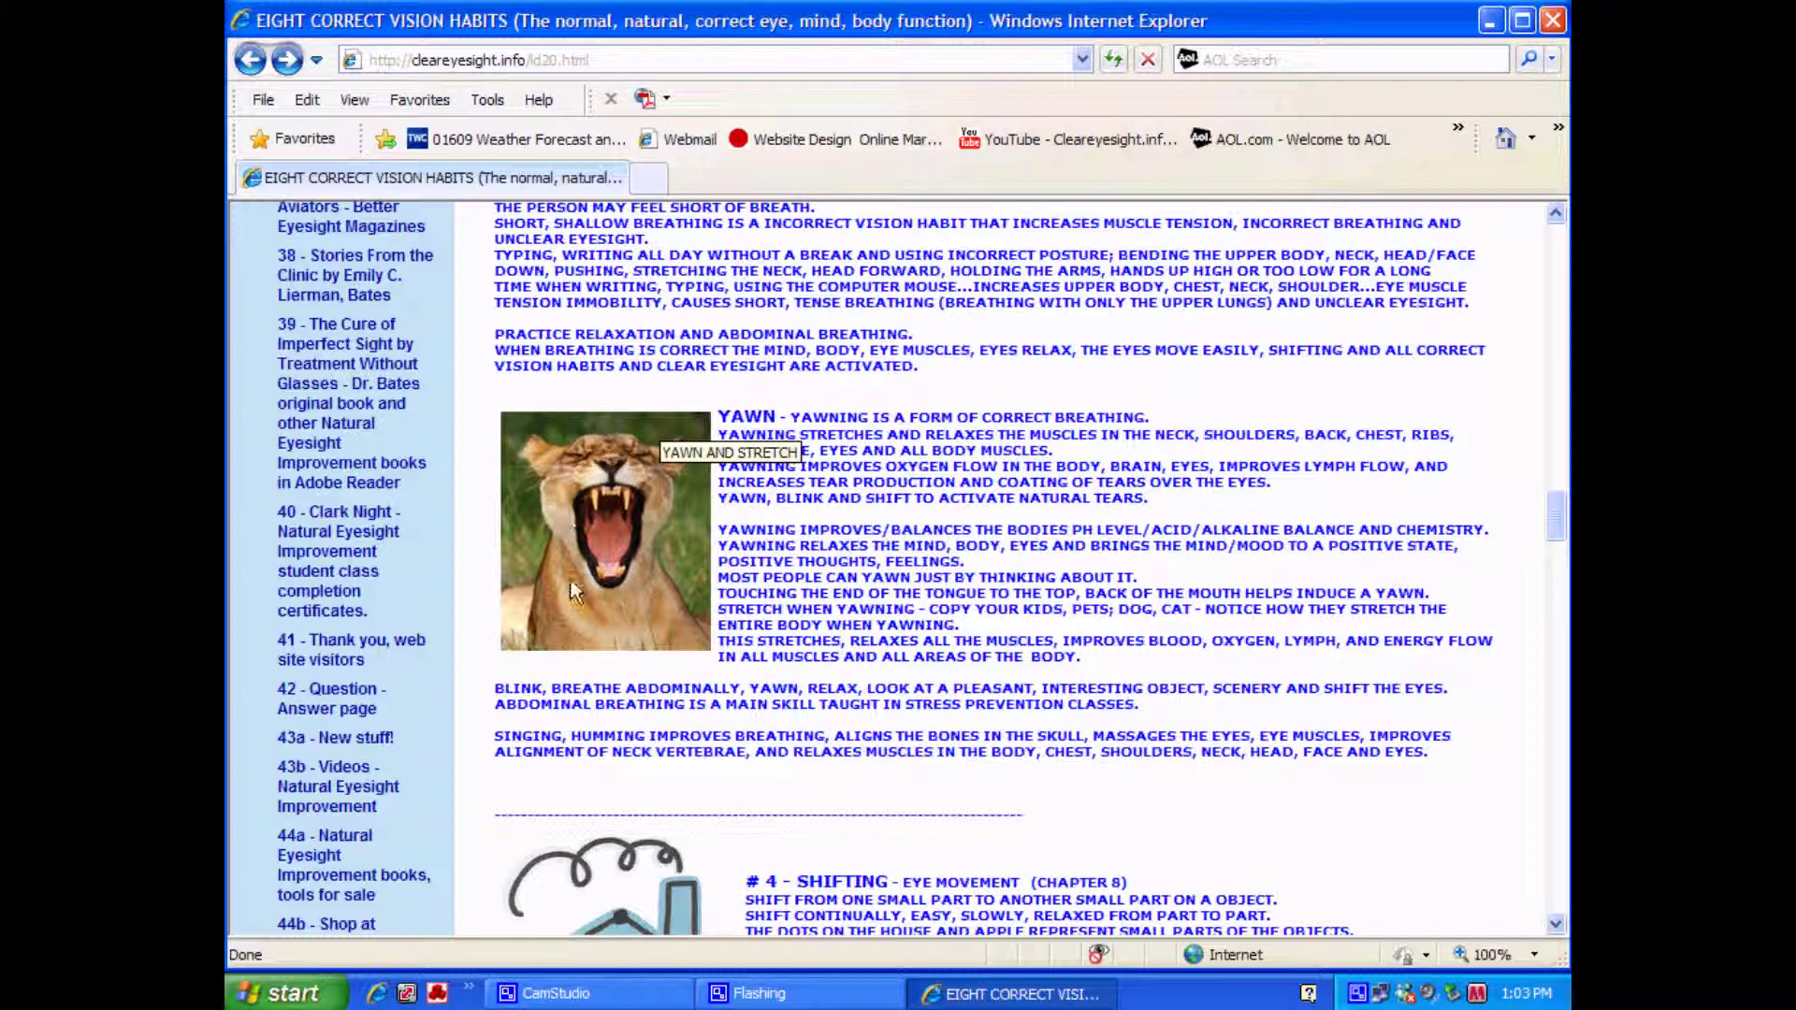
scroll(591, 590, down, 1)
scroll(604, 604, up, 2)
scroll(631, 639, down, 1)
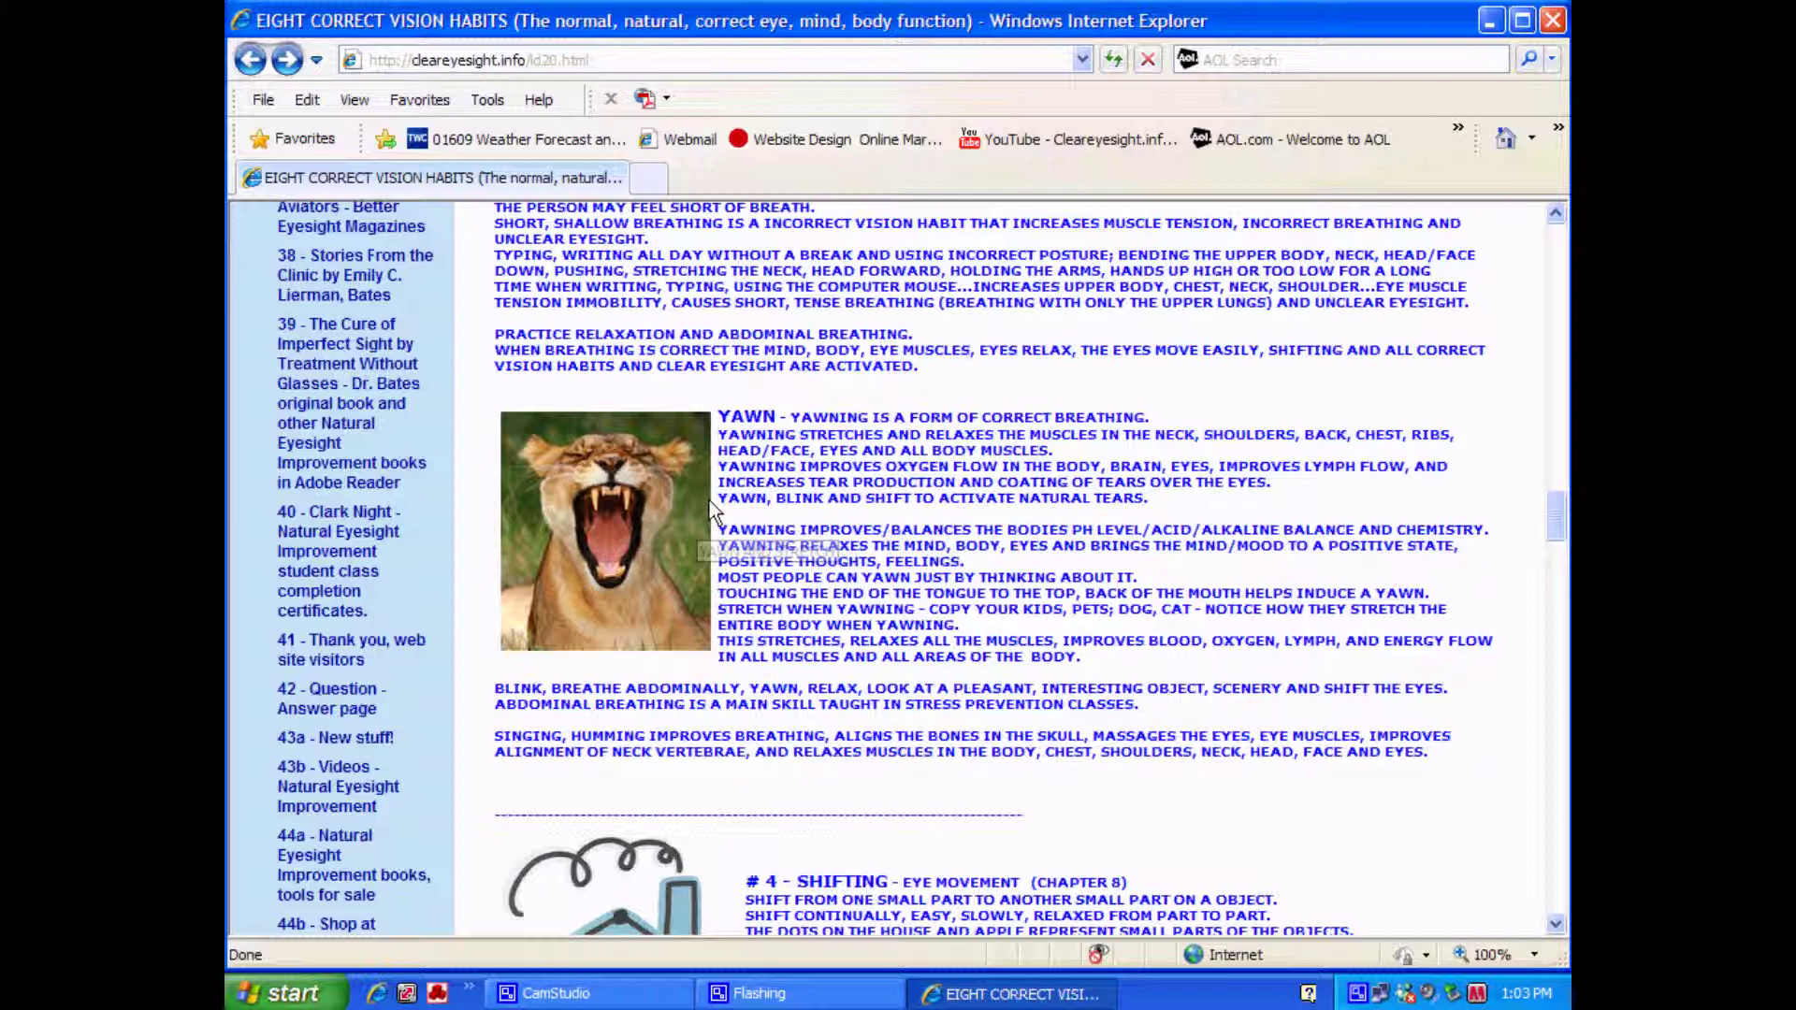
scroll(730, 601, down, 3)
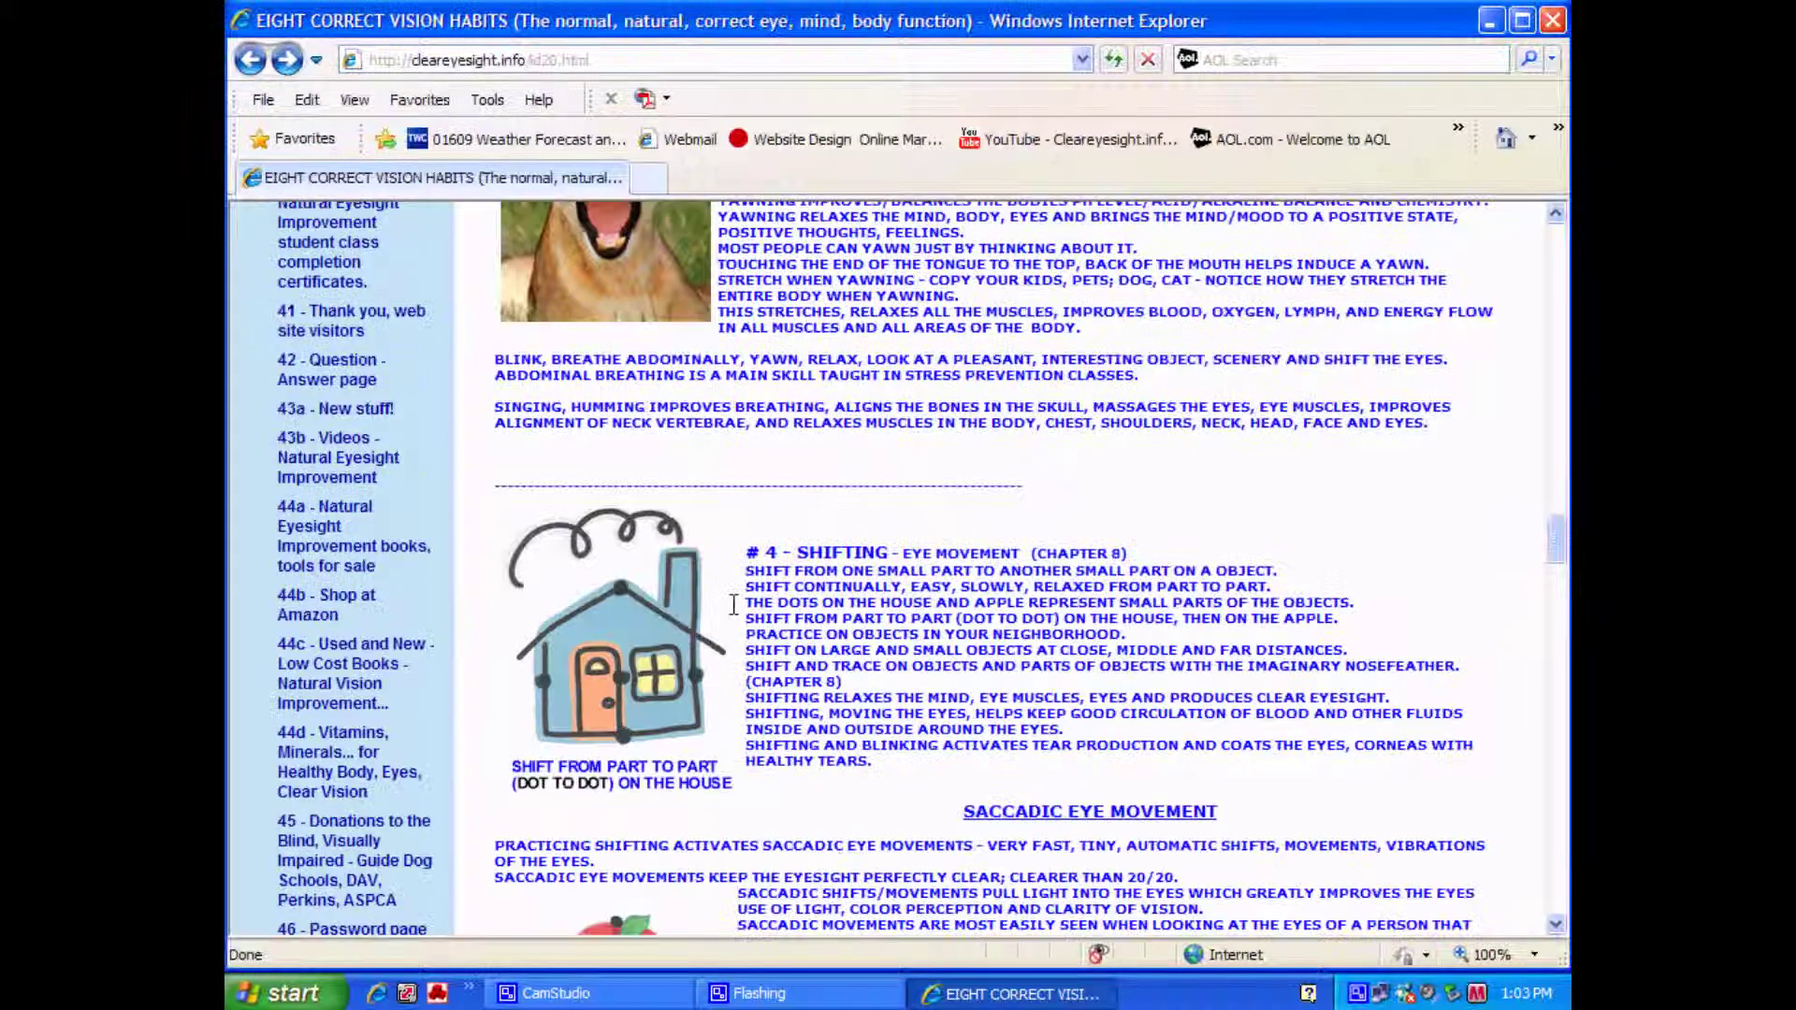
scroll(731, 601, down, 2)
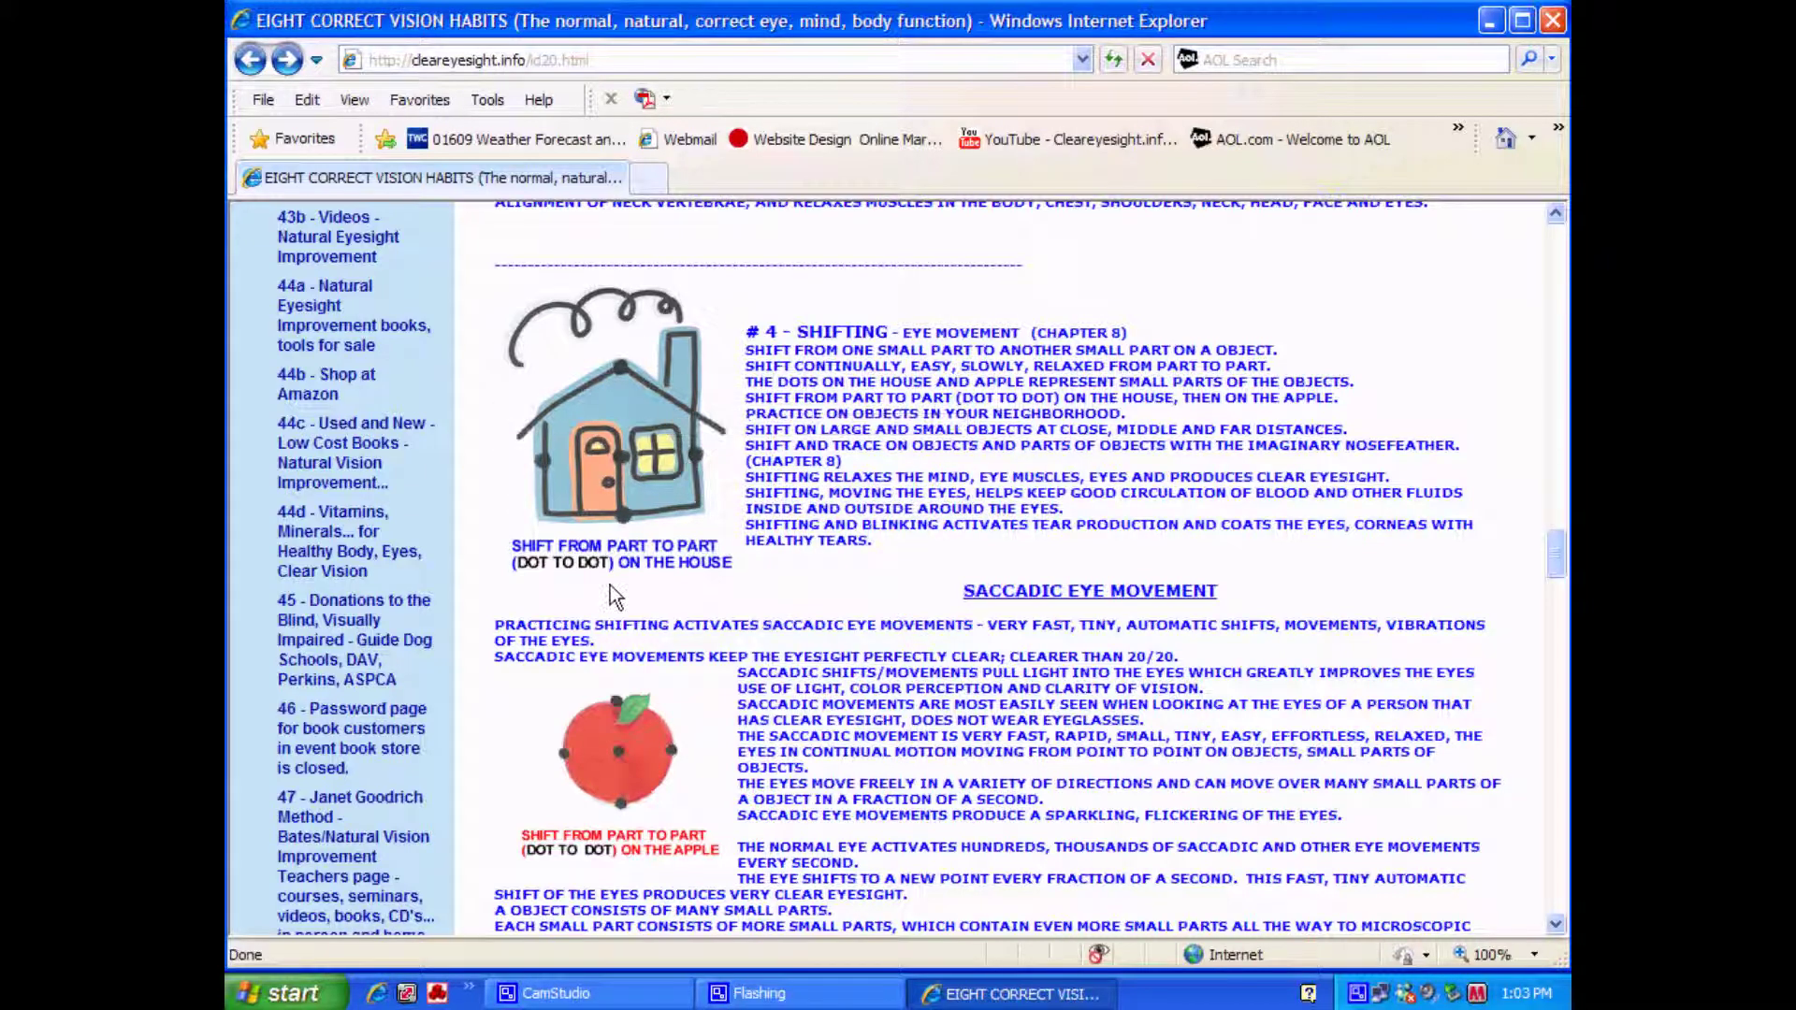
scroll(610, 594, down, 3)
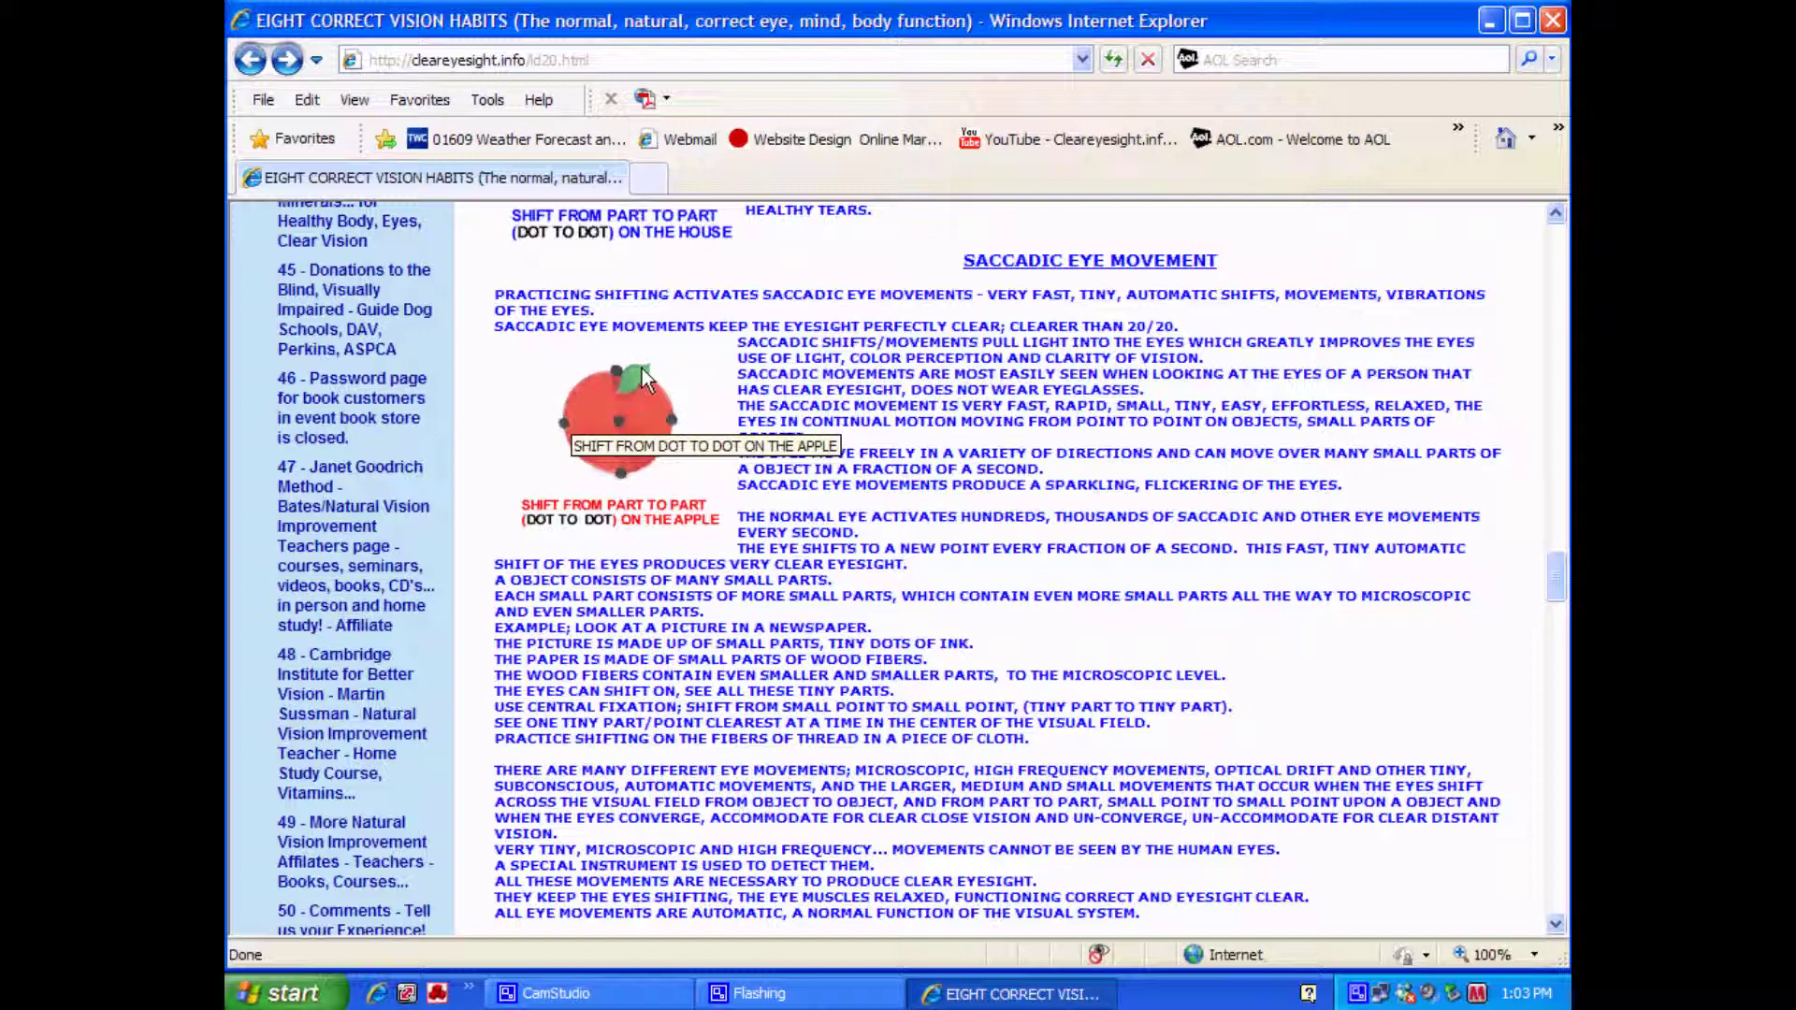
scroll(729, 491, down, 4)
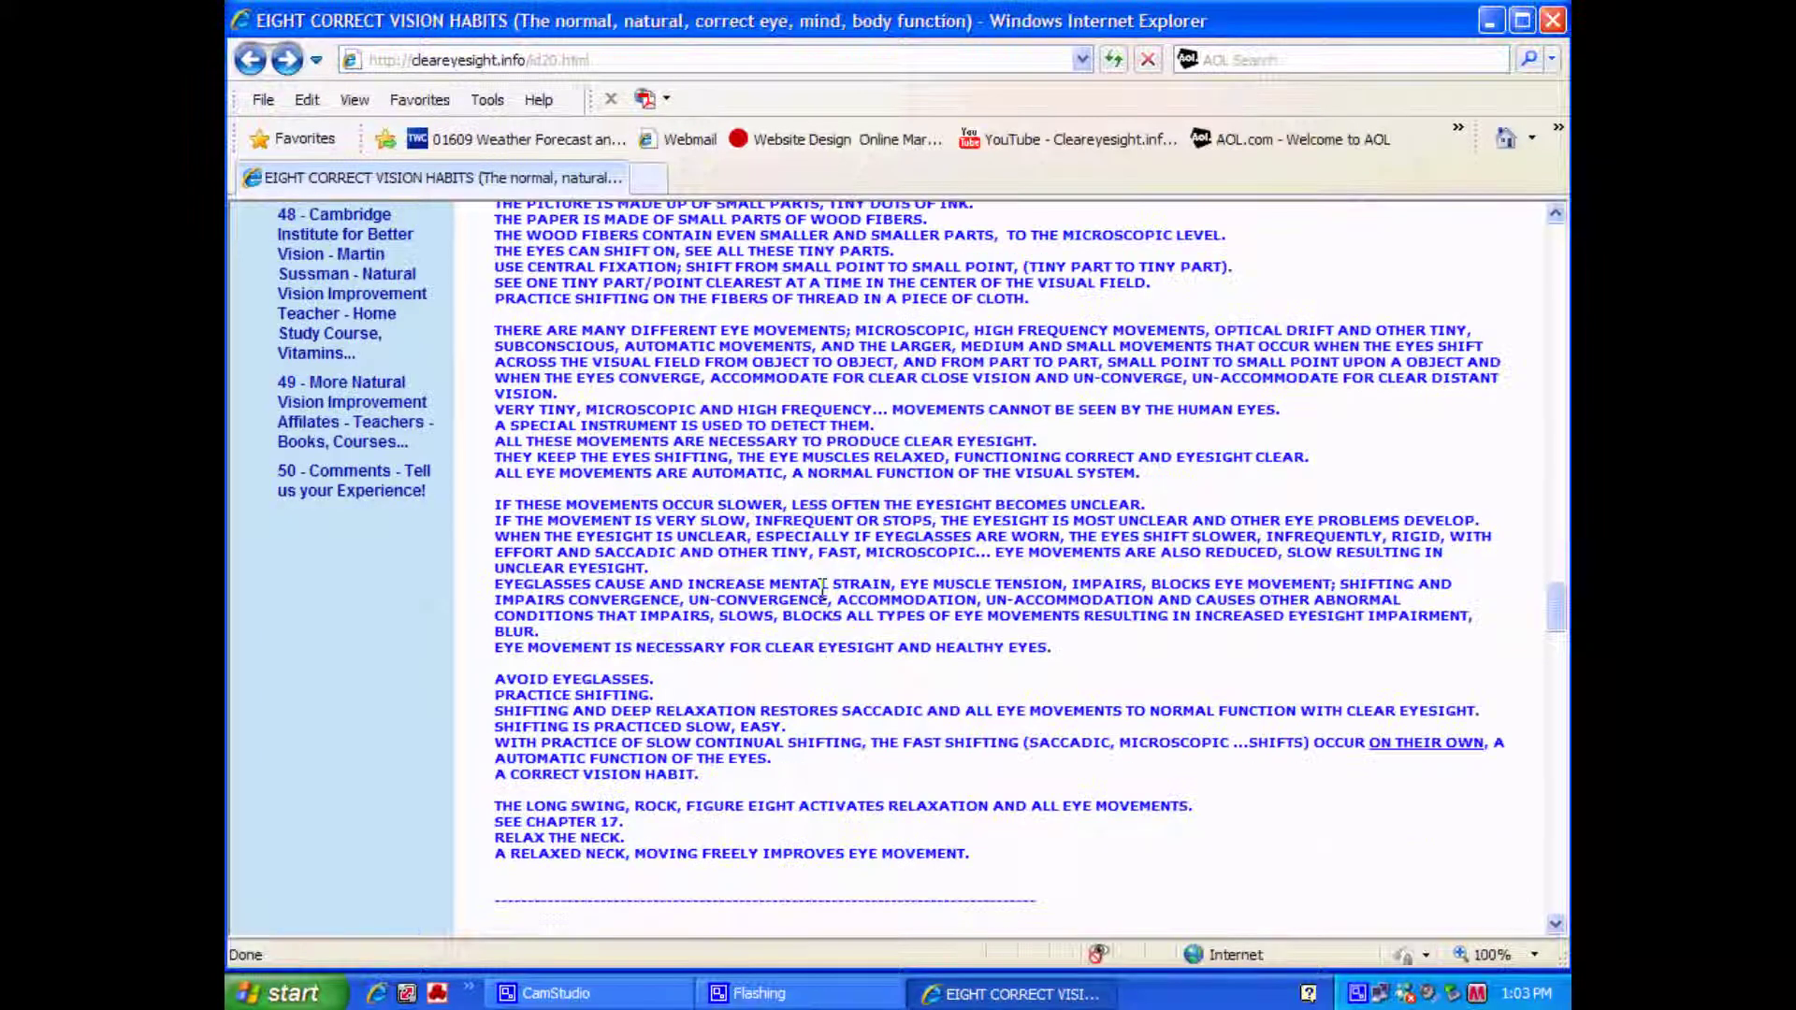
scroll(825, 589, down, 5)
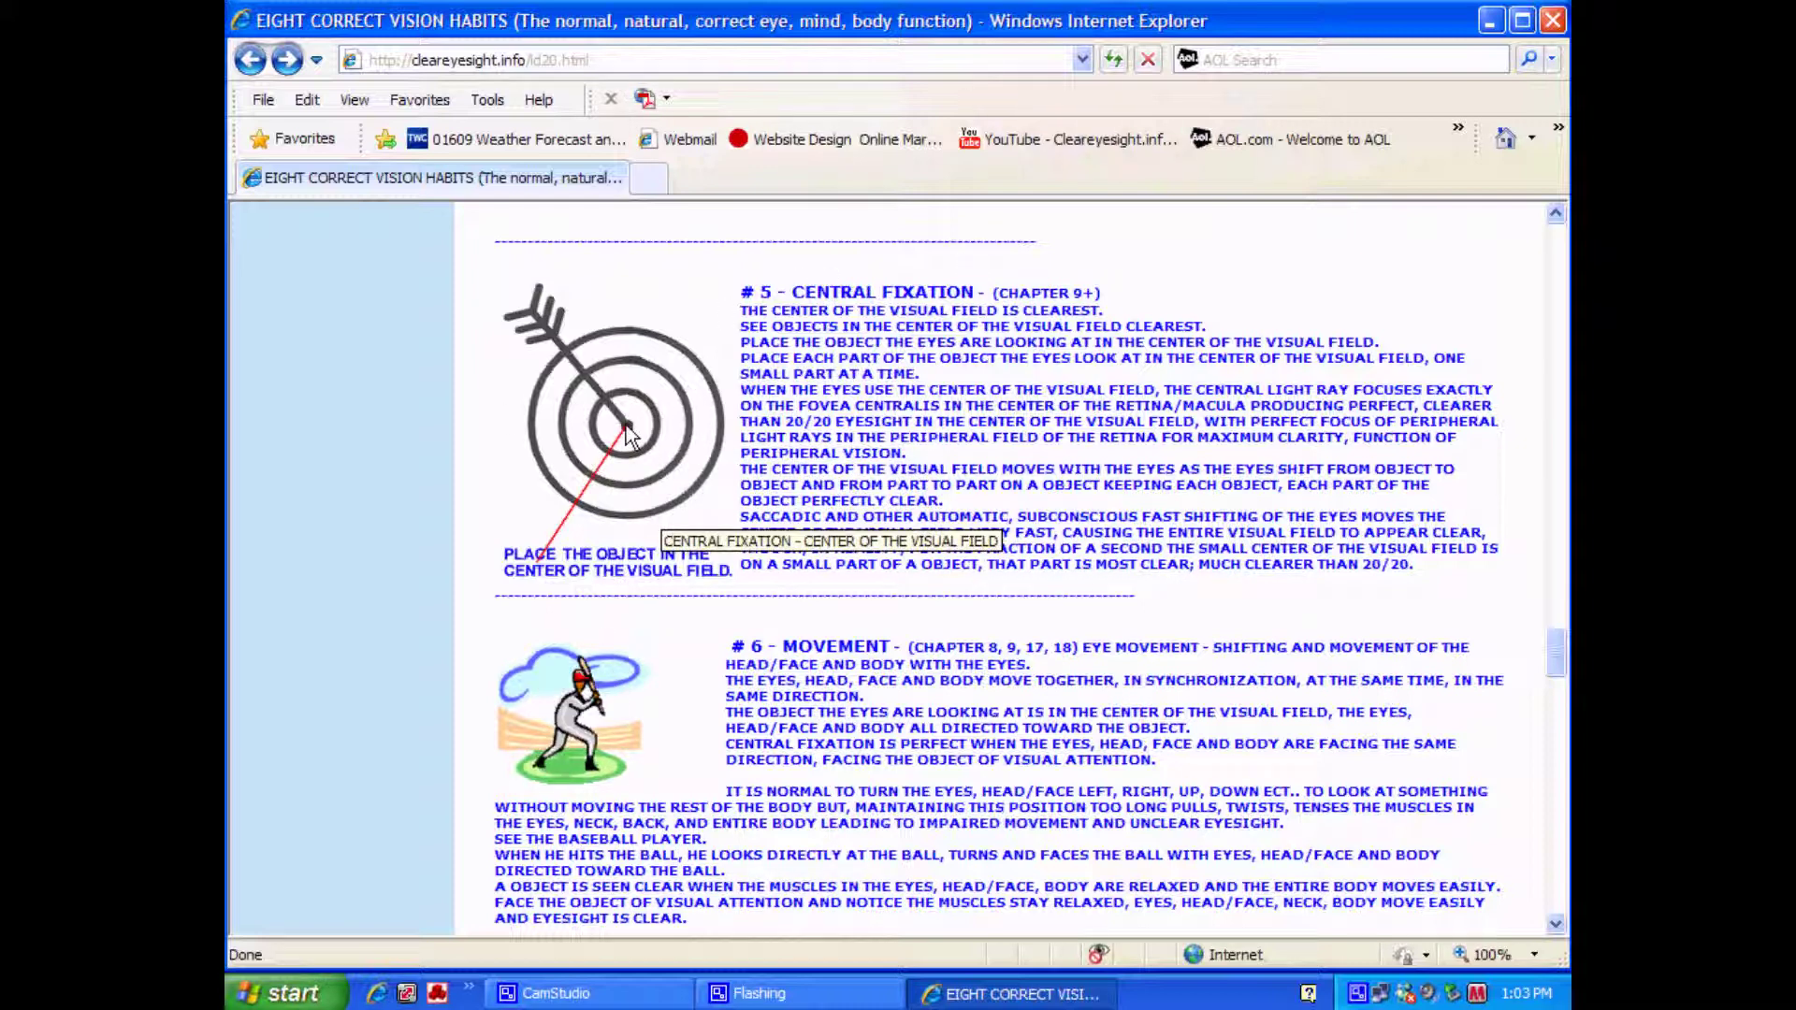
scroll(628, 436, up, 3)
scroll(628, 425, up, 2)
scroll(628, 424, up, 3)
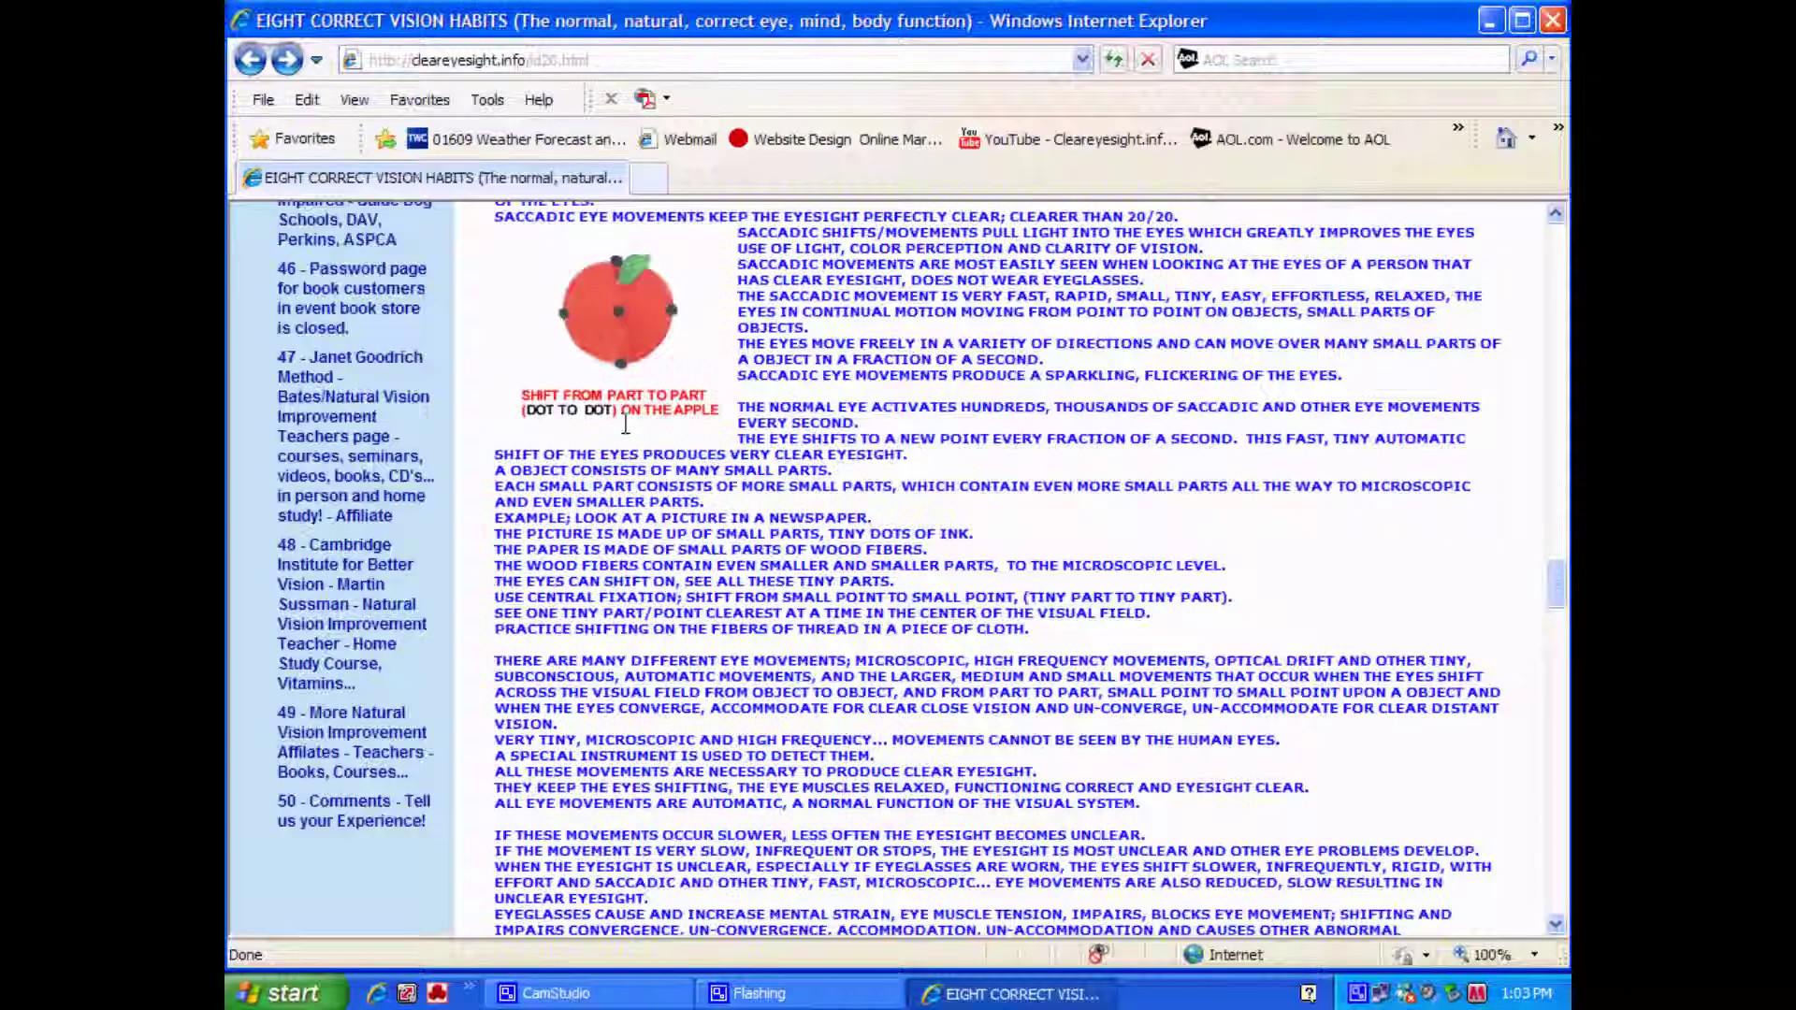
scroll(620, 463, up, 1)
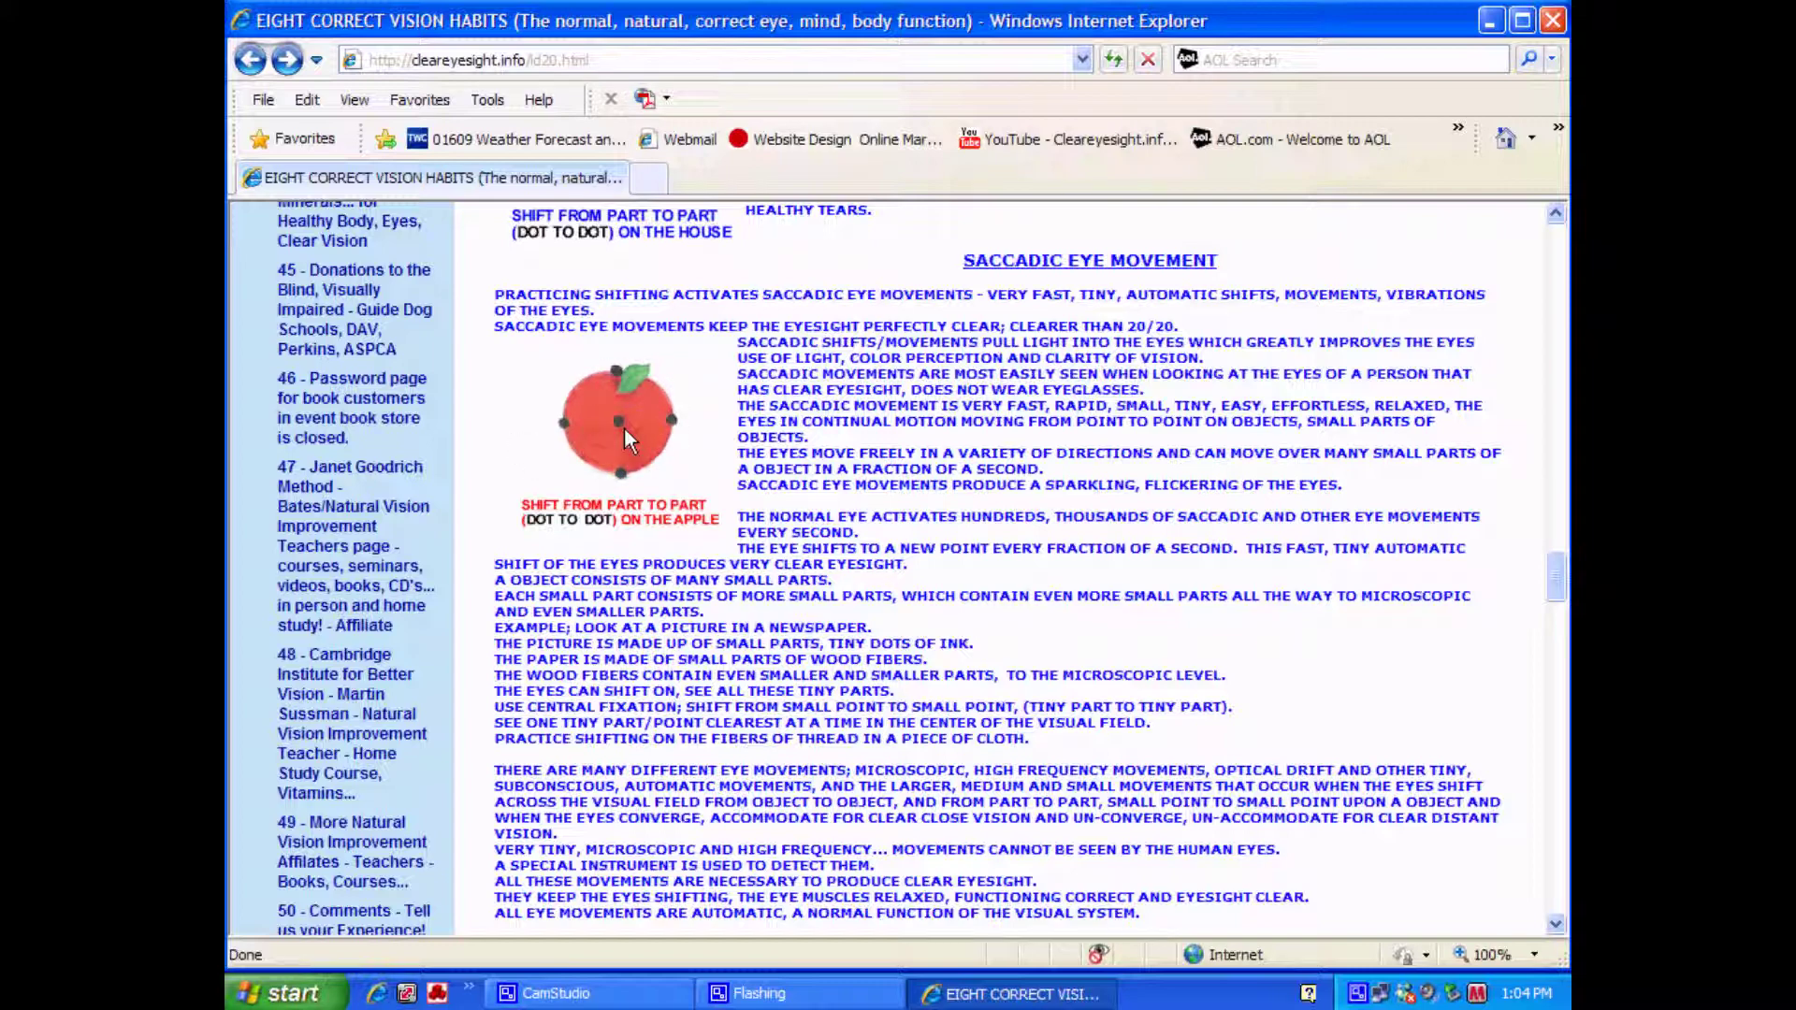
scroll(600, 486, down, 3)
scroll(601, 487, down, 3)
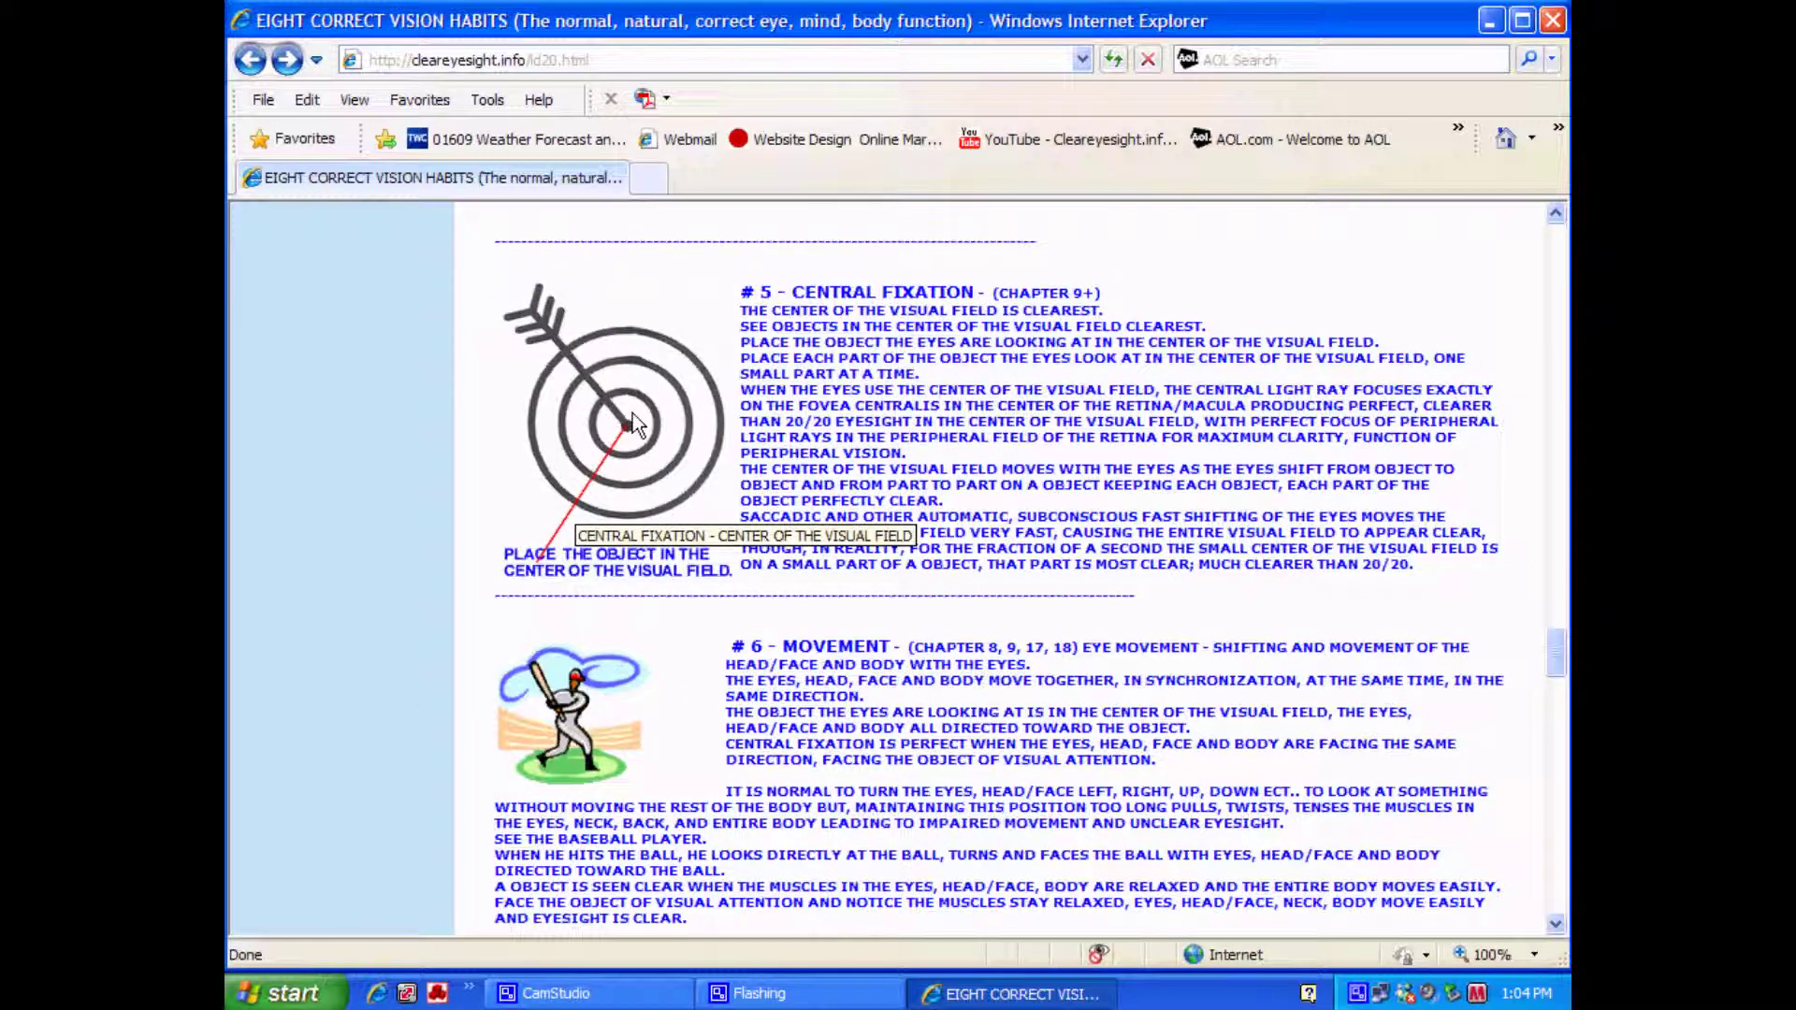
scroll(664, 538, down, 2)
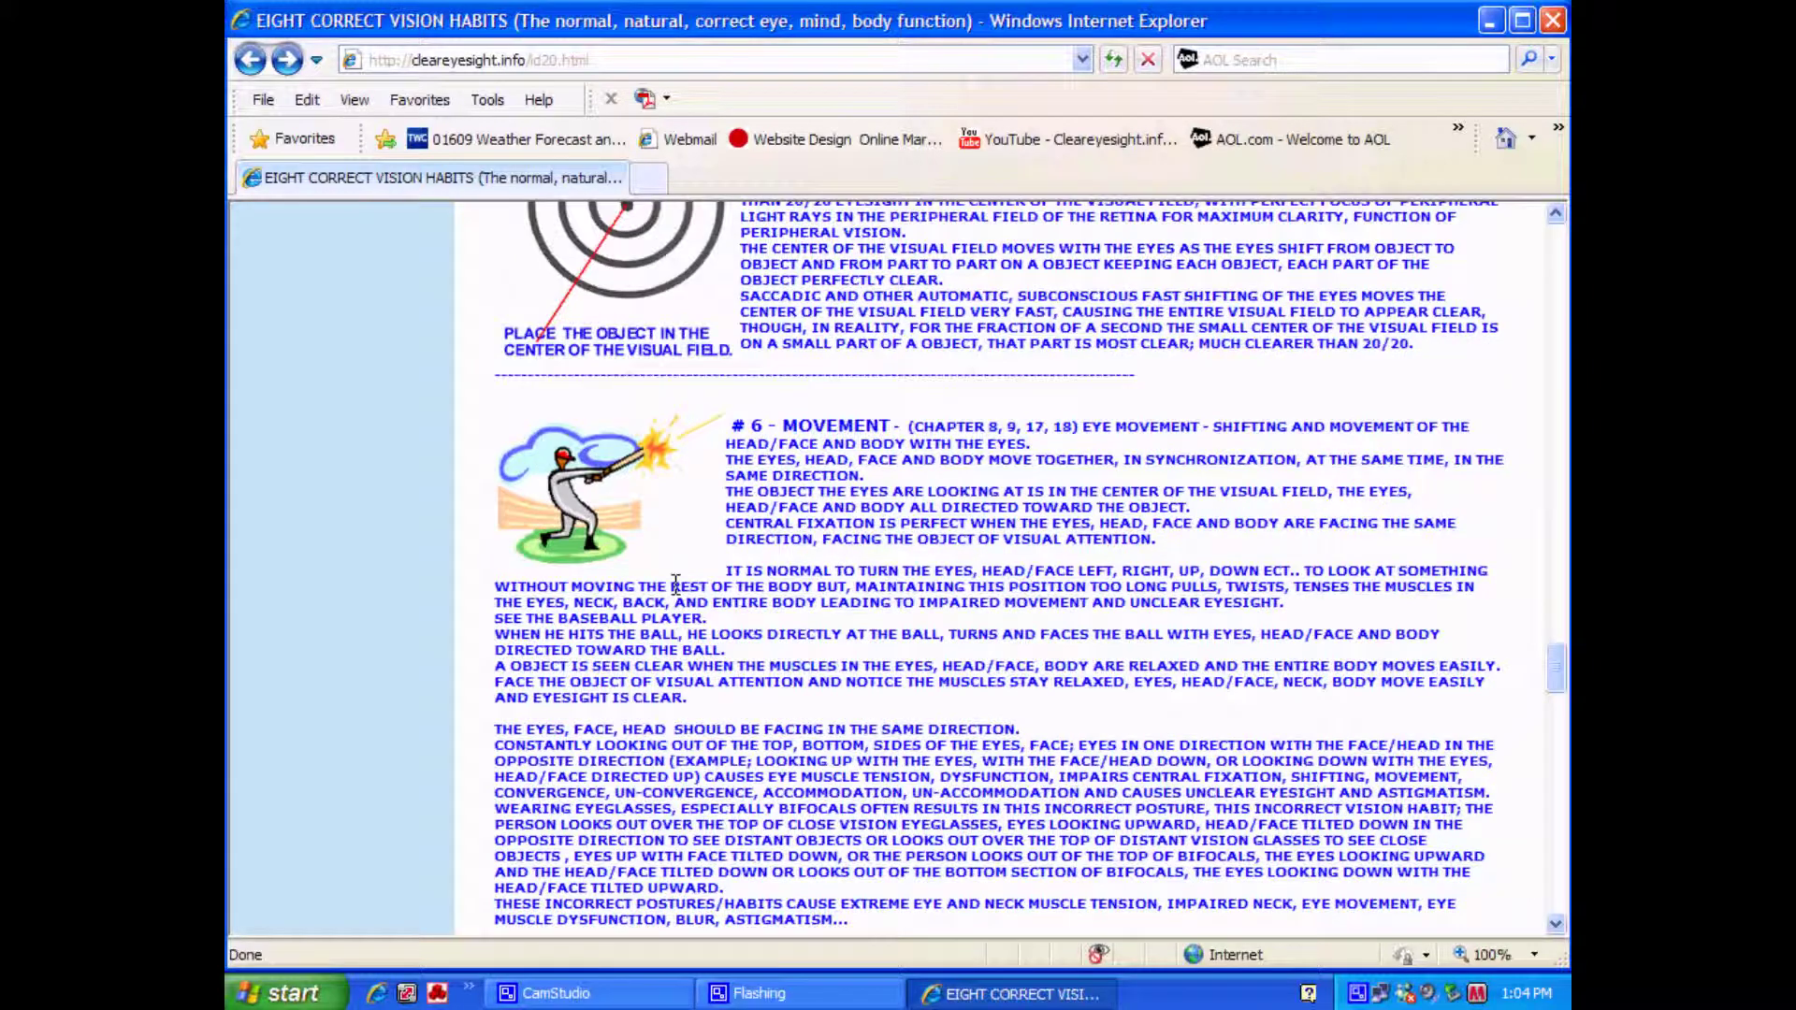
scroll(856, 554, down, 1)
scroll(856, 555, up, 1)
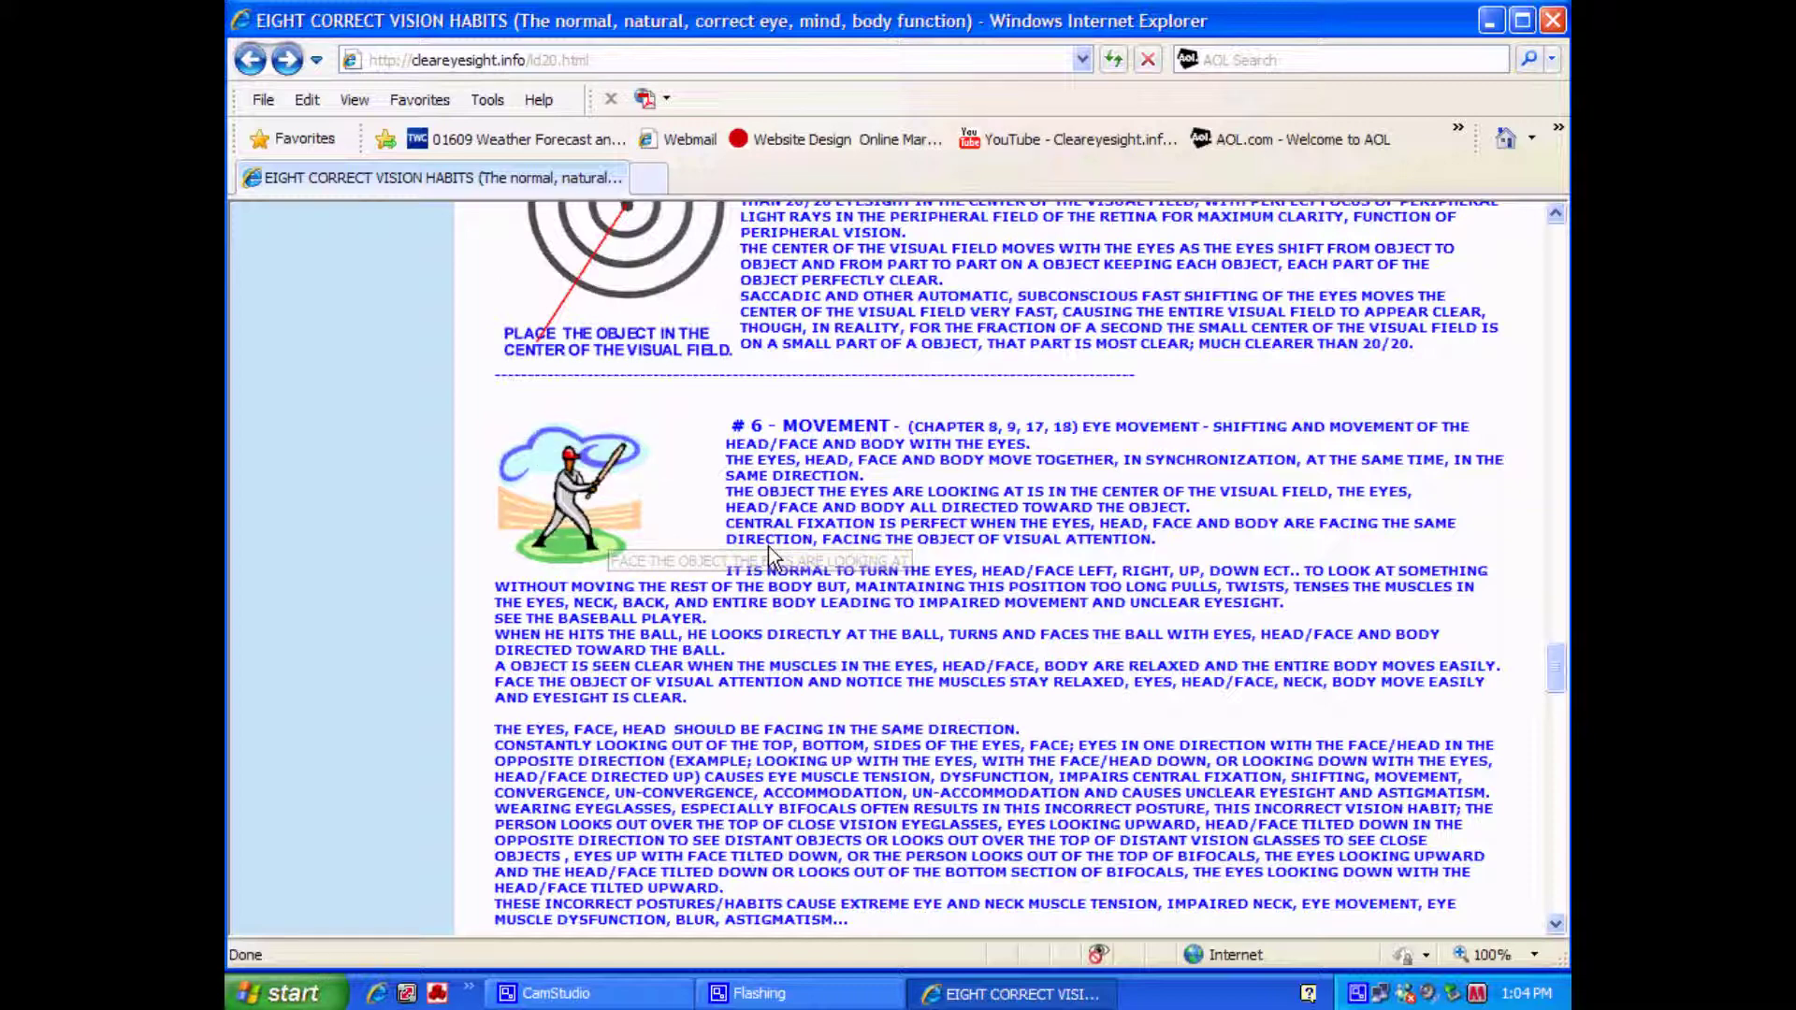
scroll(758, 543, down, 2)
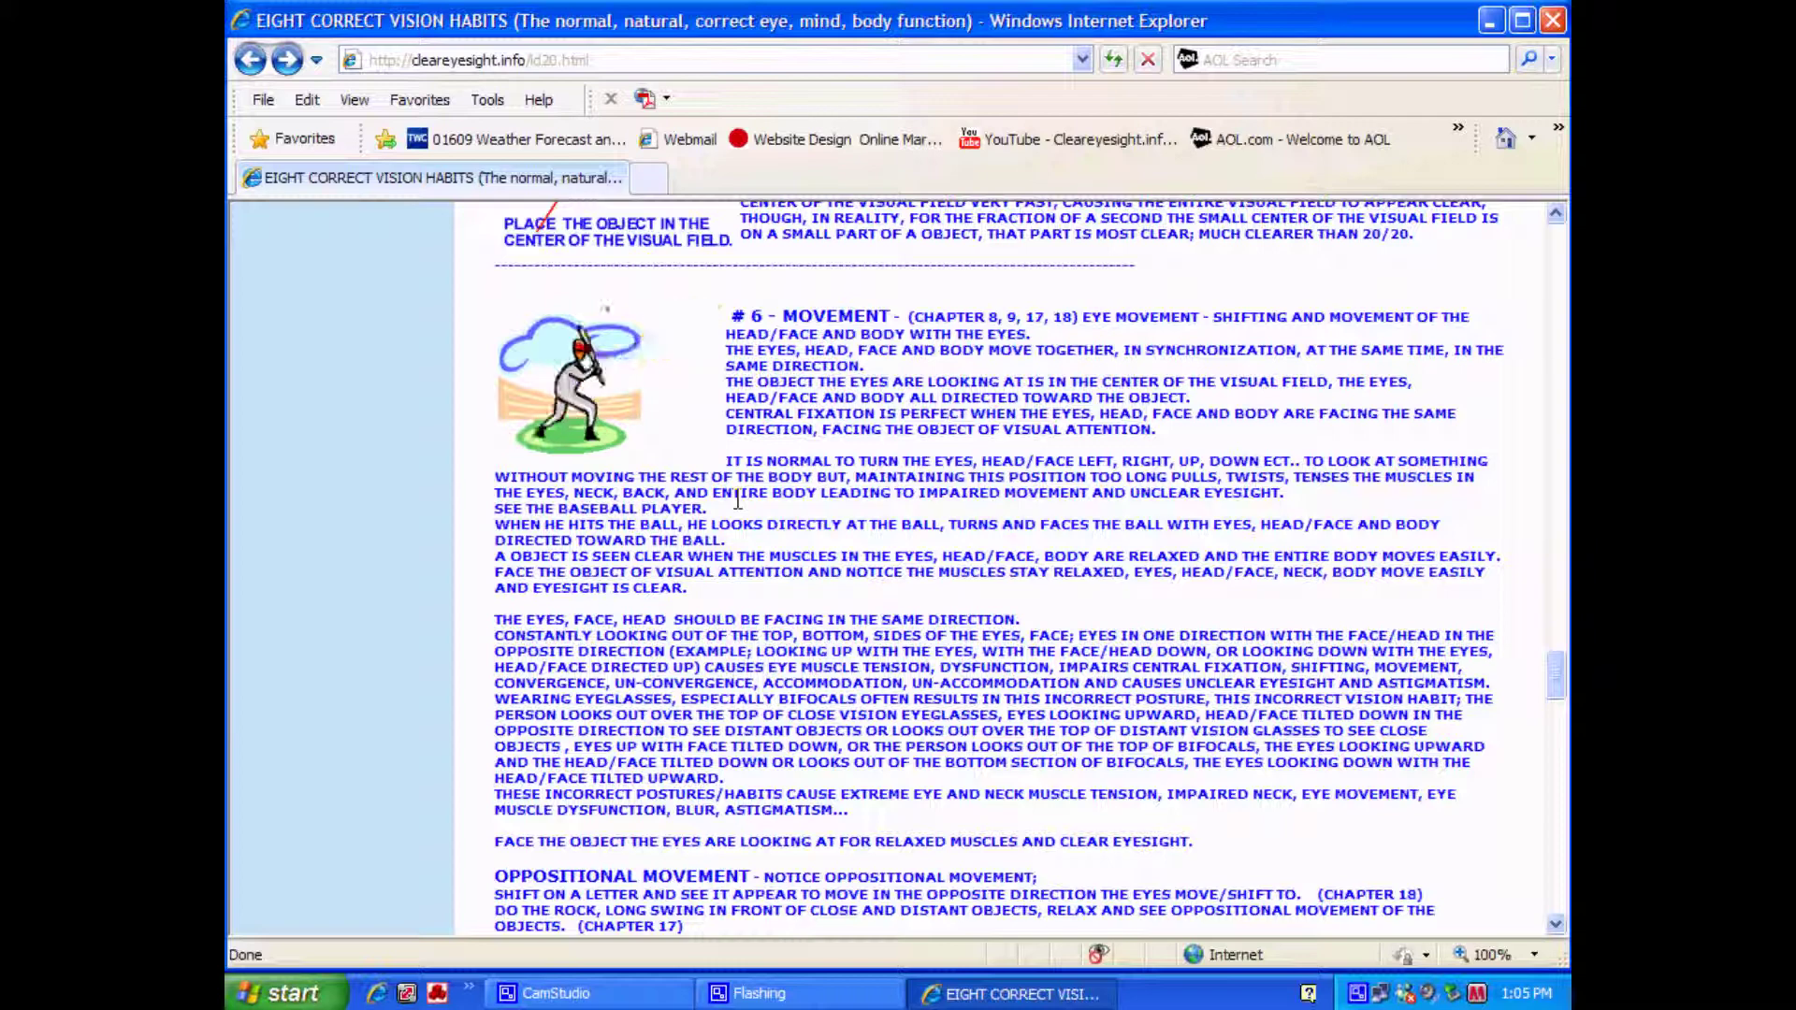
scroll(715, 512, down, 4)
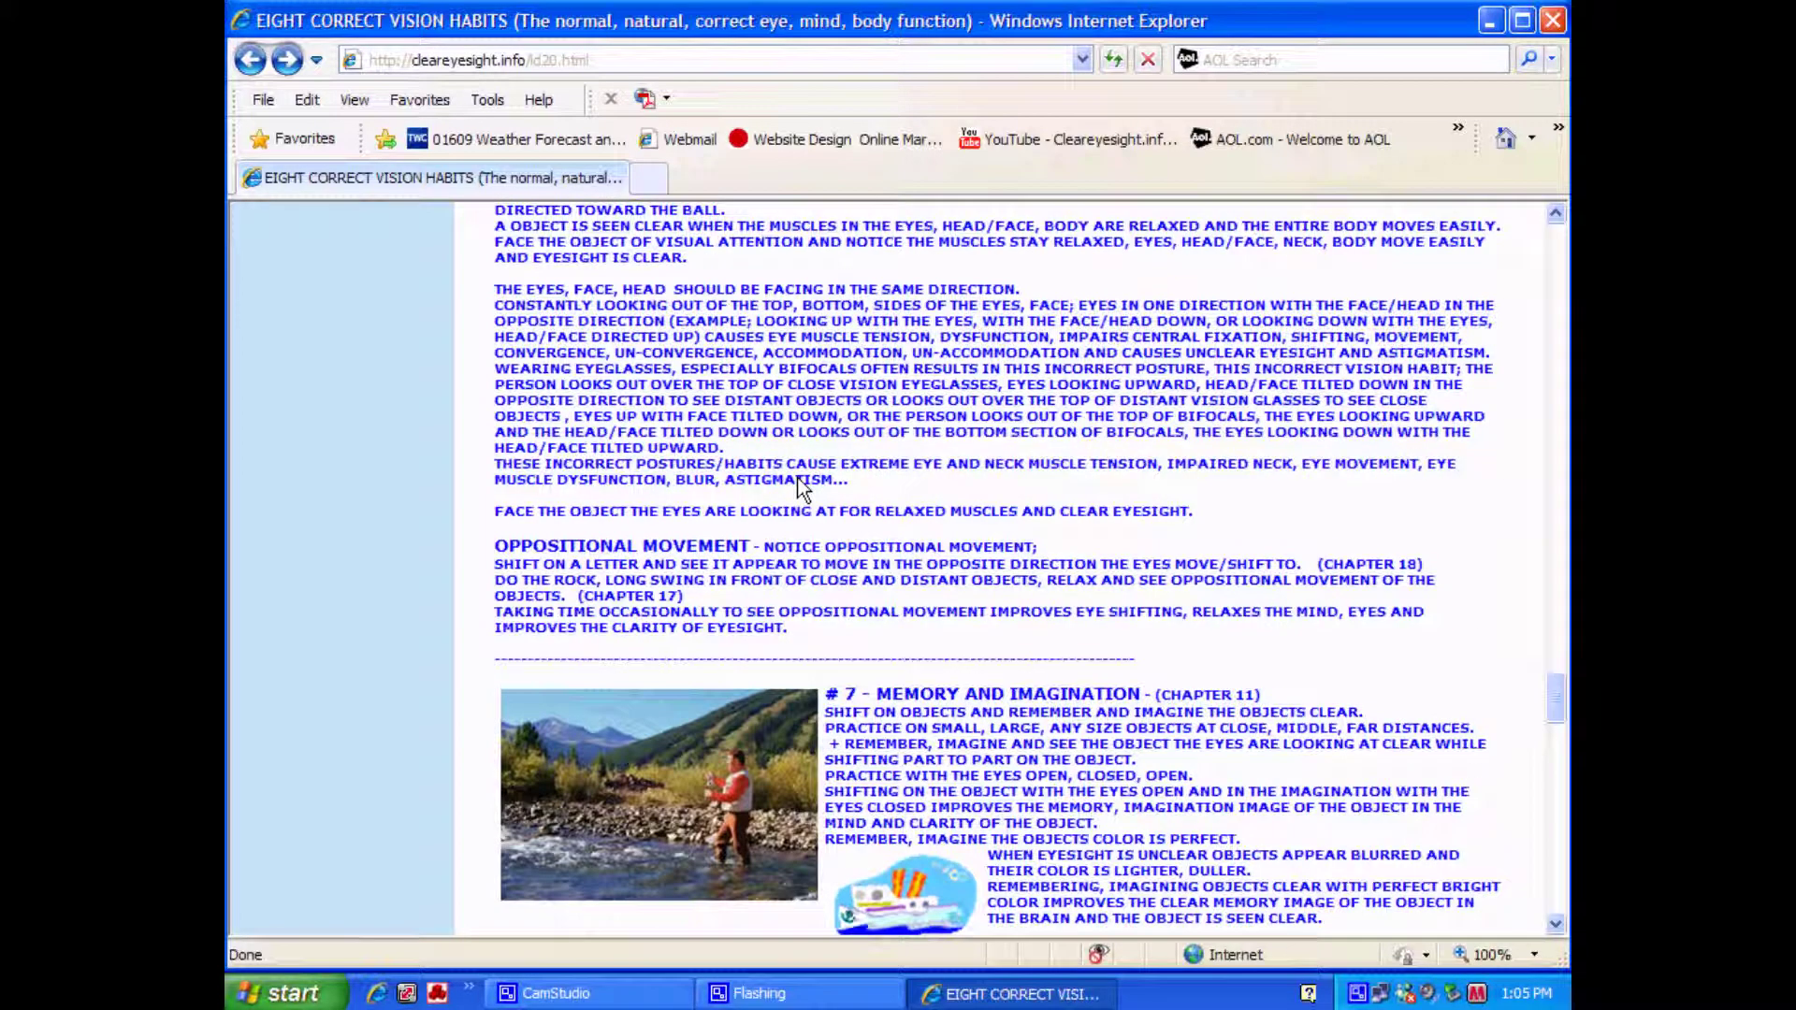
scroll(733, 480, up, 3)
scroll(758, 533, up, 2)
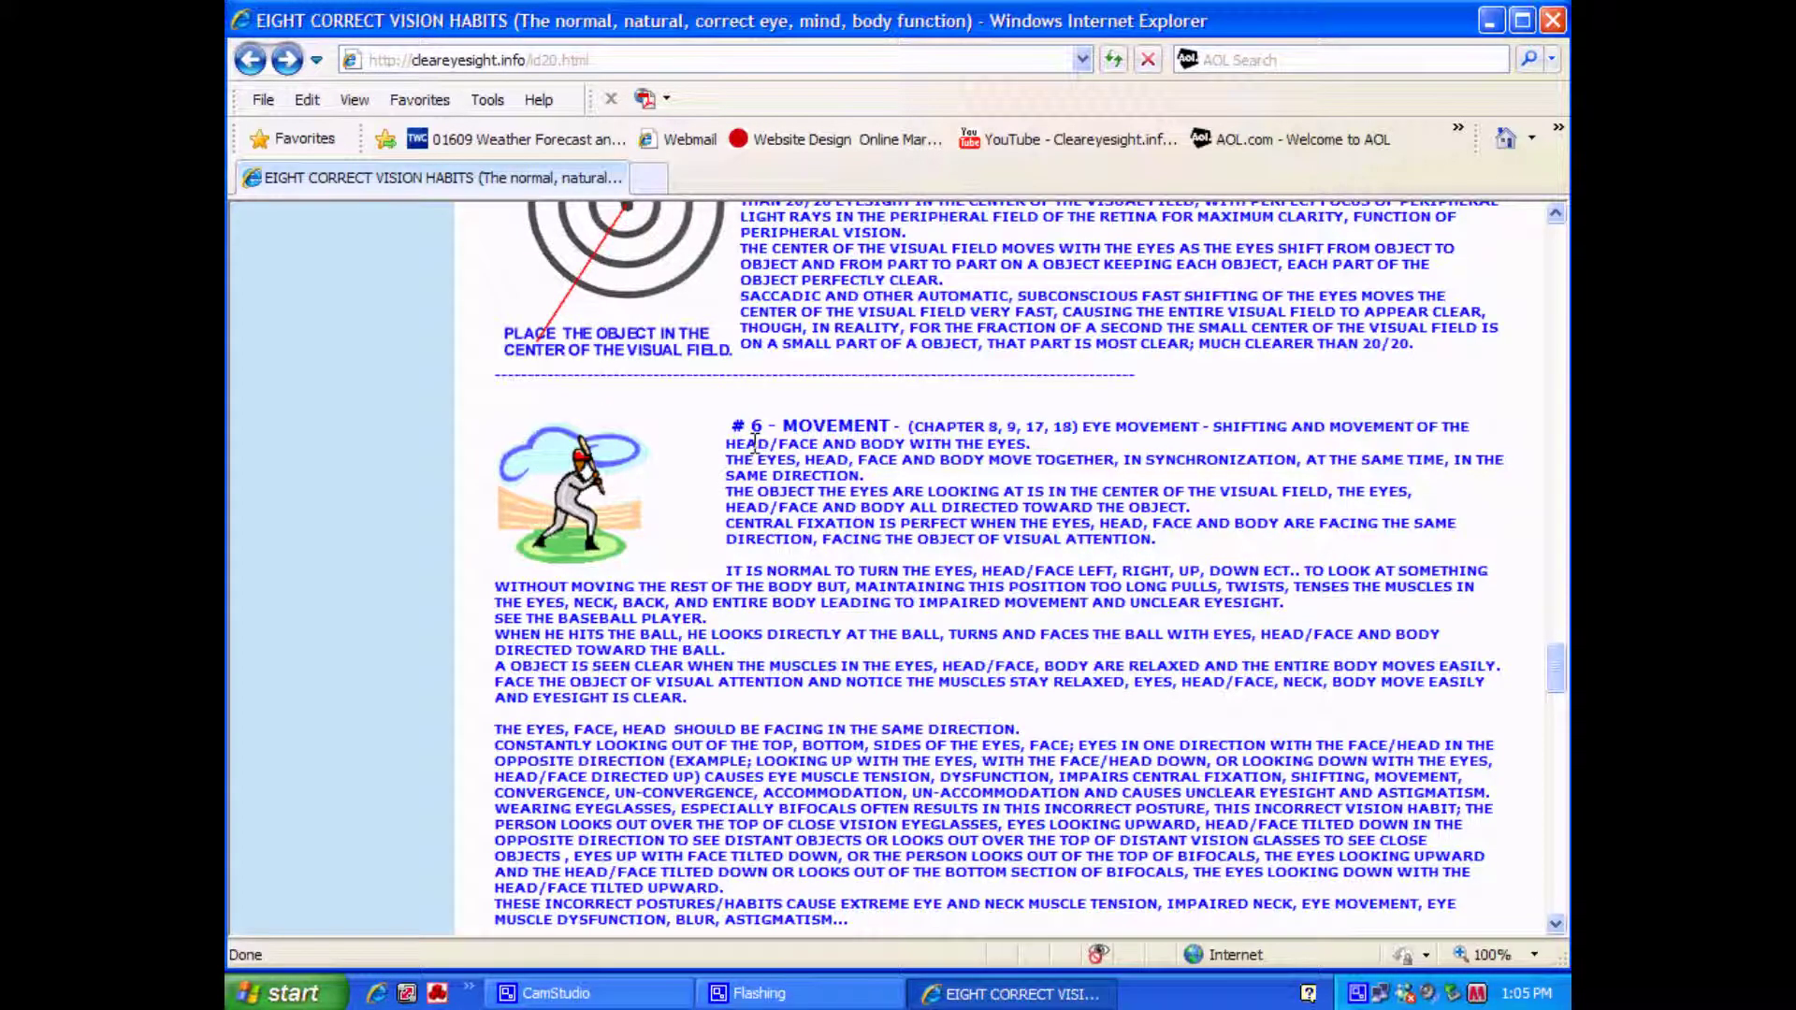
scroll(737, 421, down, 5)
scroll(763, 446, down, 2)
scroll(762, 450, up, 1)
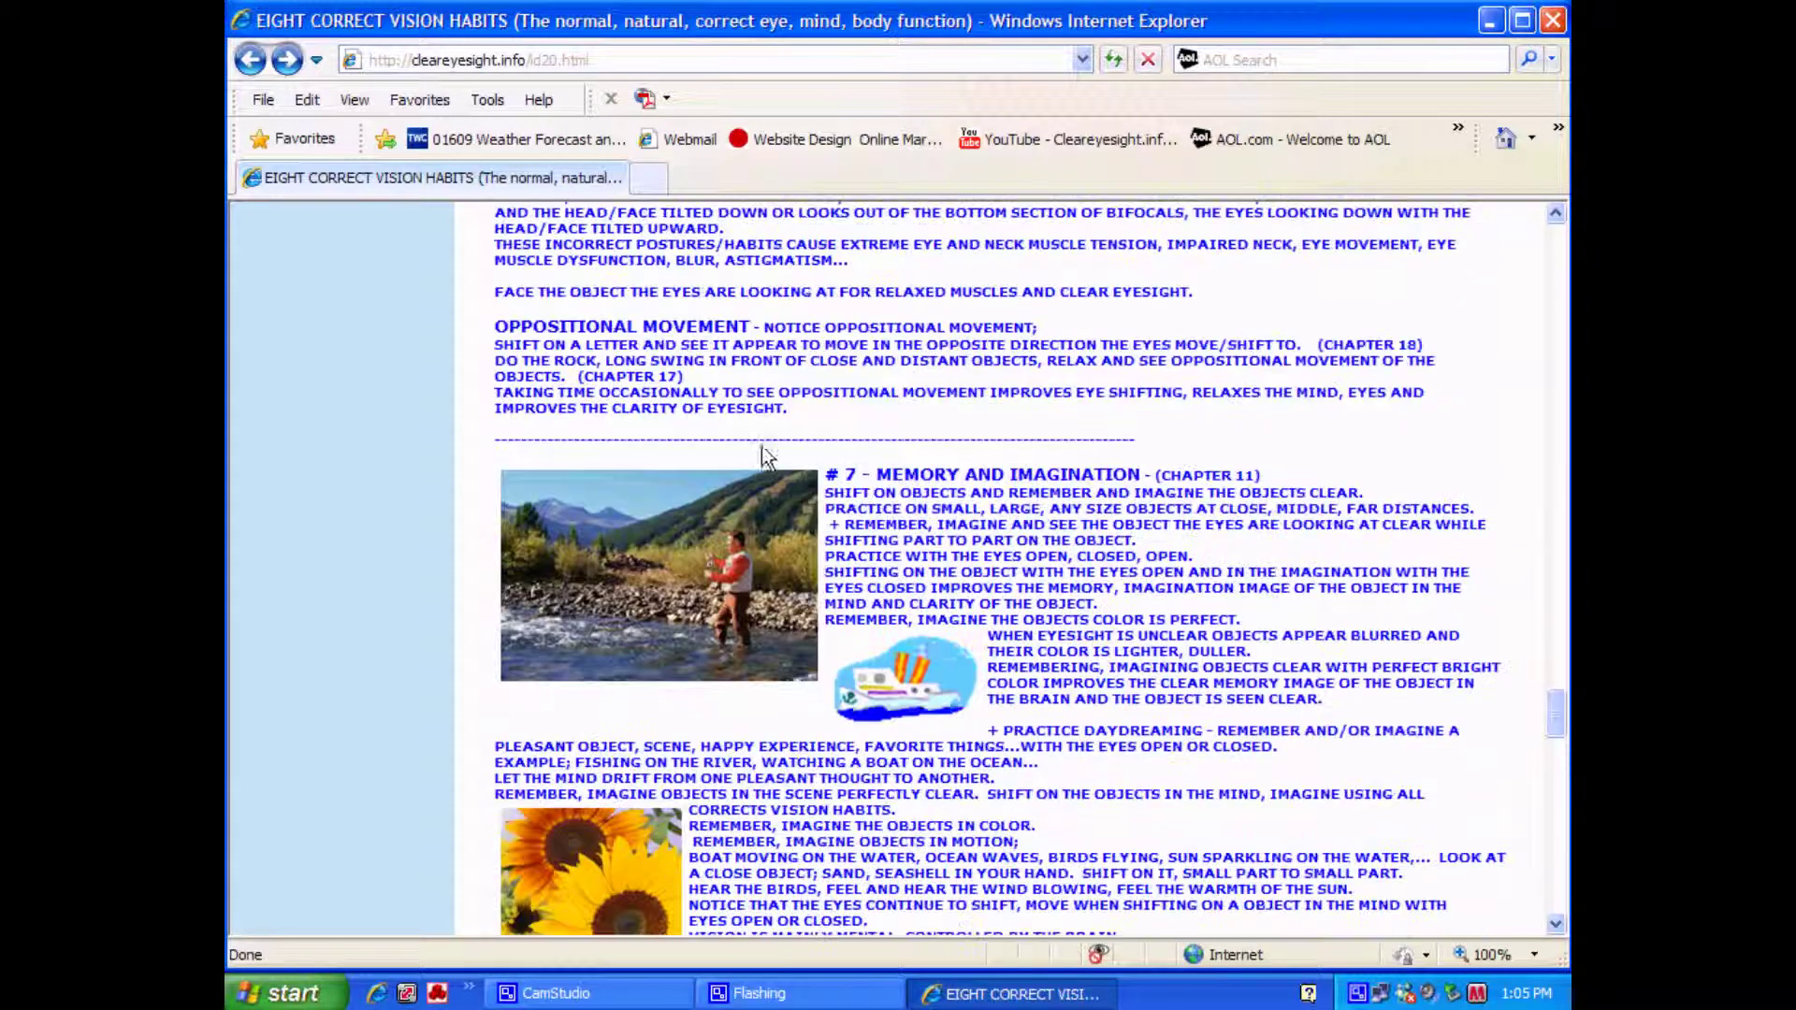
scroll(730, 427, up, 1)
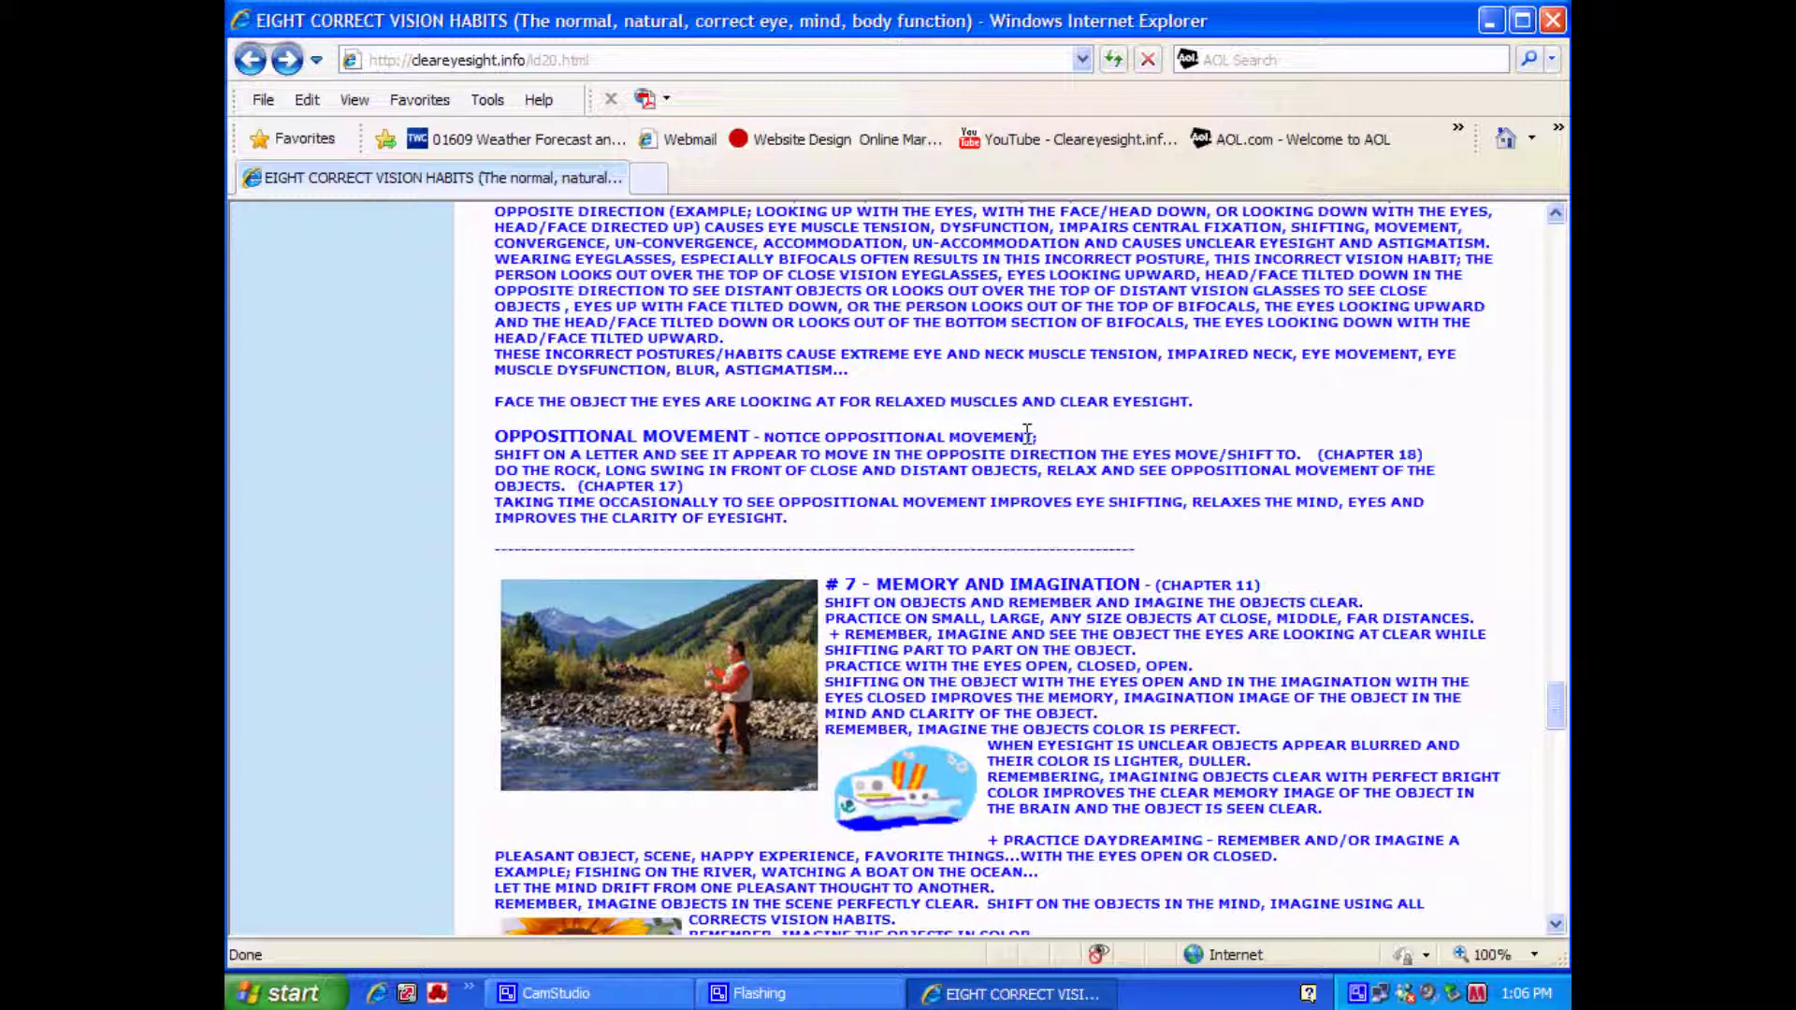
scroll(837, 707, down, 1)
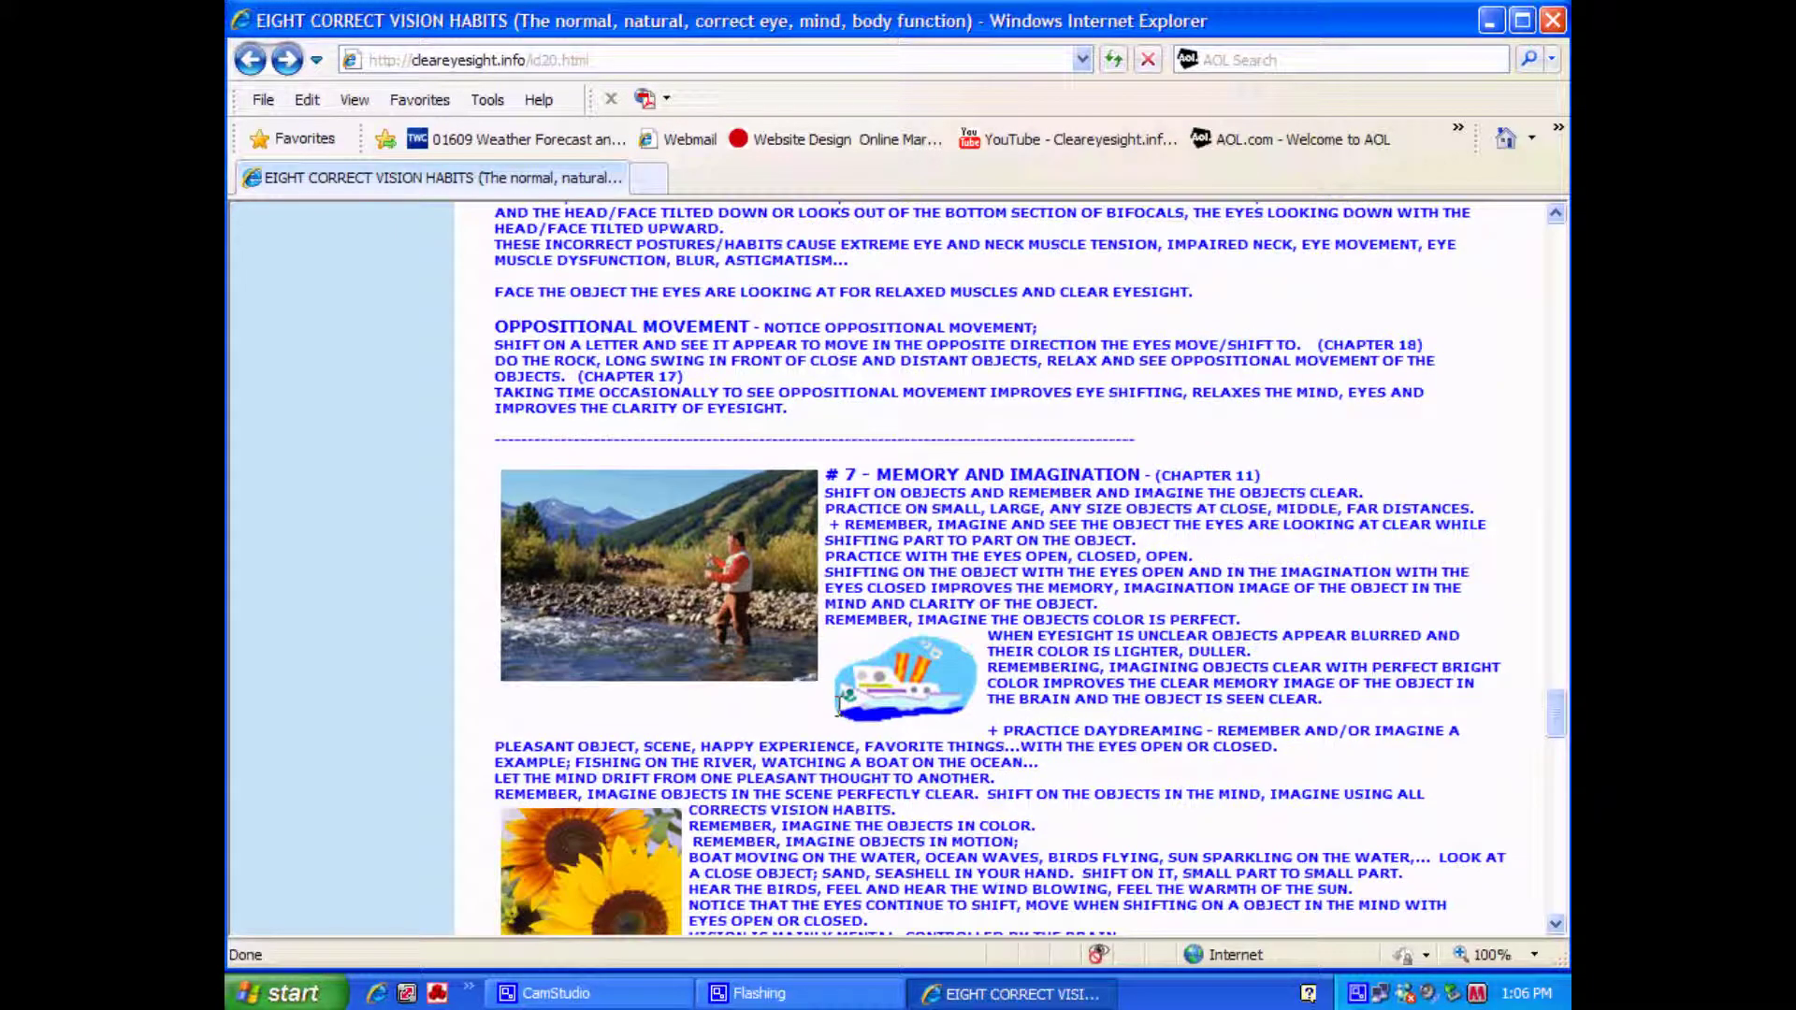
scroll(836, 707, down, 2)
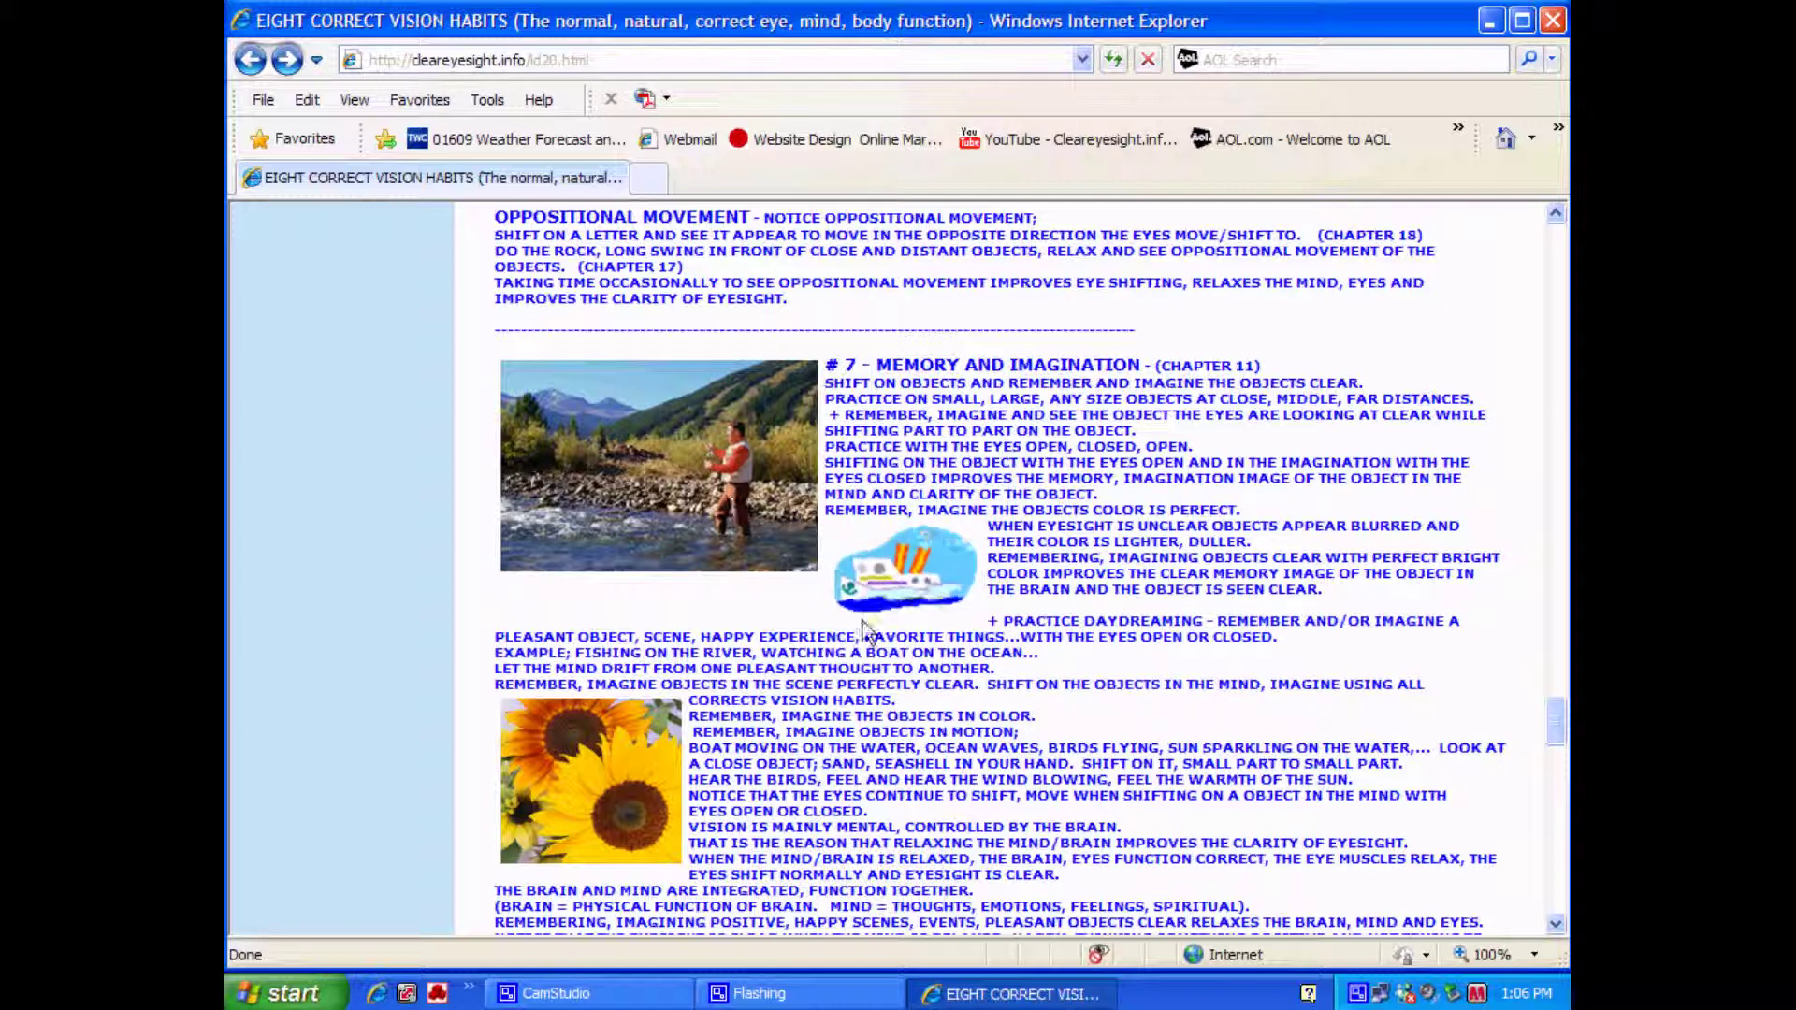
scroll(870, 628, down, 1)
scroll(871, 630, up, 1)
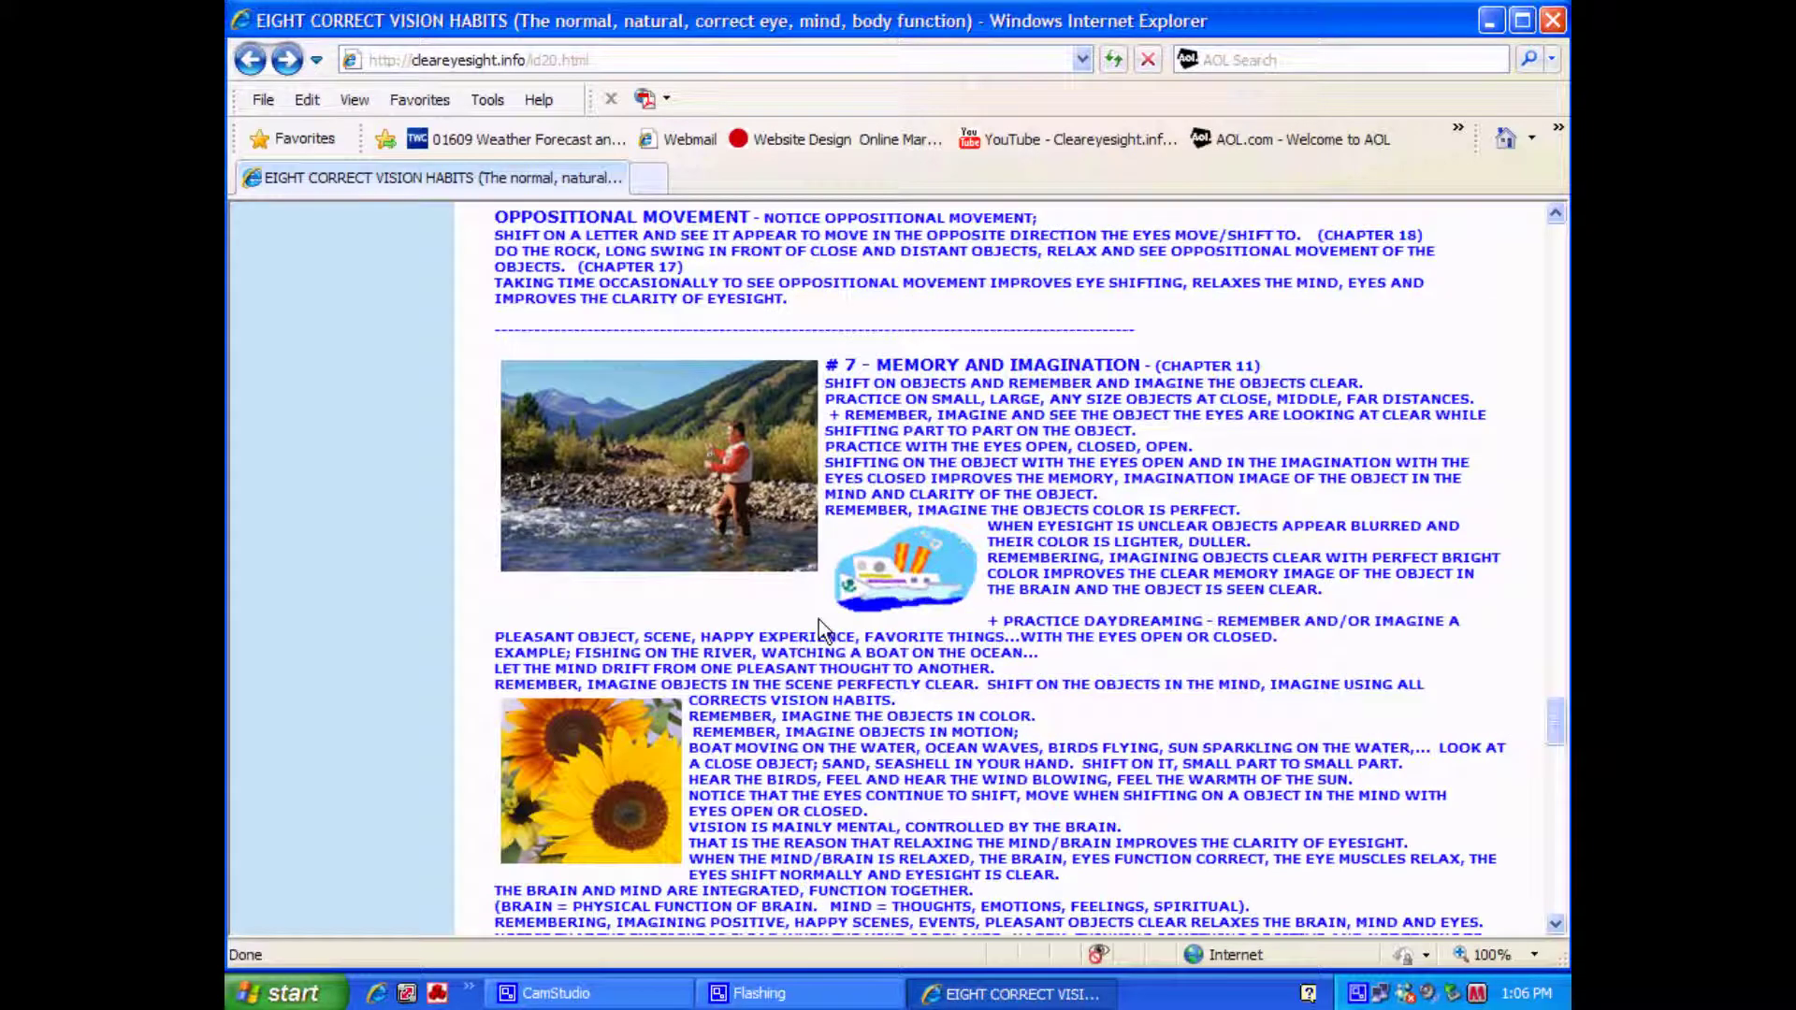
scroll(843, 630, down, 1)
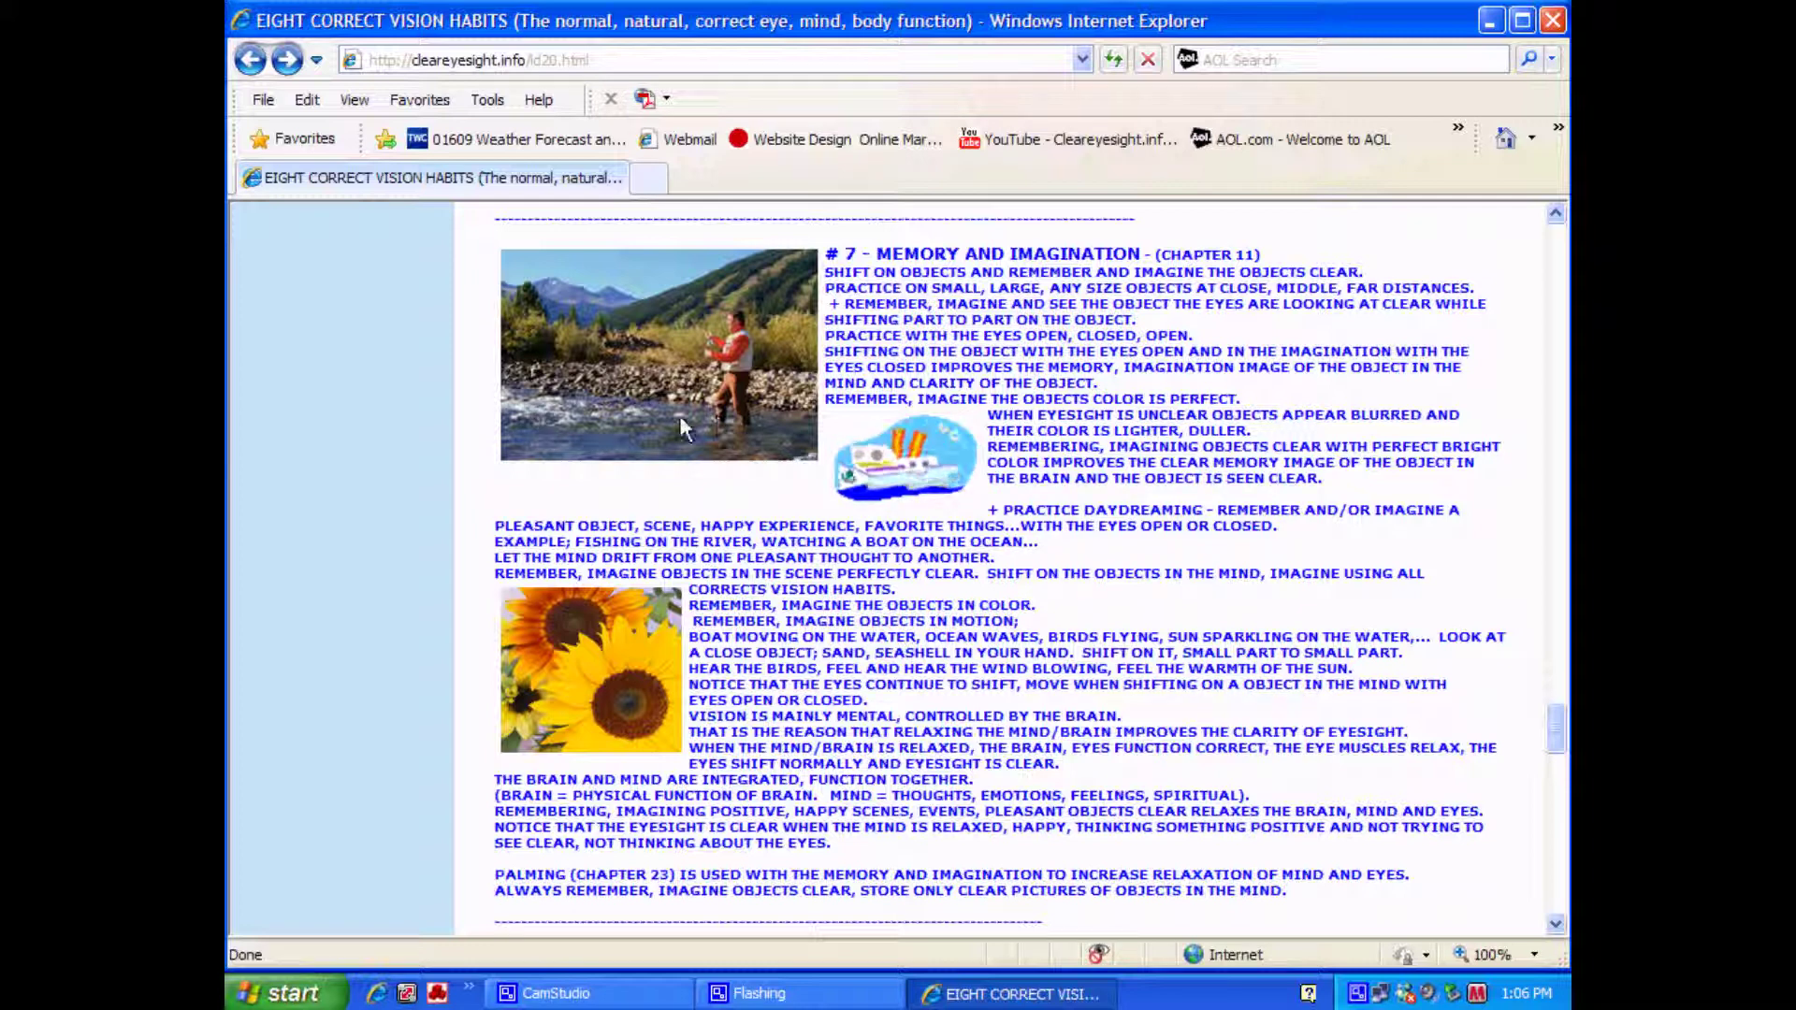
scroll(660, 414, up, 2)
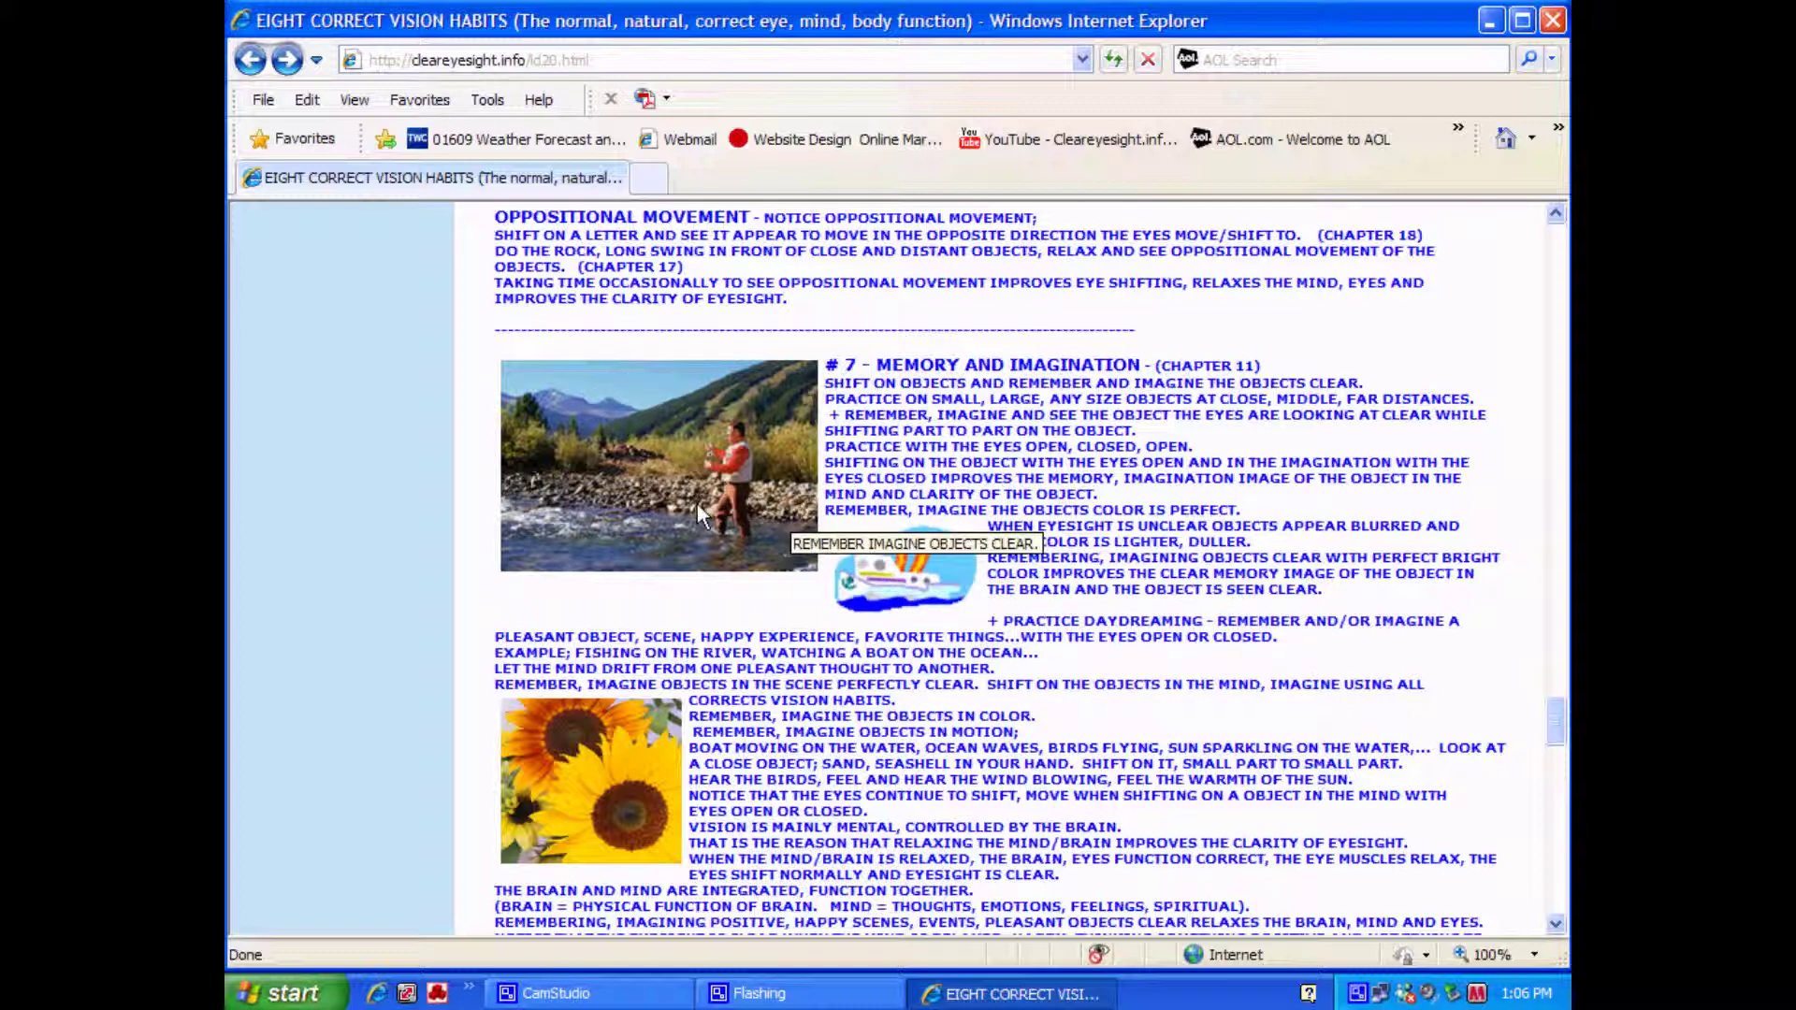
scroll(899, 576, down, 3)
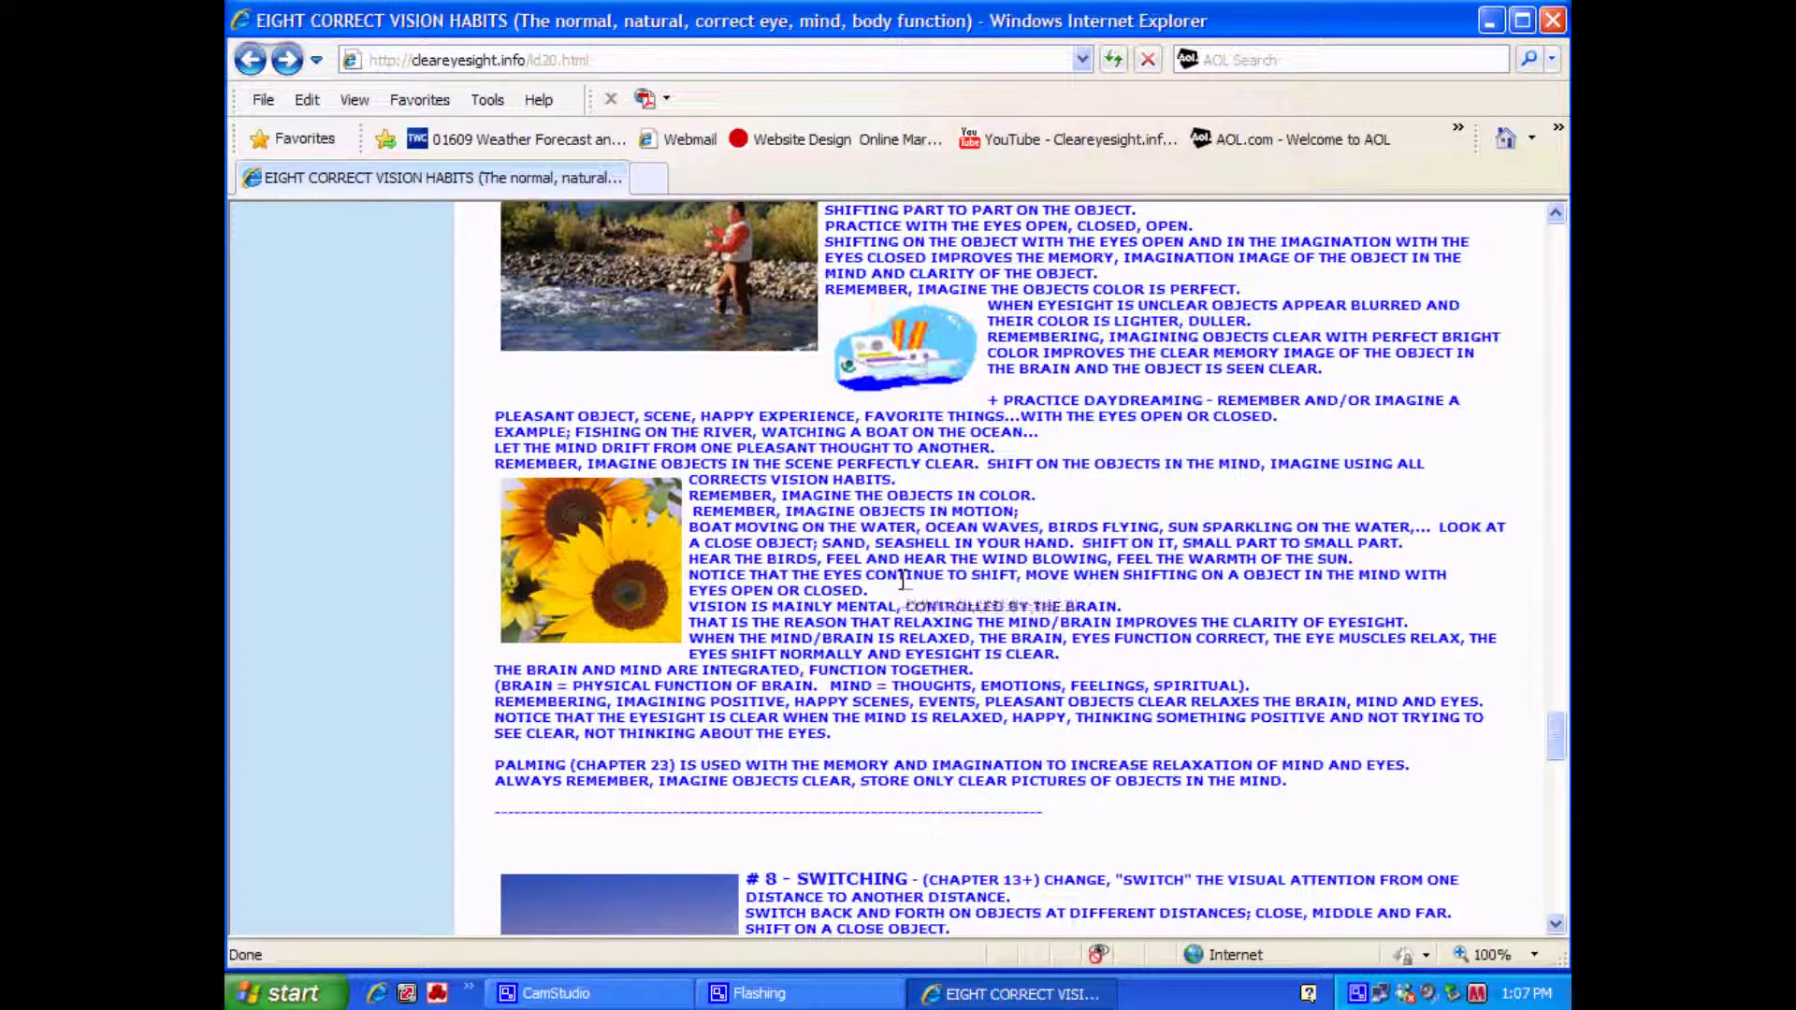
scroll(894, 569, up, 3)
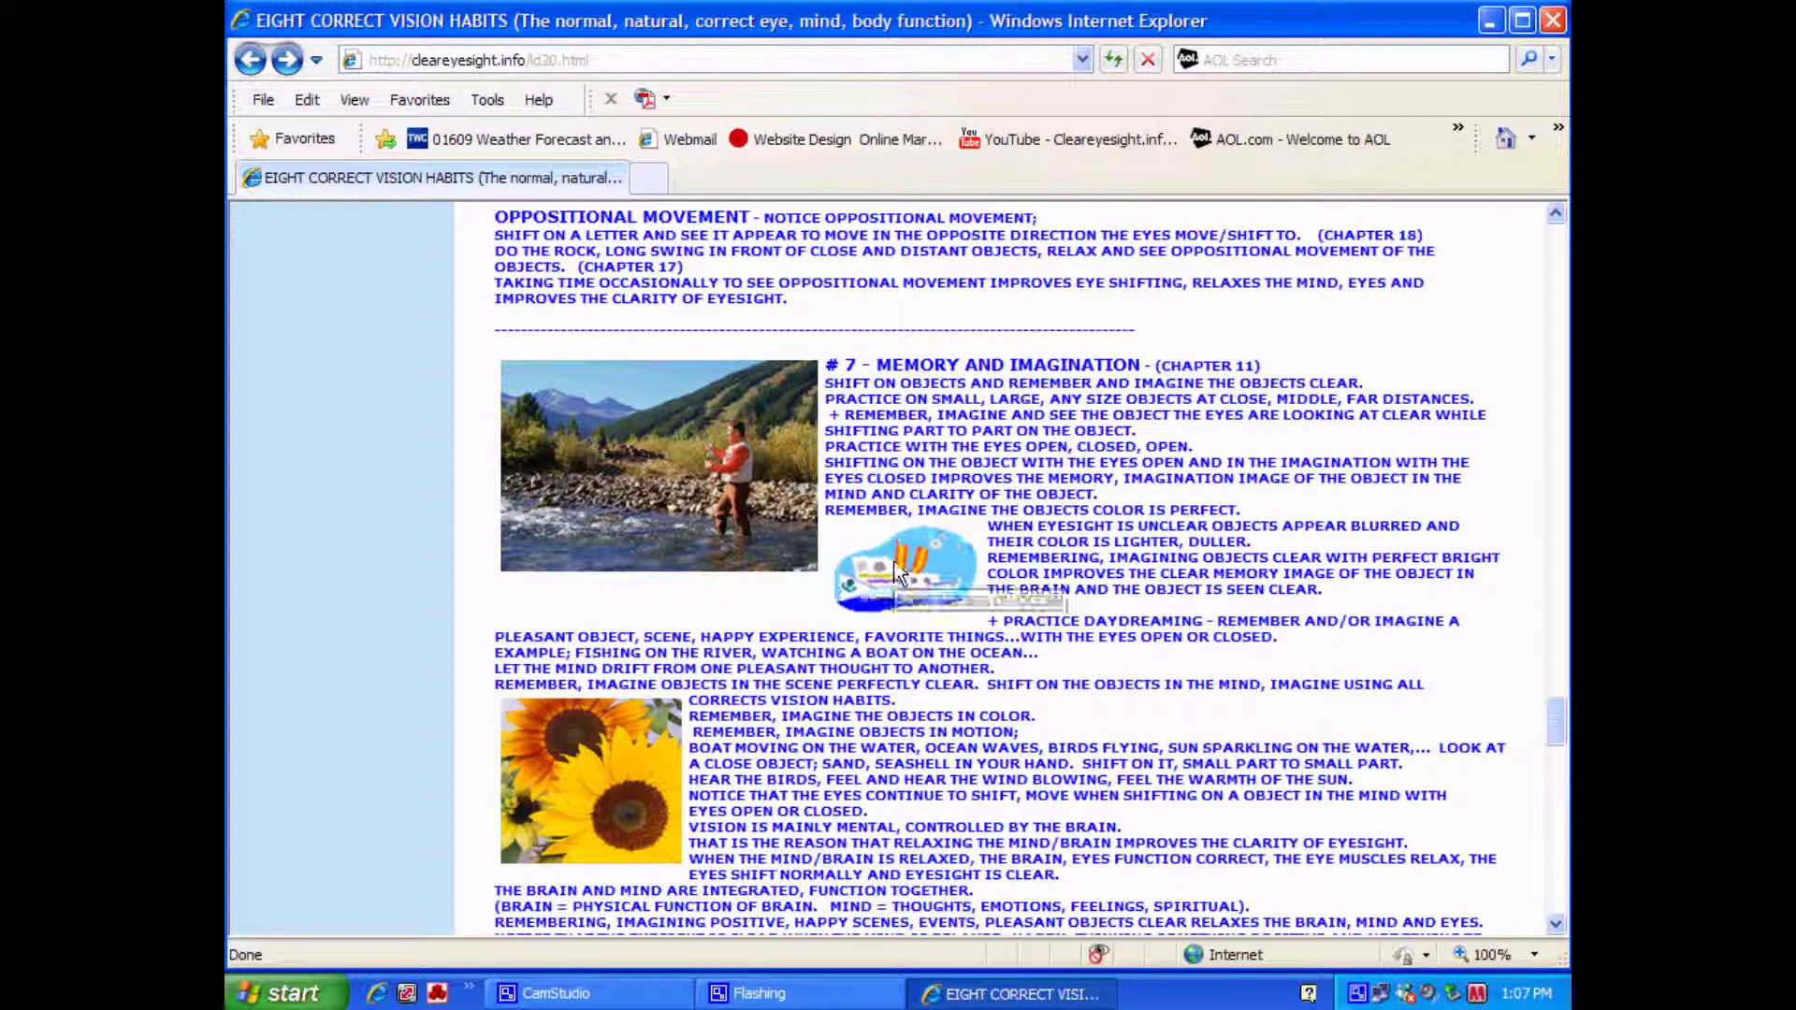
scroll(895, 570, down, 2)
scroll(896, 572, down, 2)
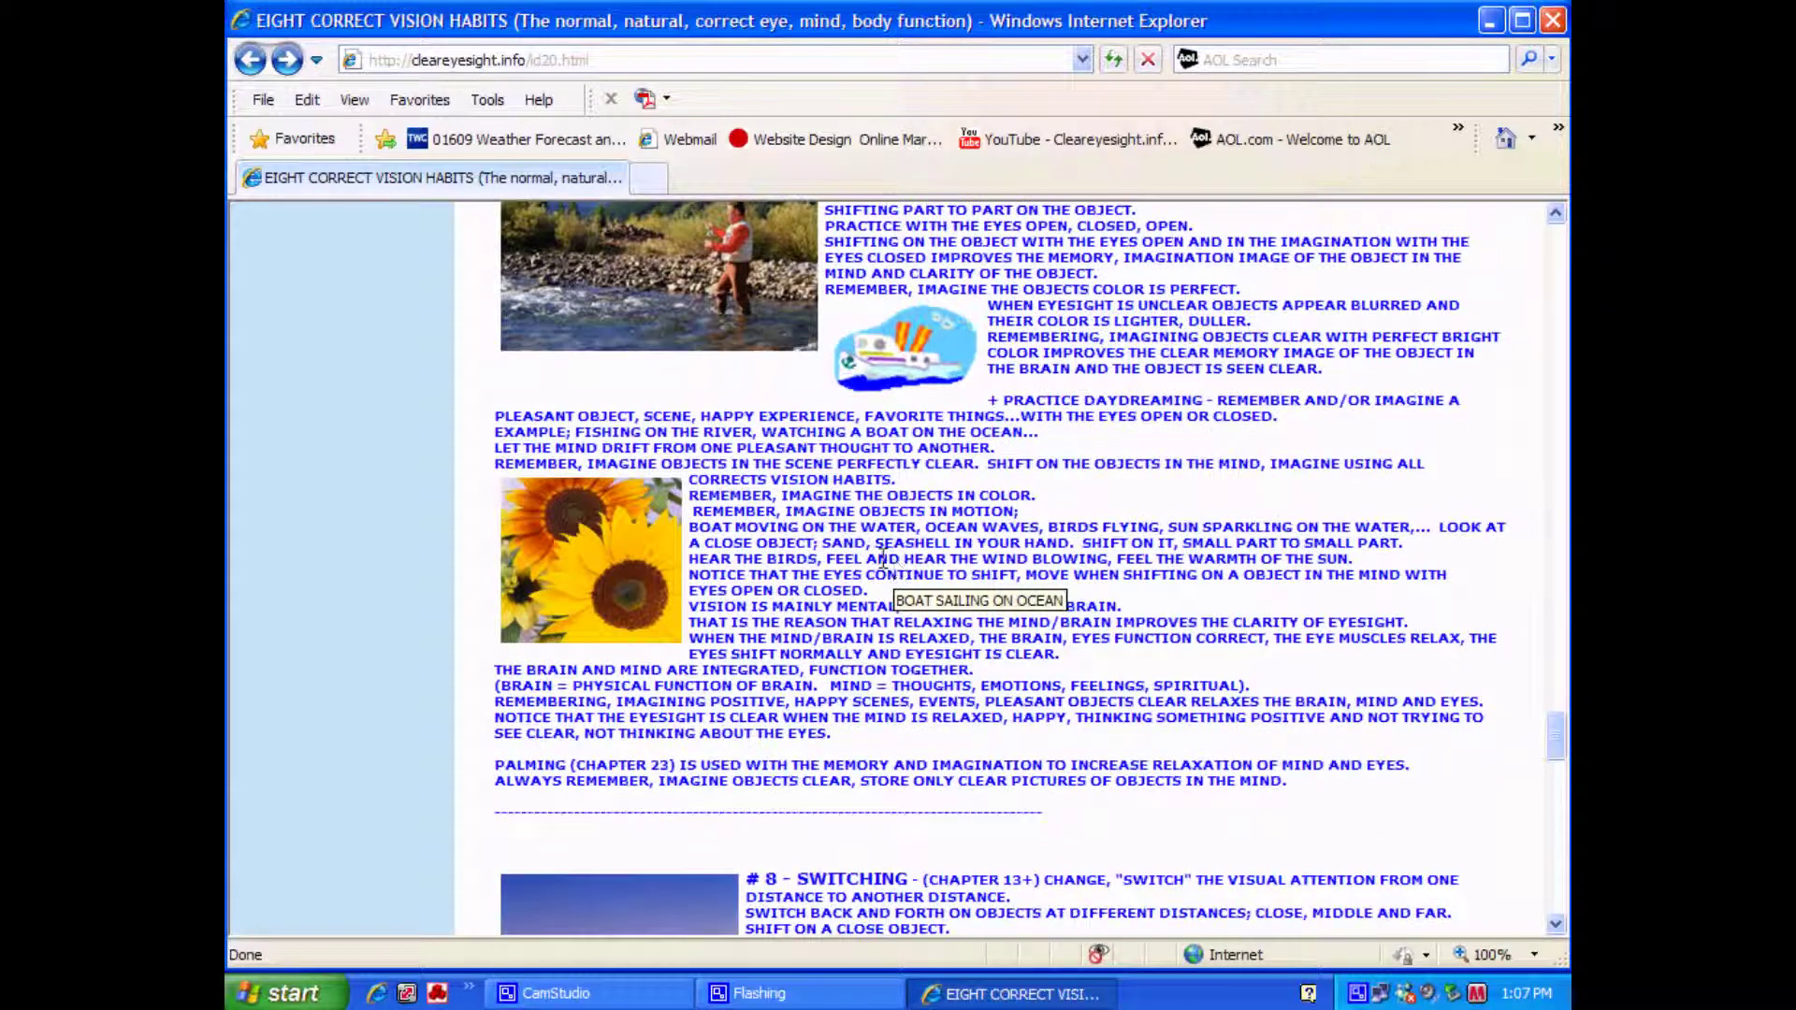
scroll(884, 559, up, 4)
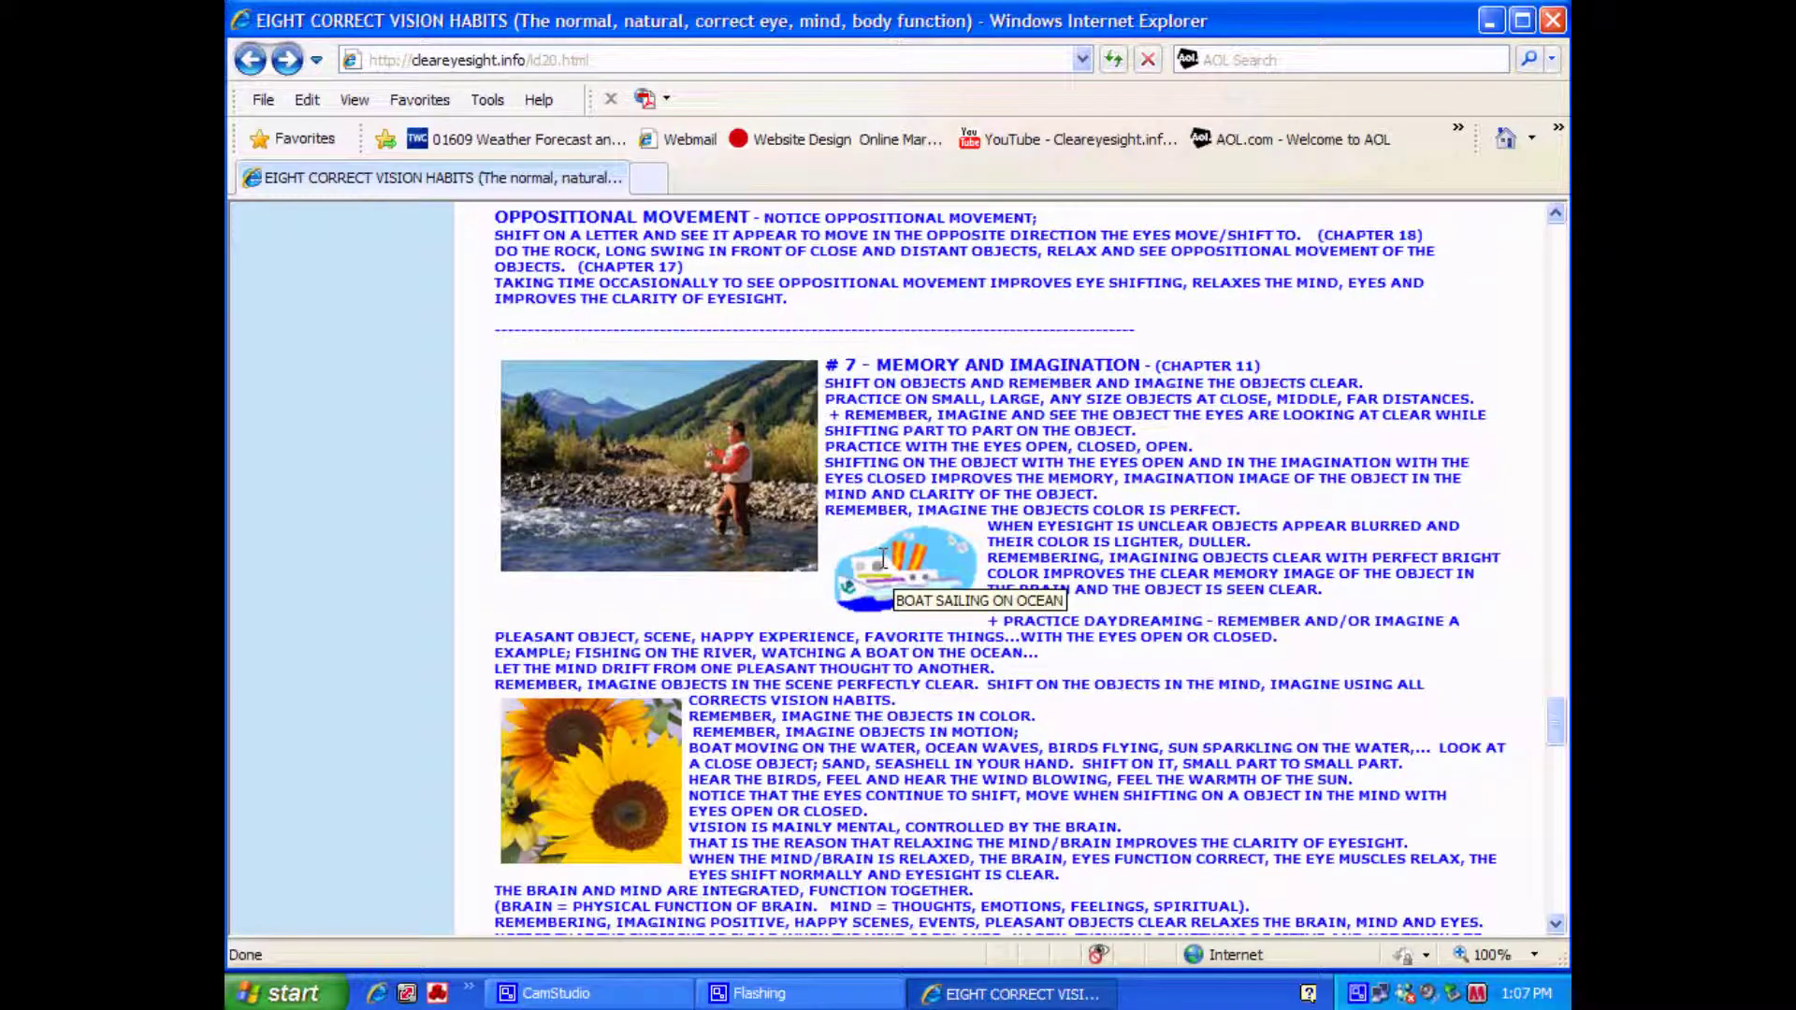
scroll(890, 568, down, 2)
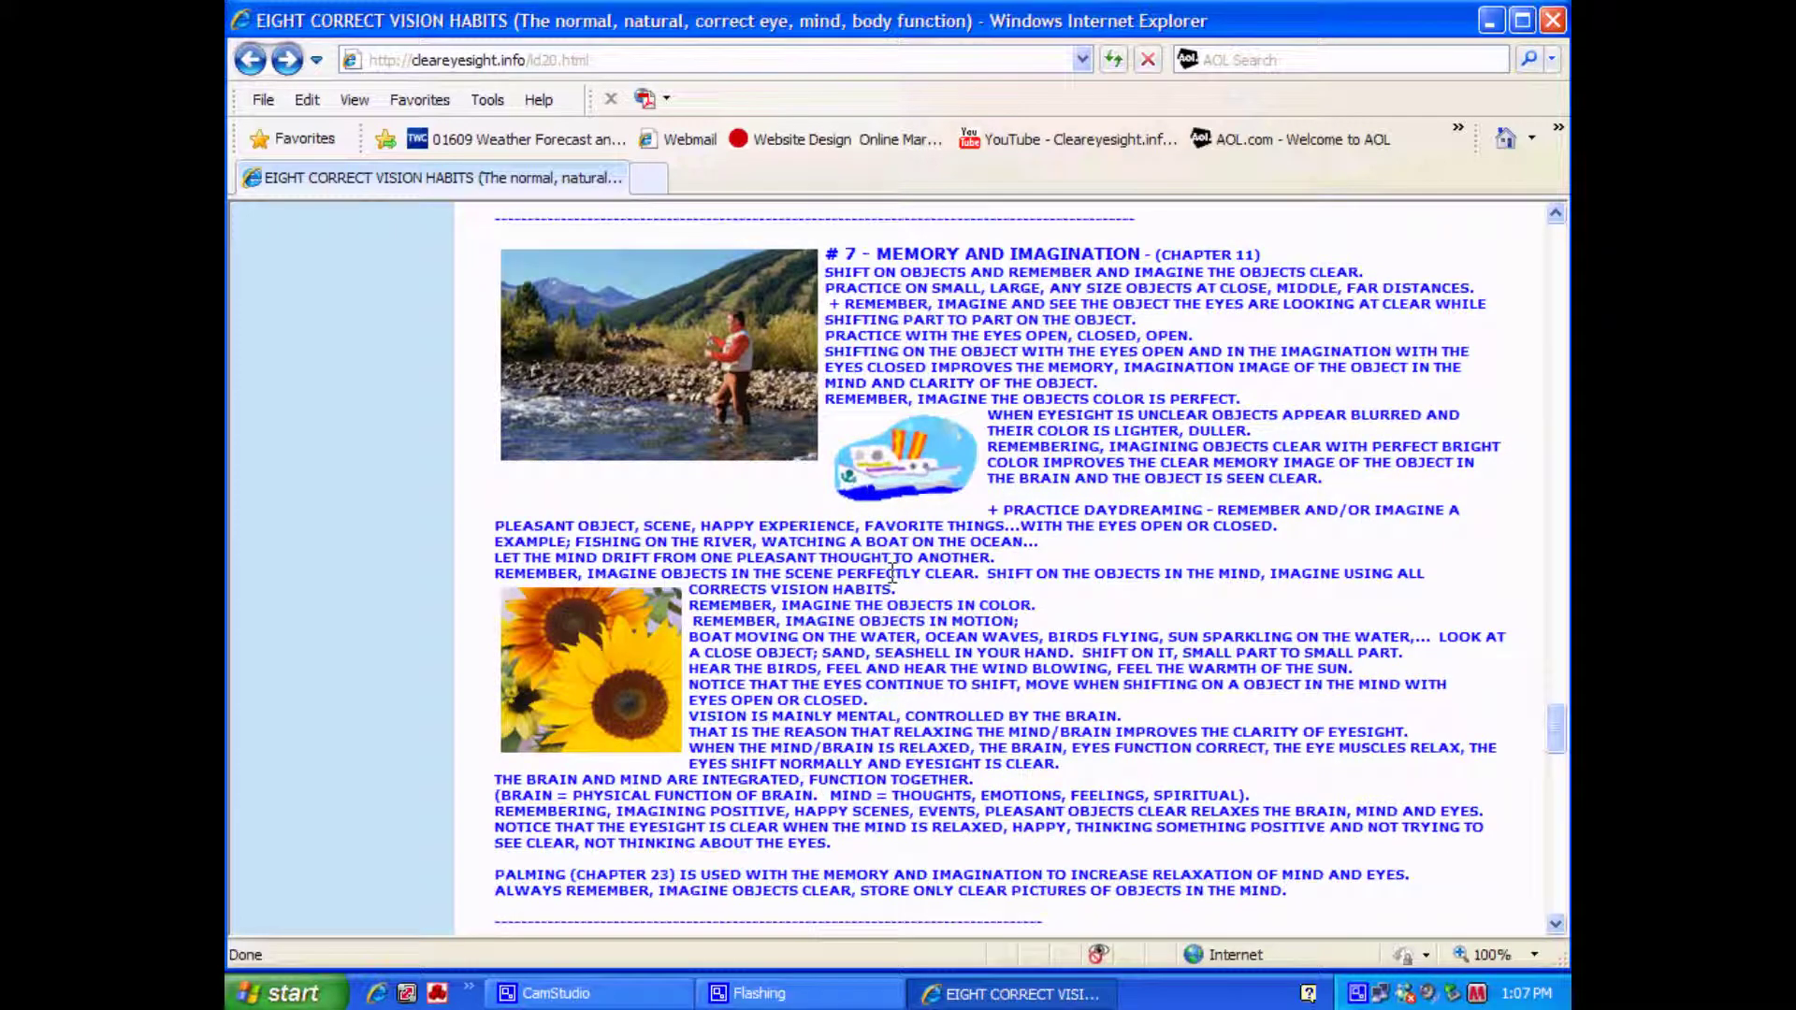
scroll(892, 573, down, 2)
scroll(611, 574, down, 2)
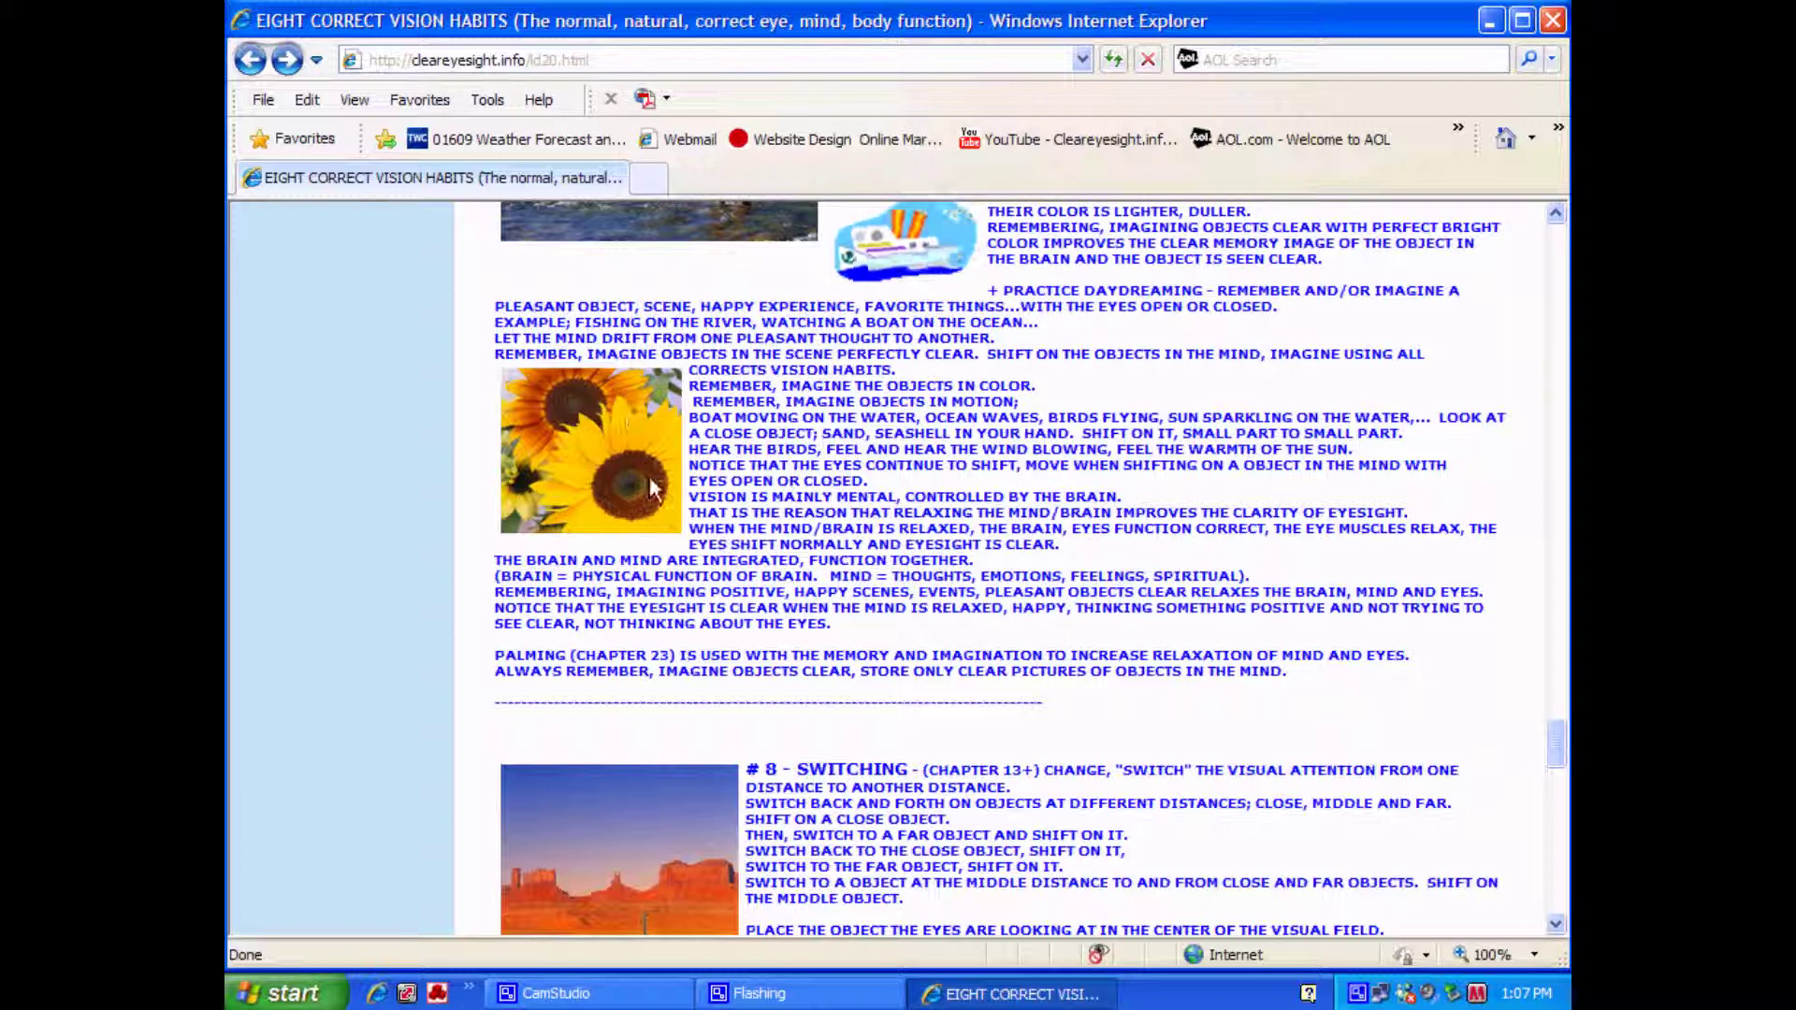
scroll(866, 559, down, 3)
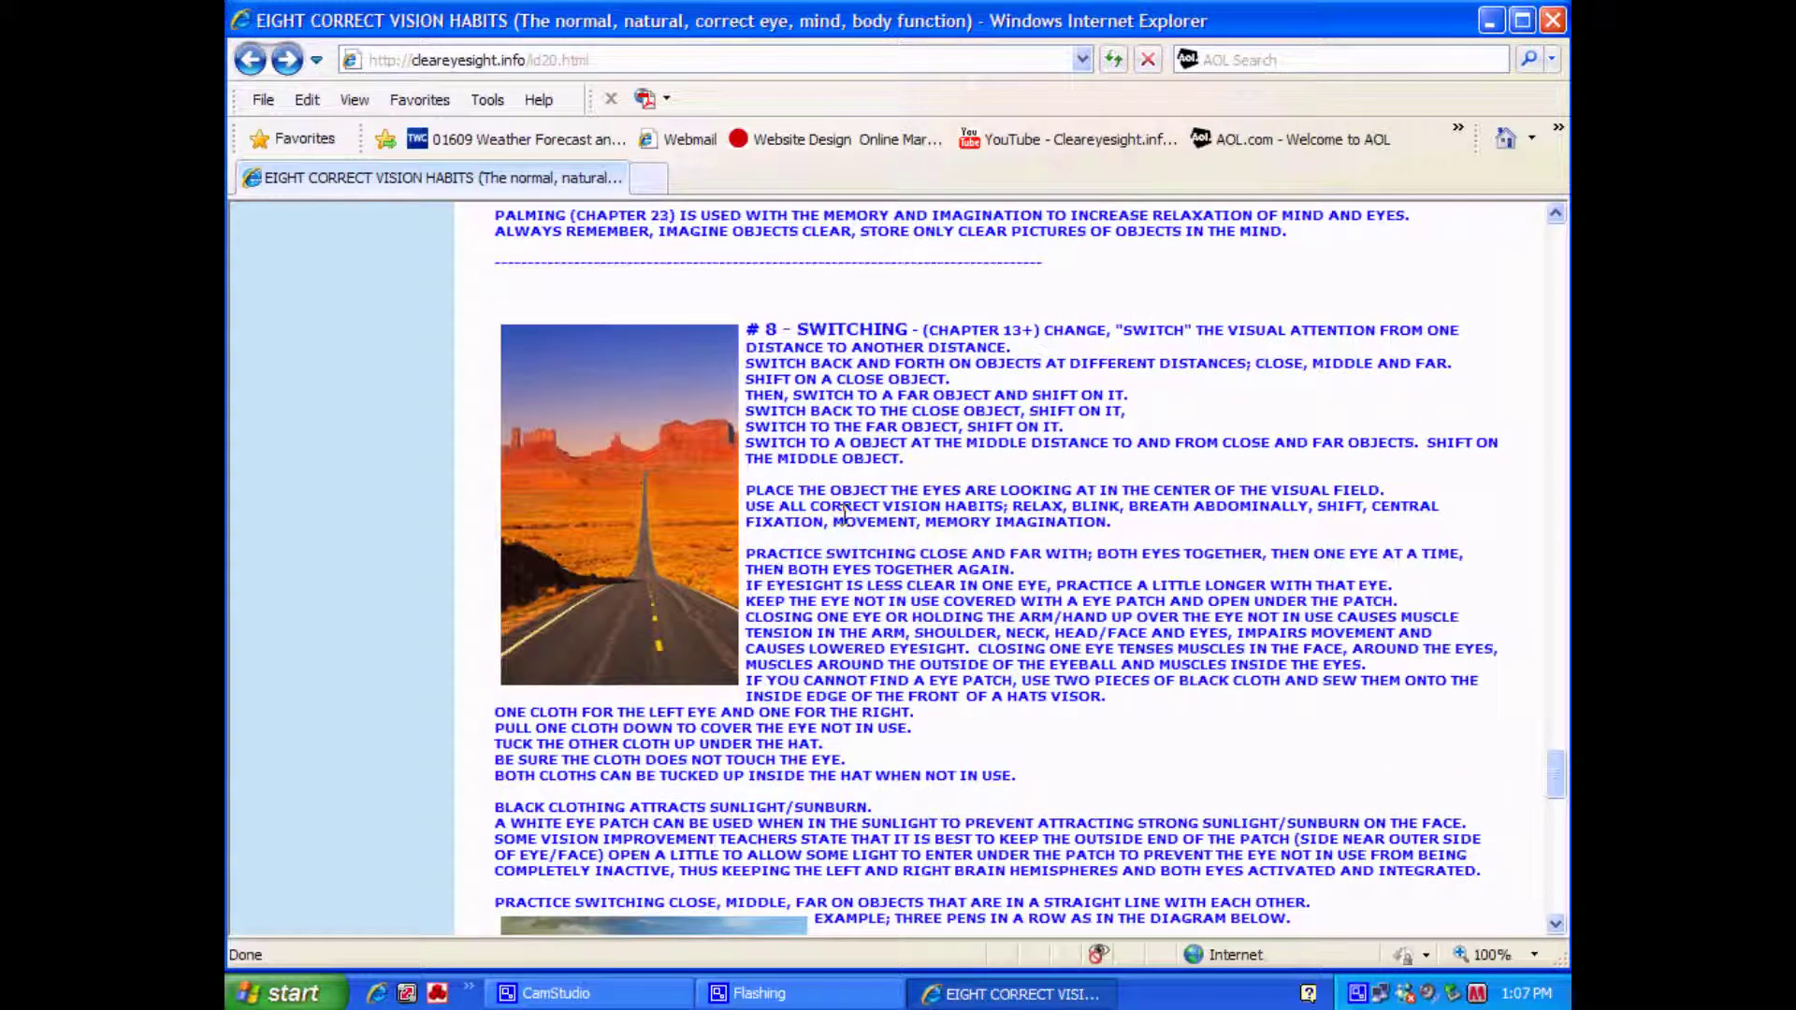
scroll(784, 446, up, 2)
scroll(803, 564, down, 1)
scroll(803, 565, down, 2)
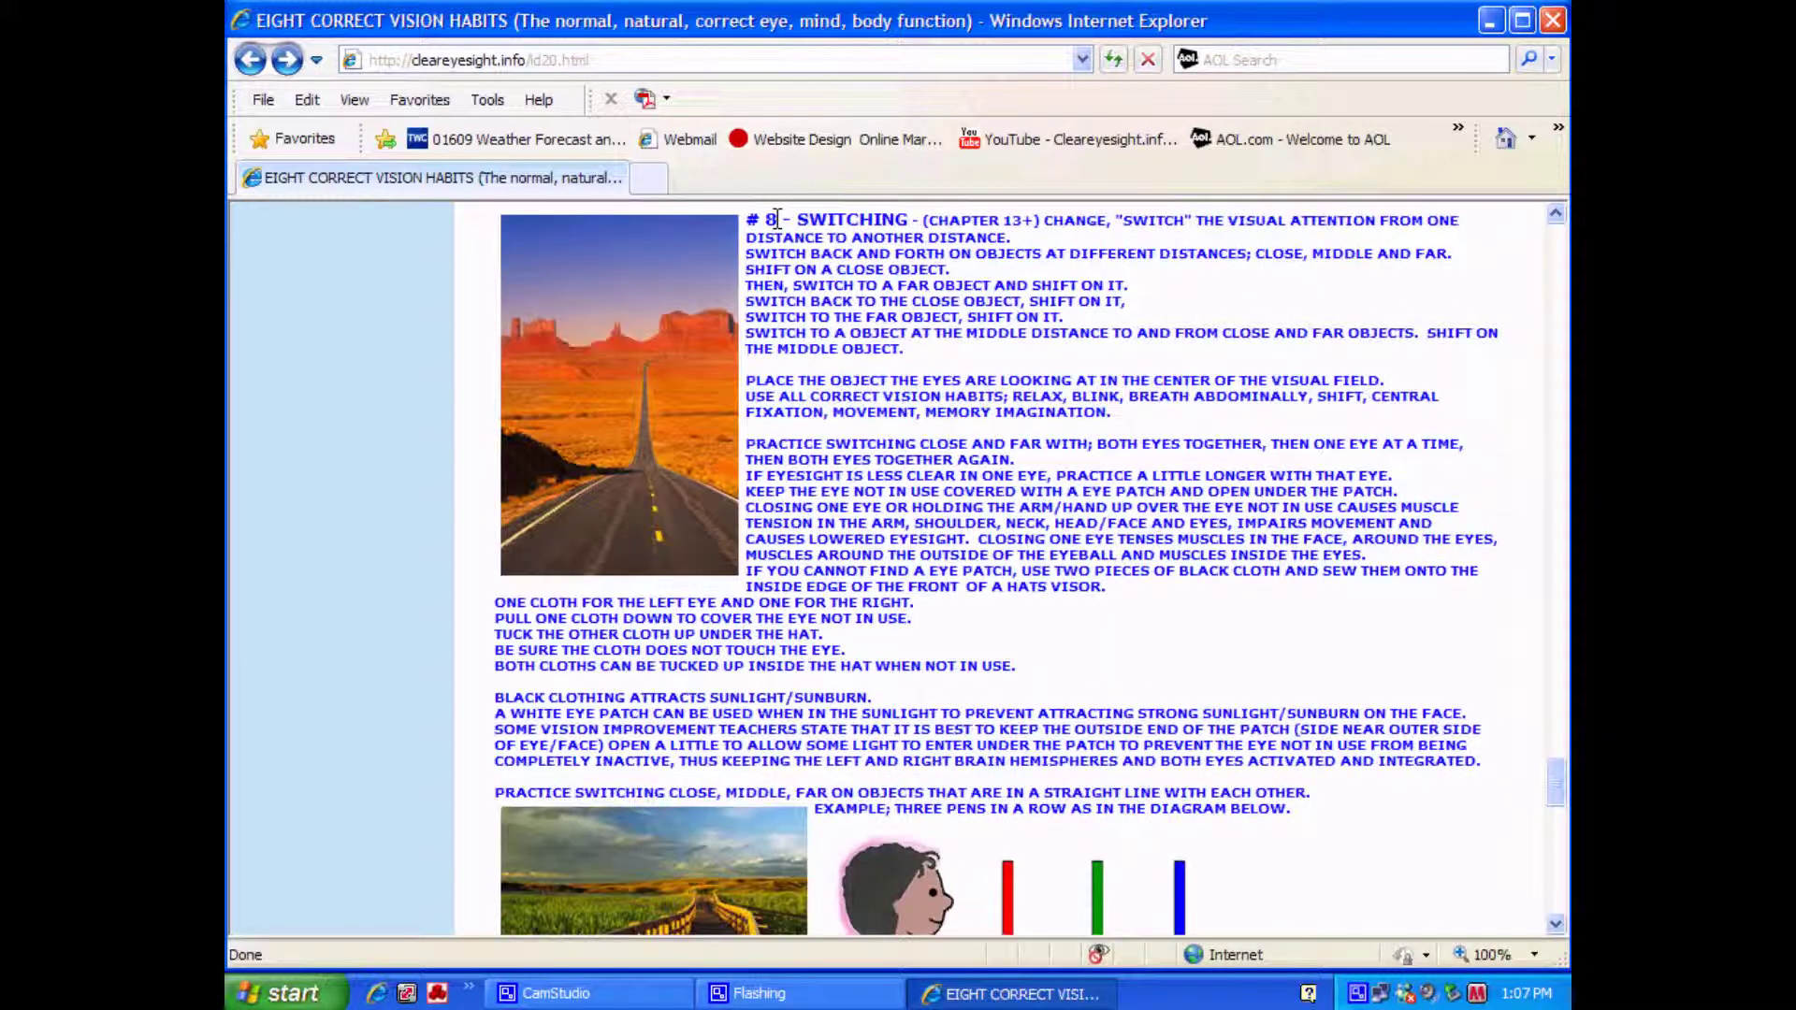
scroll(801, 464, up, 2)
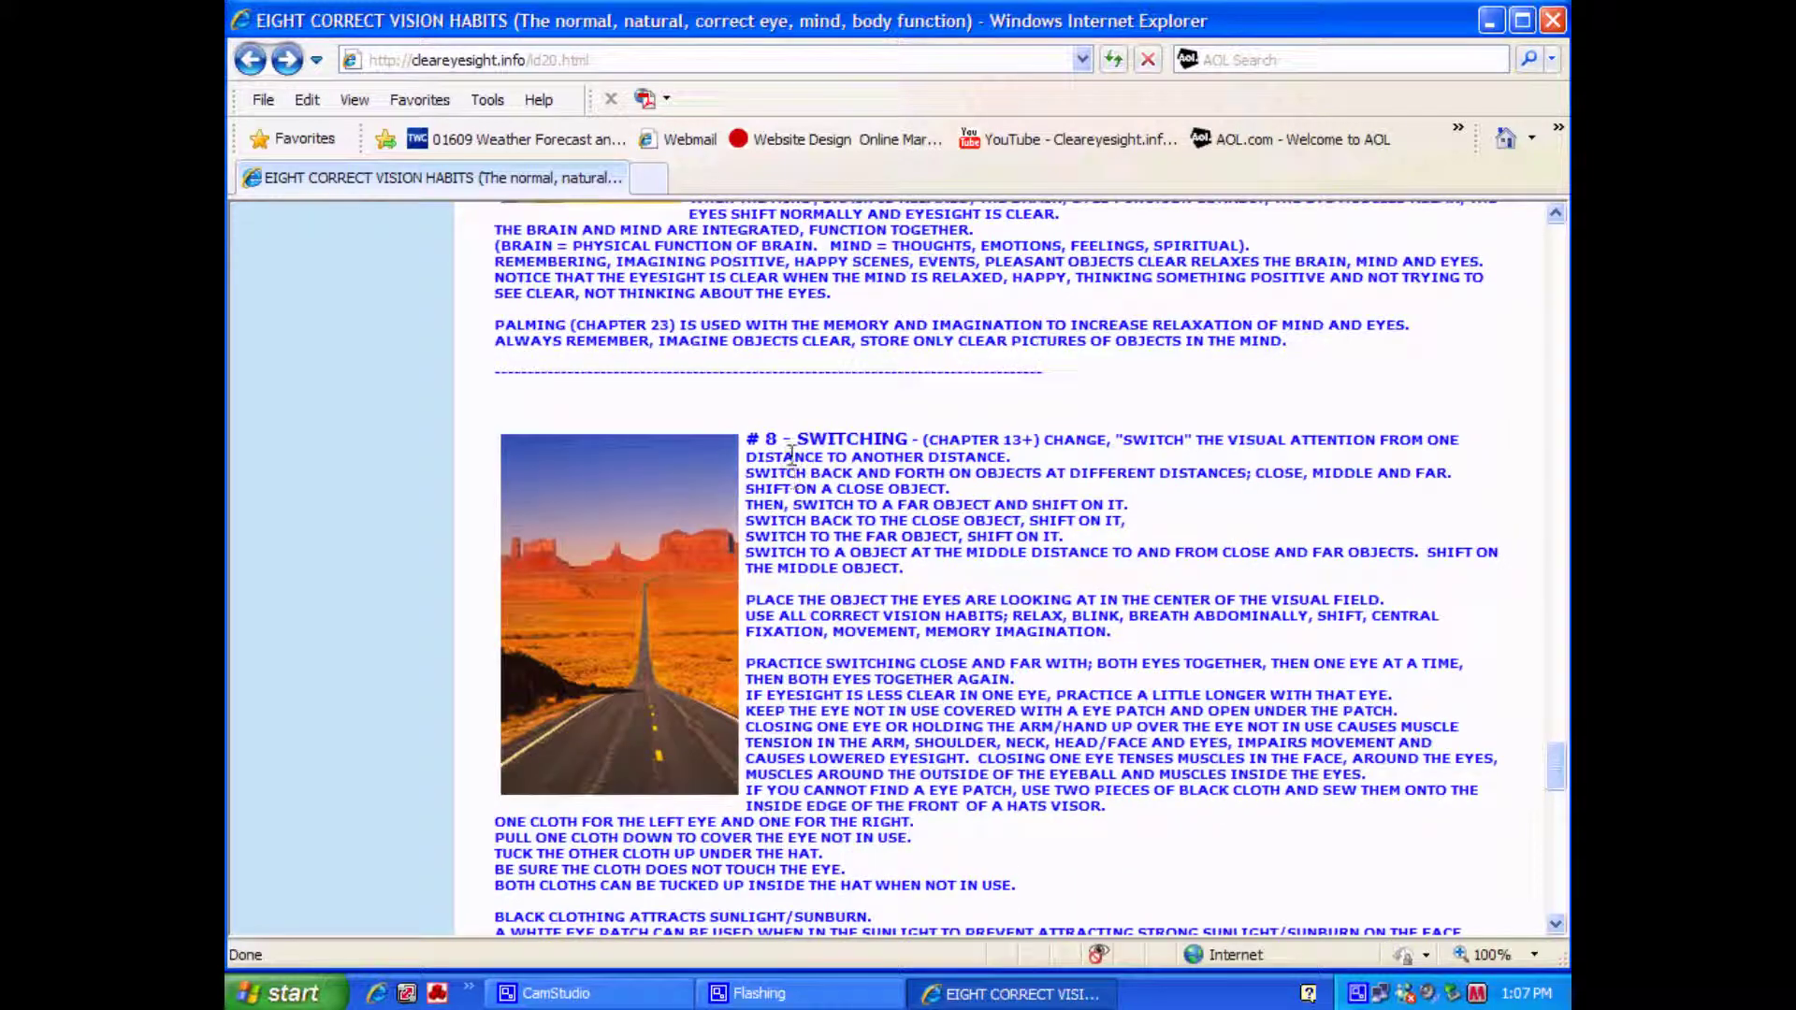
scroll(791, 456, down, 3)
scroll(628, 589, up, 2)
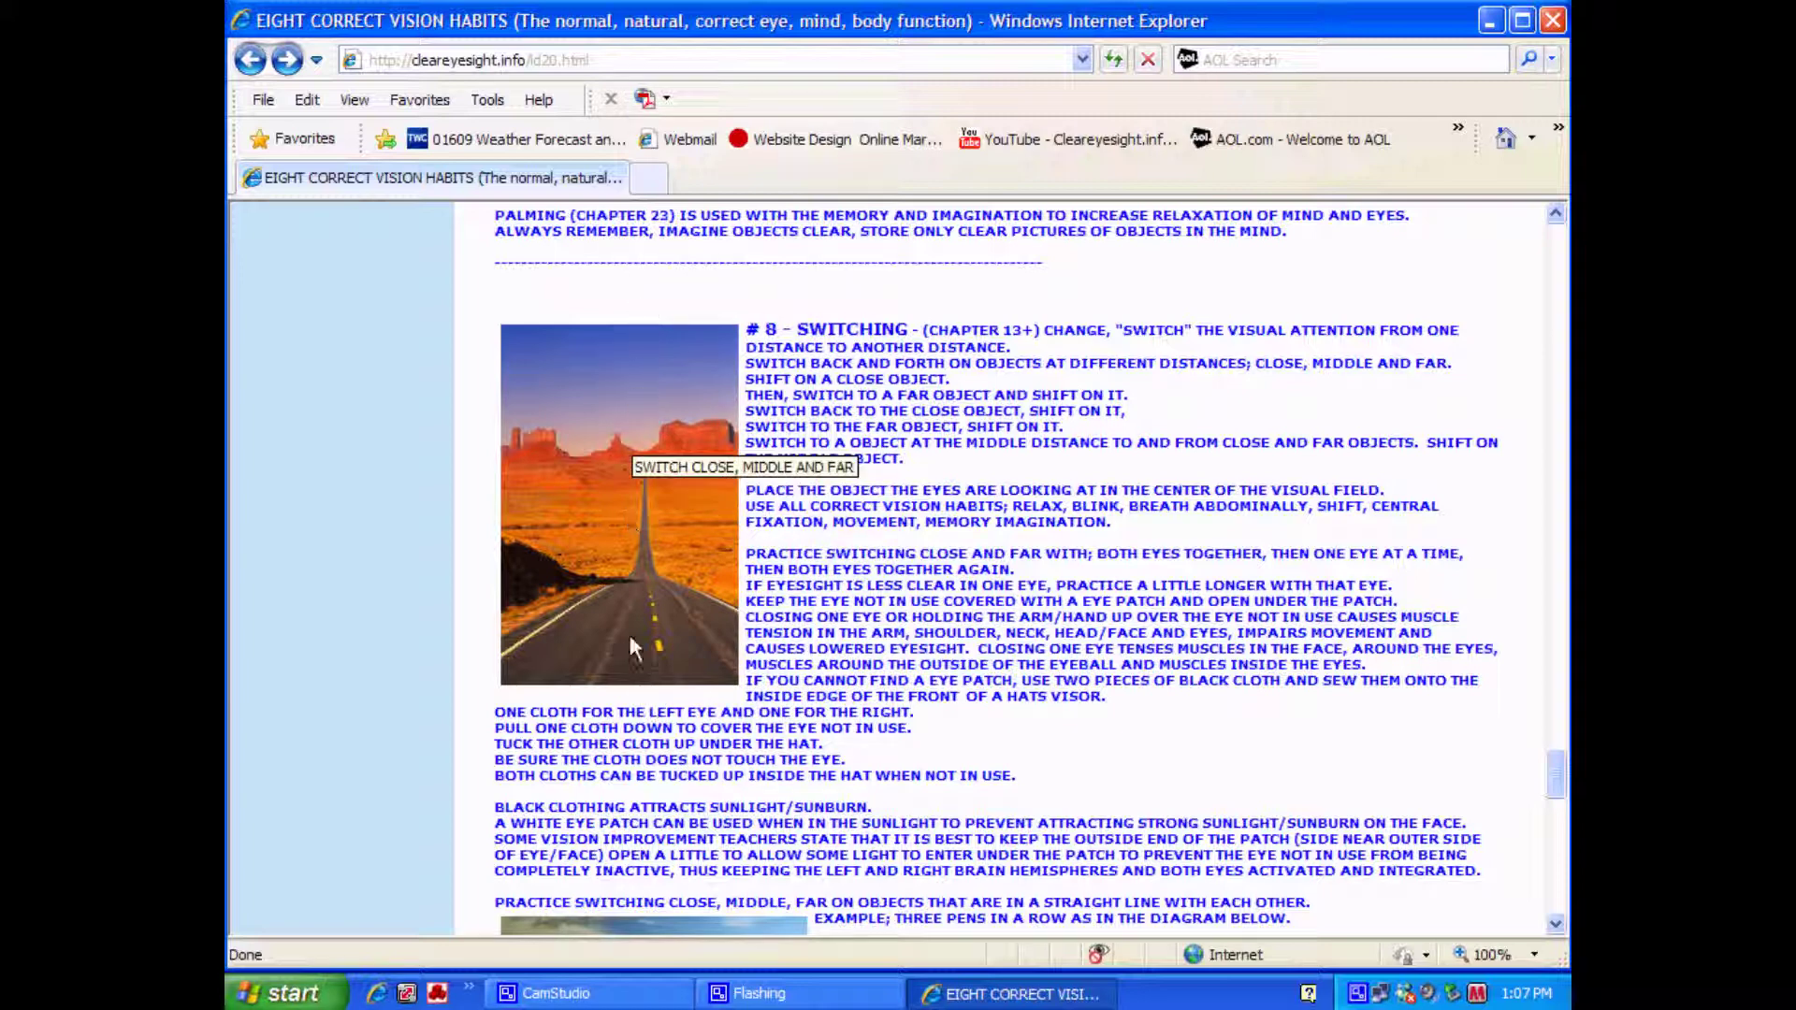
scroll(639, 630, down, 5)
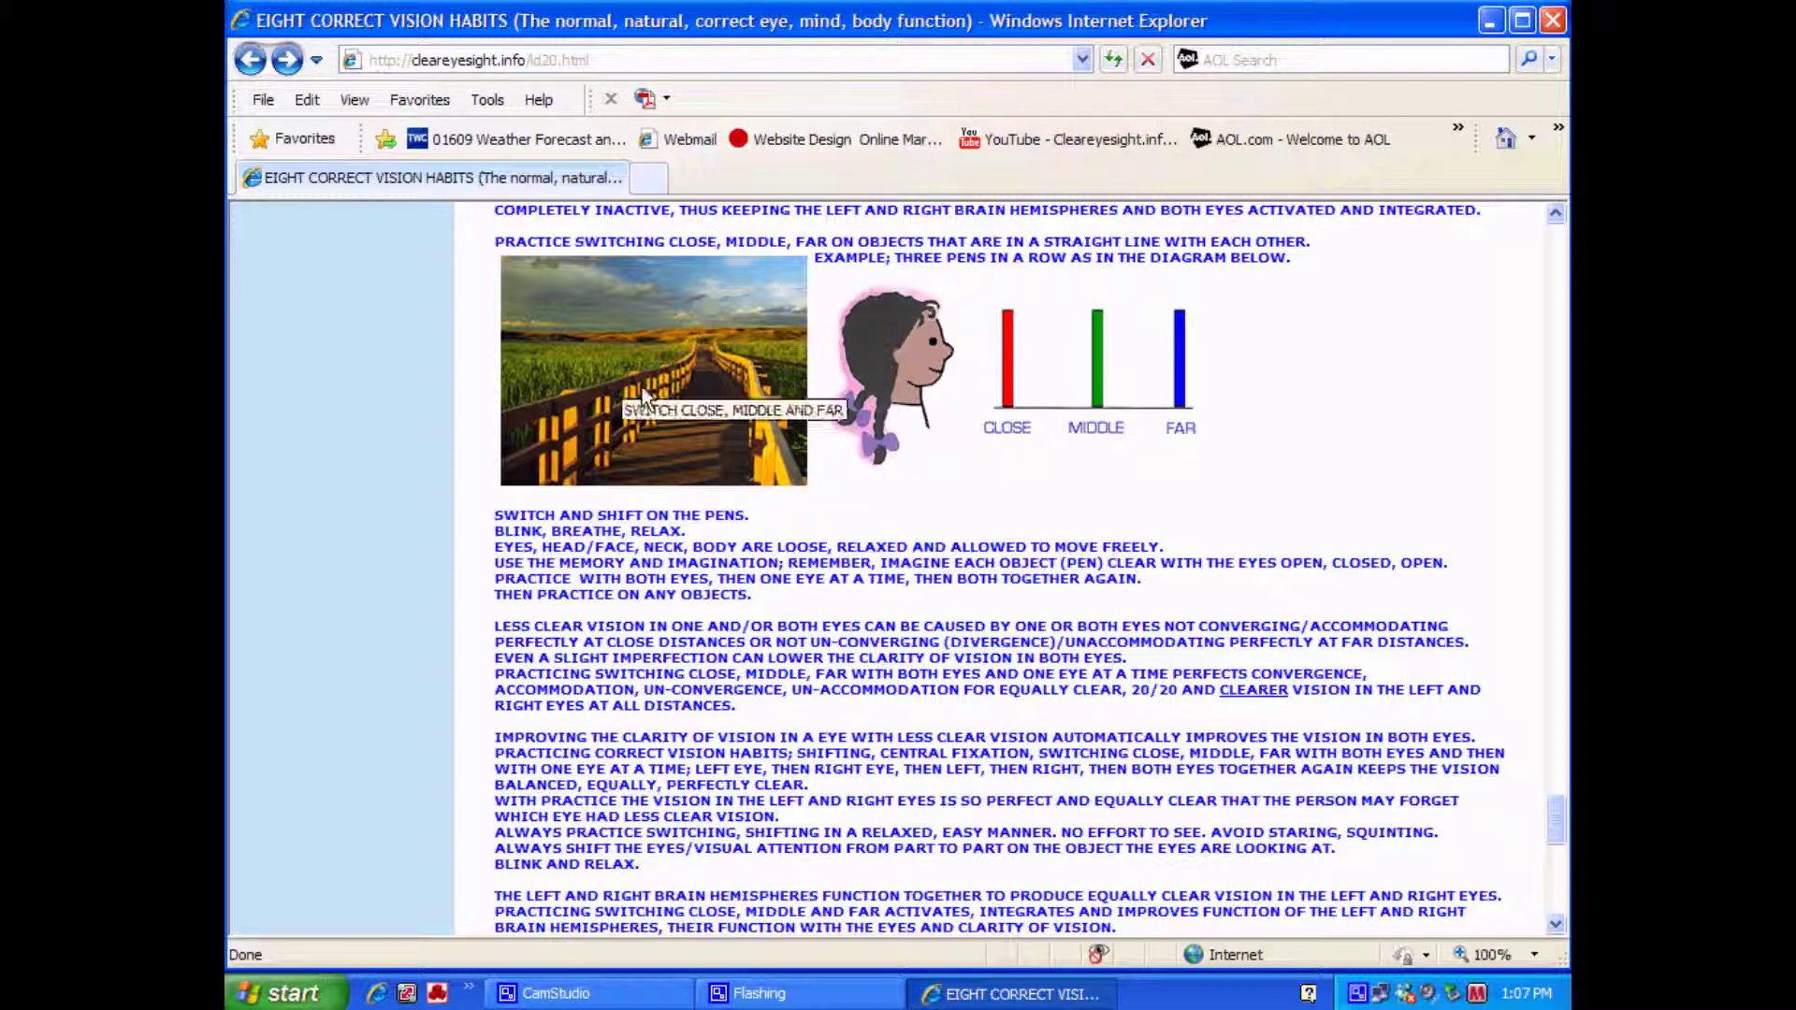
scroll(927, 536, up, 3)
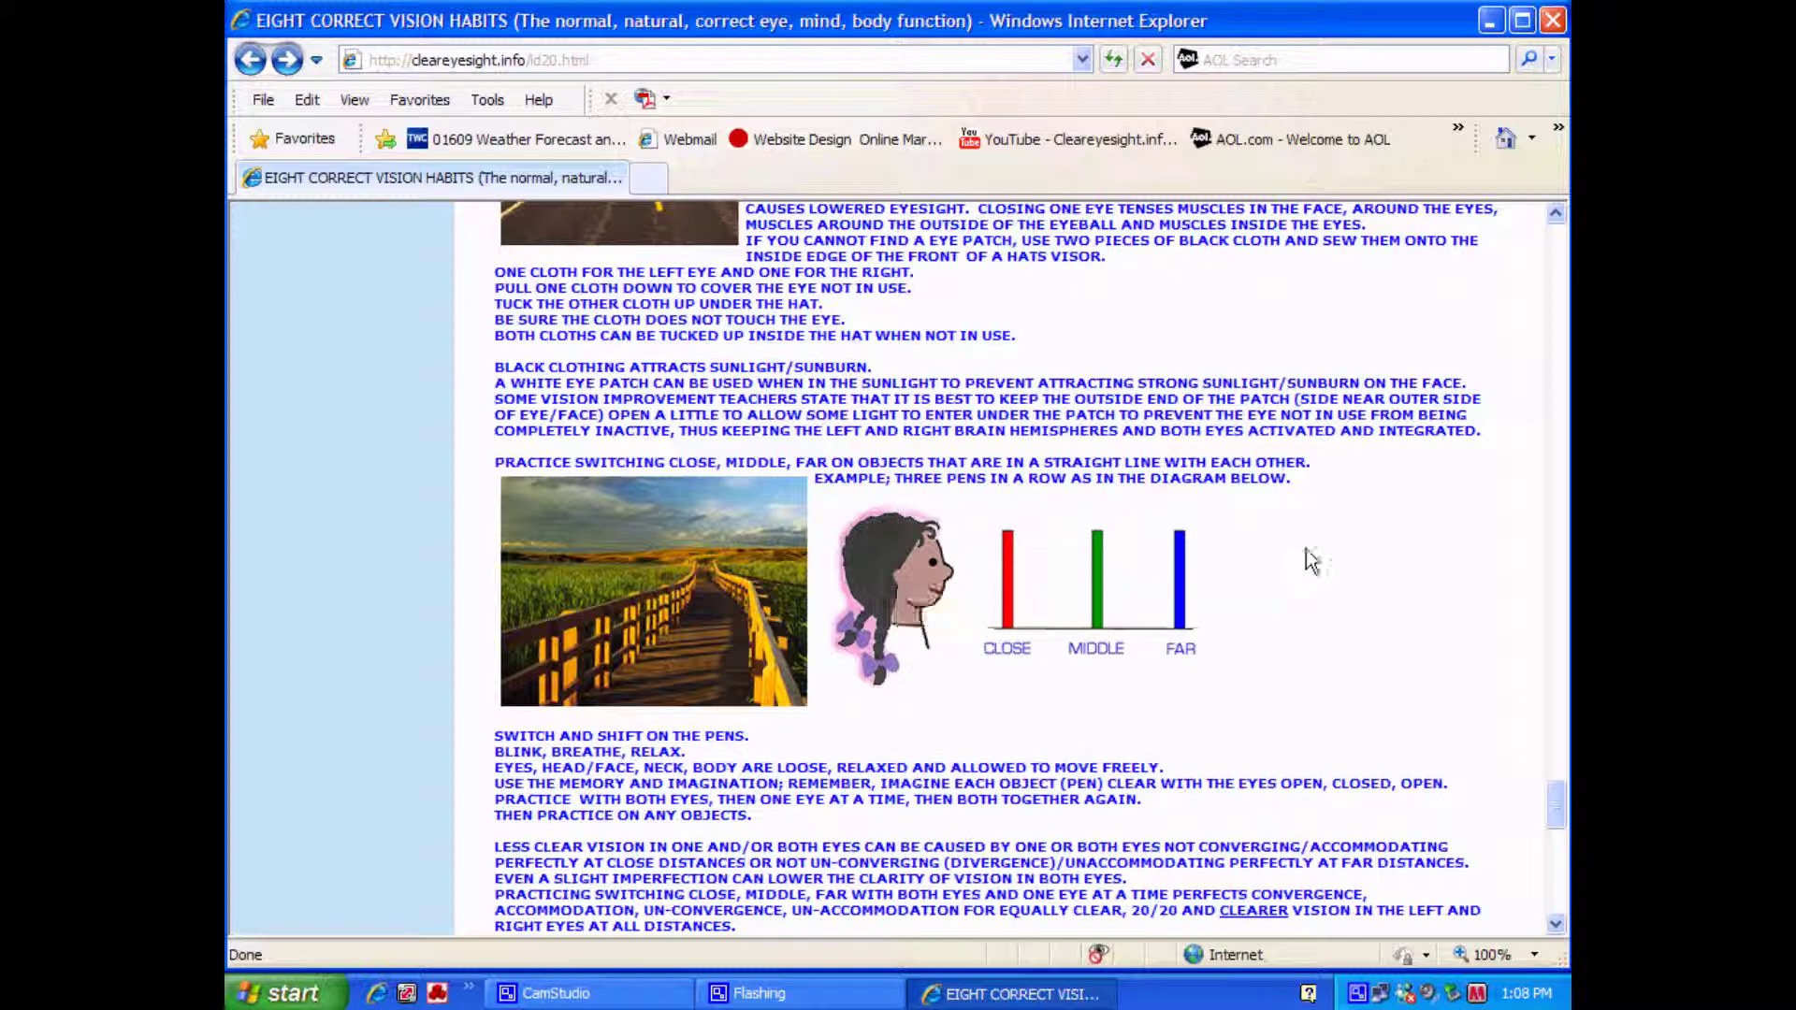
scroll(1279, 580, down, 2)
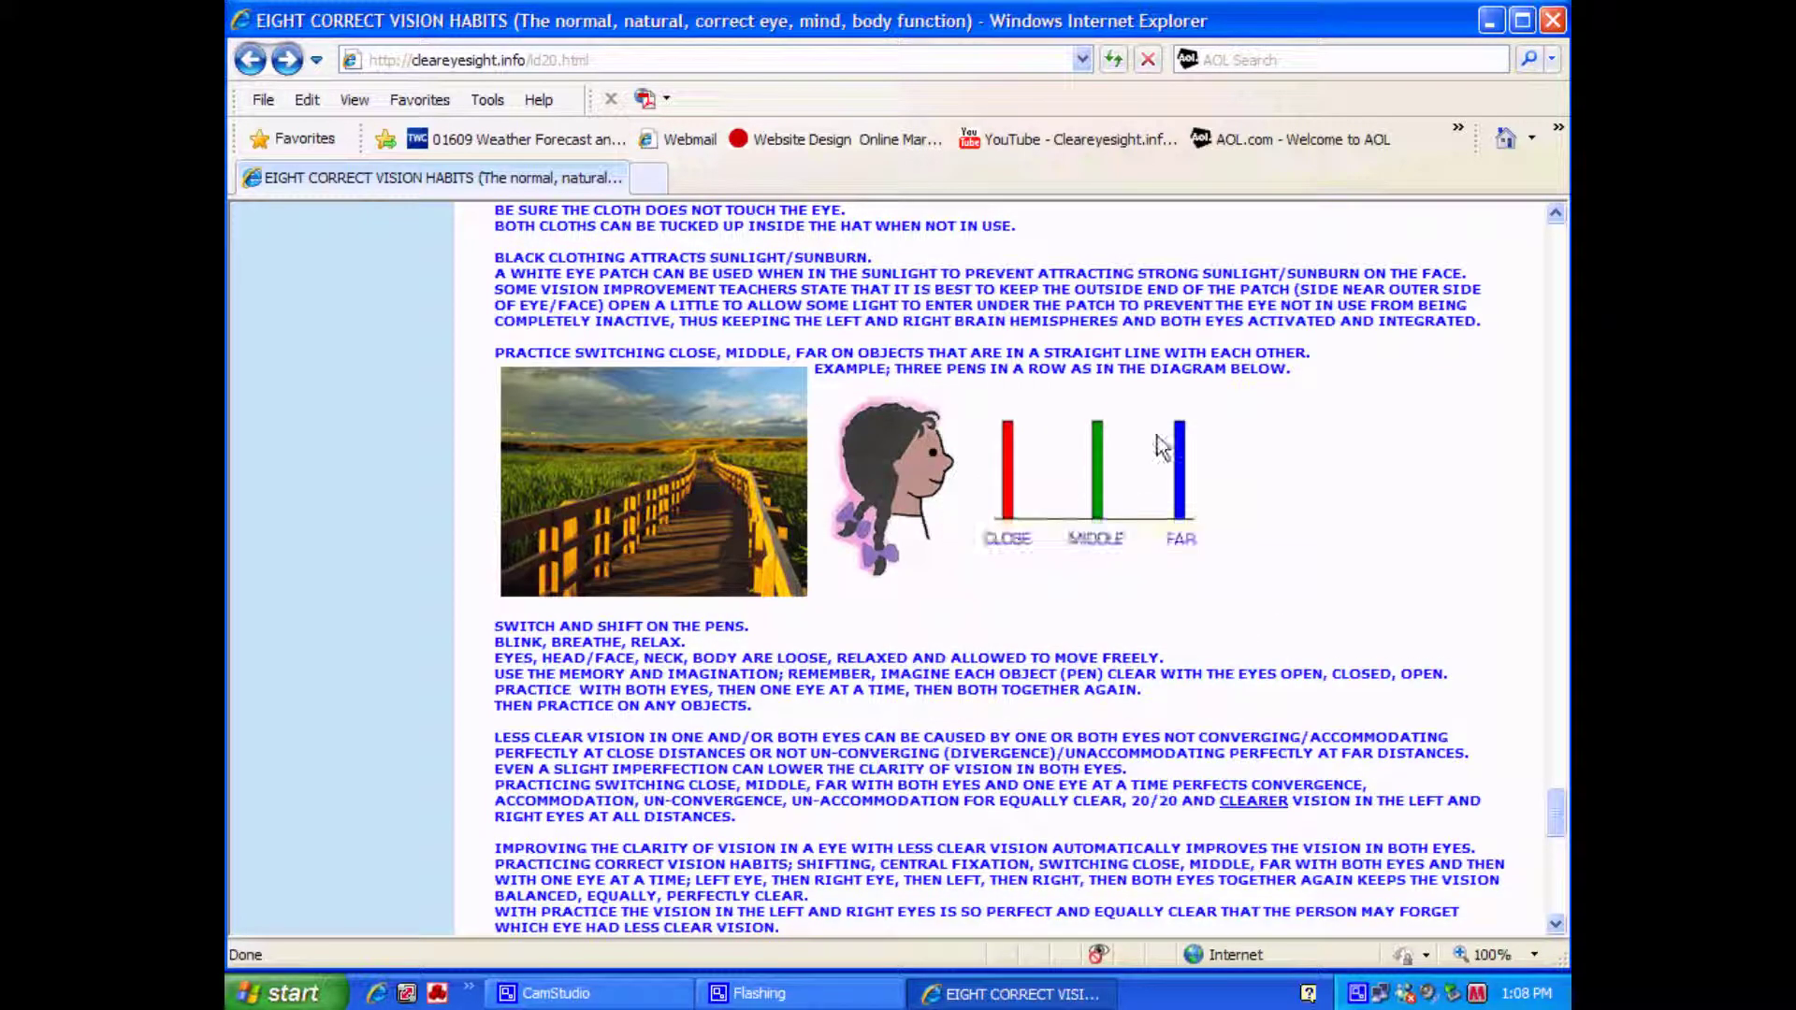
scroll(855, 576, down, 3)
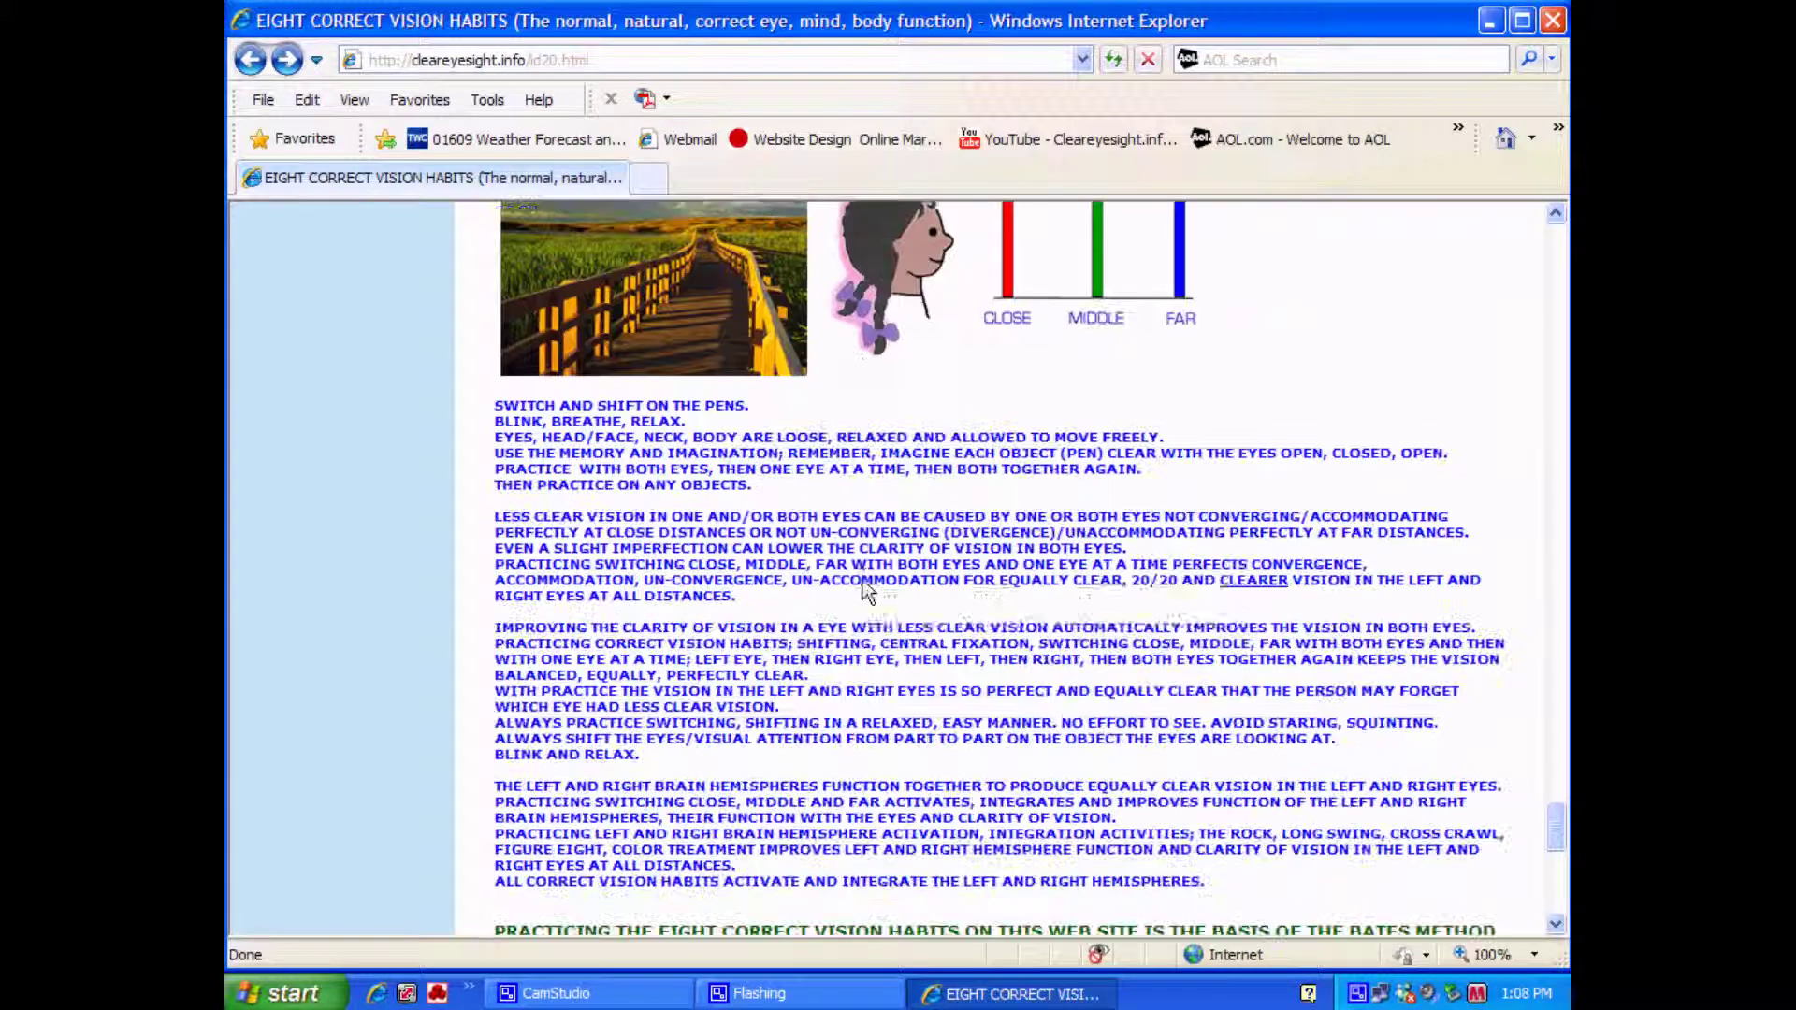
scroll(855, 576, down, 3)
scroll(854, 576, down, 2)
scroll(854, 576, up, 6)
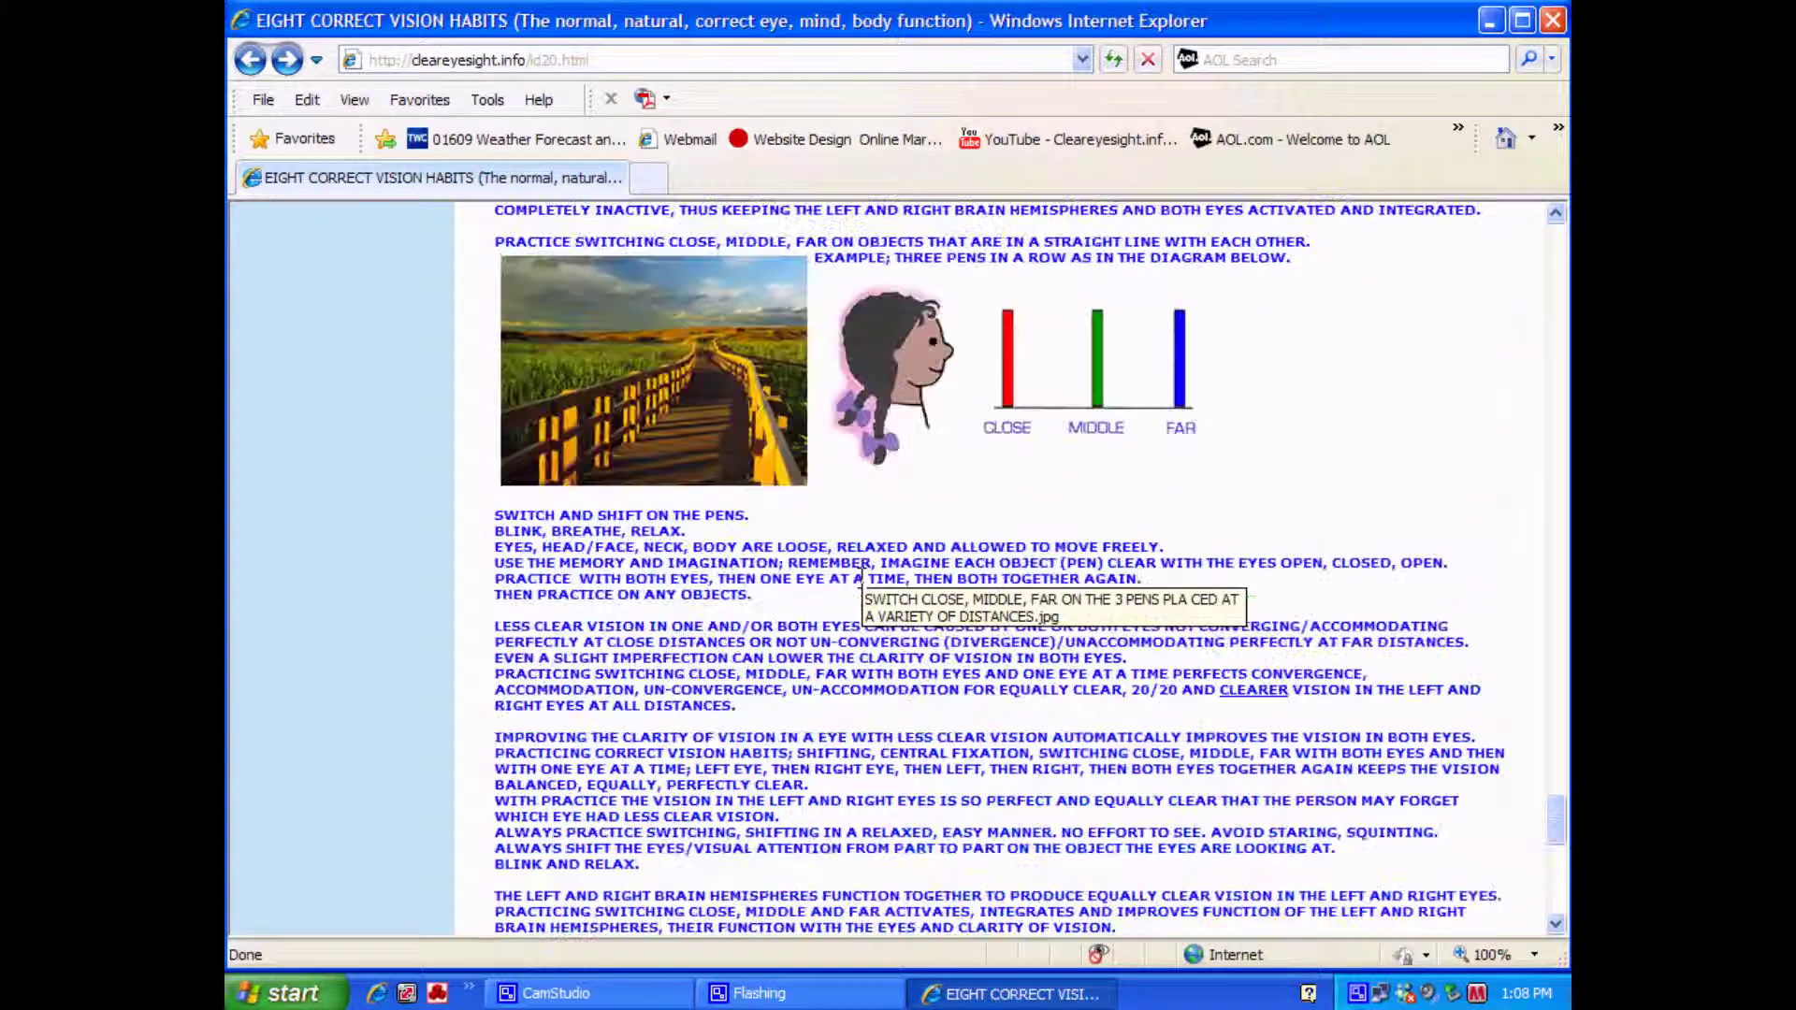
scroll(855, 576, down, 4)
scroll(855, 576, down, 3)
scroll(855, 576, down, 3)
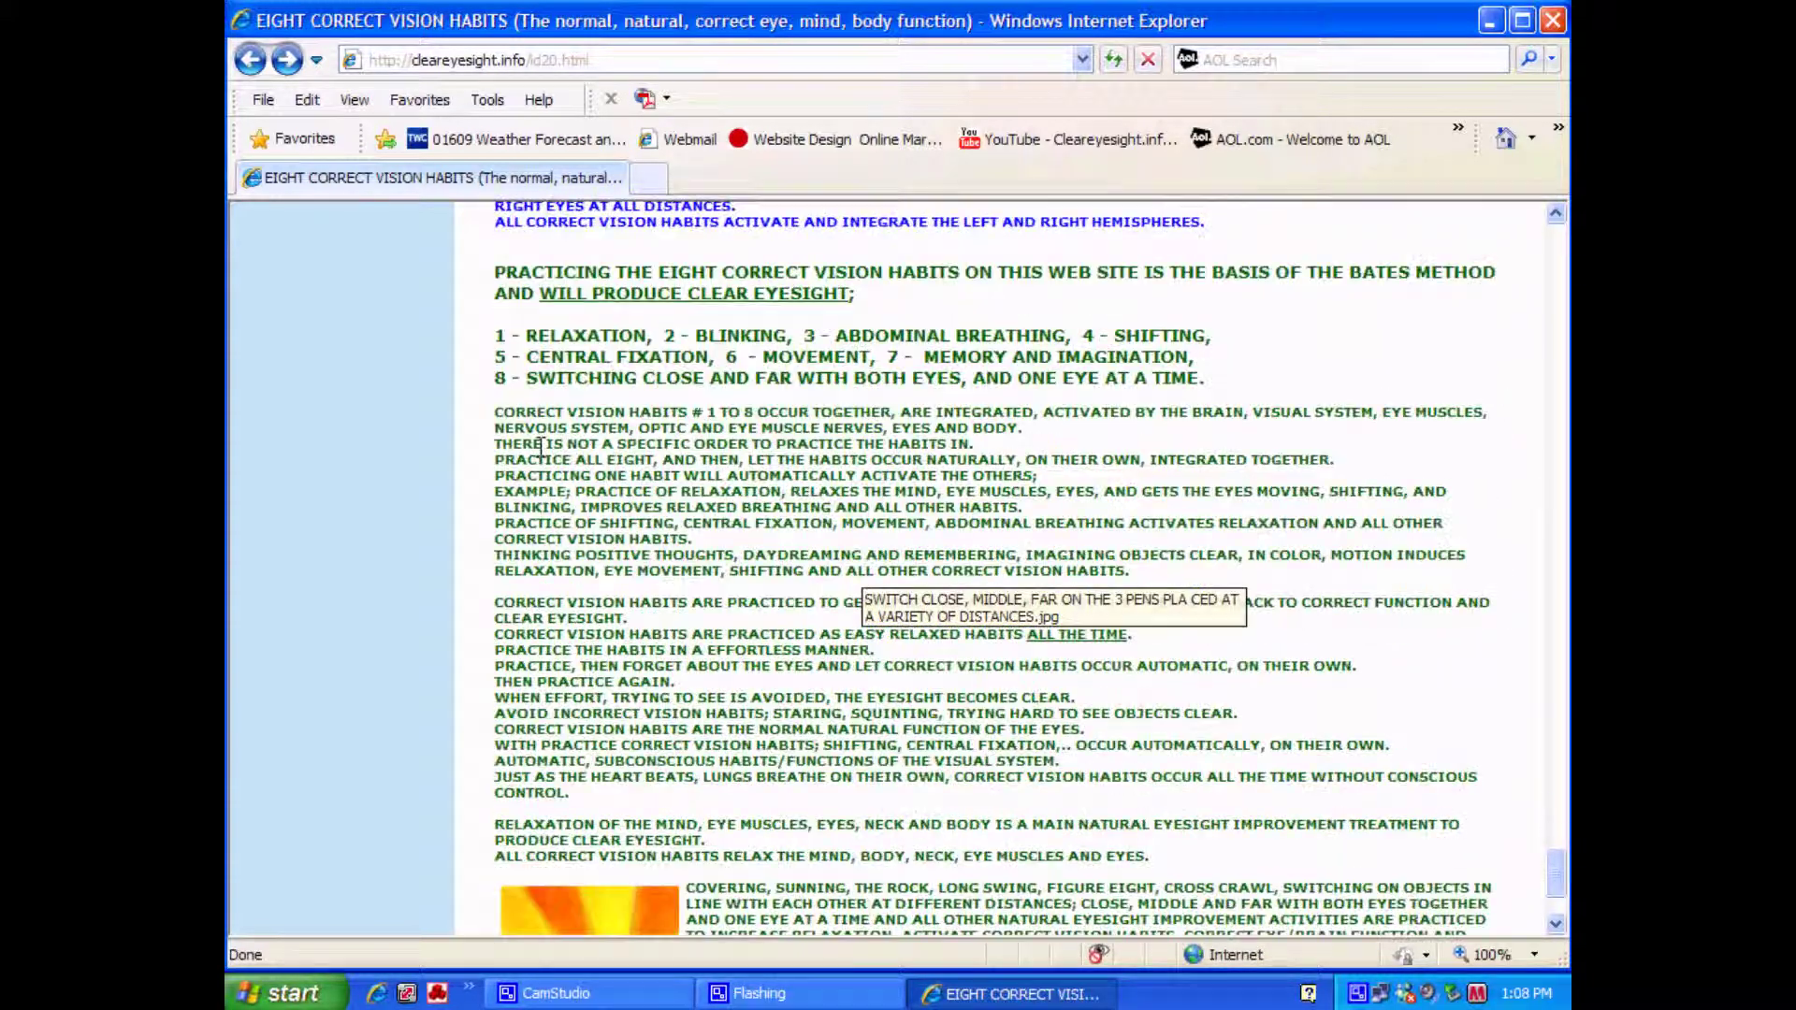
scroll(855, 576, down, 3)
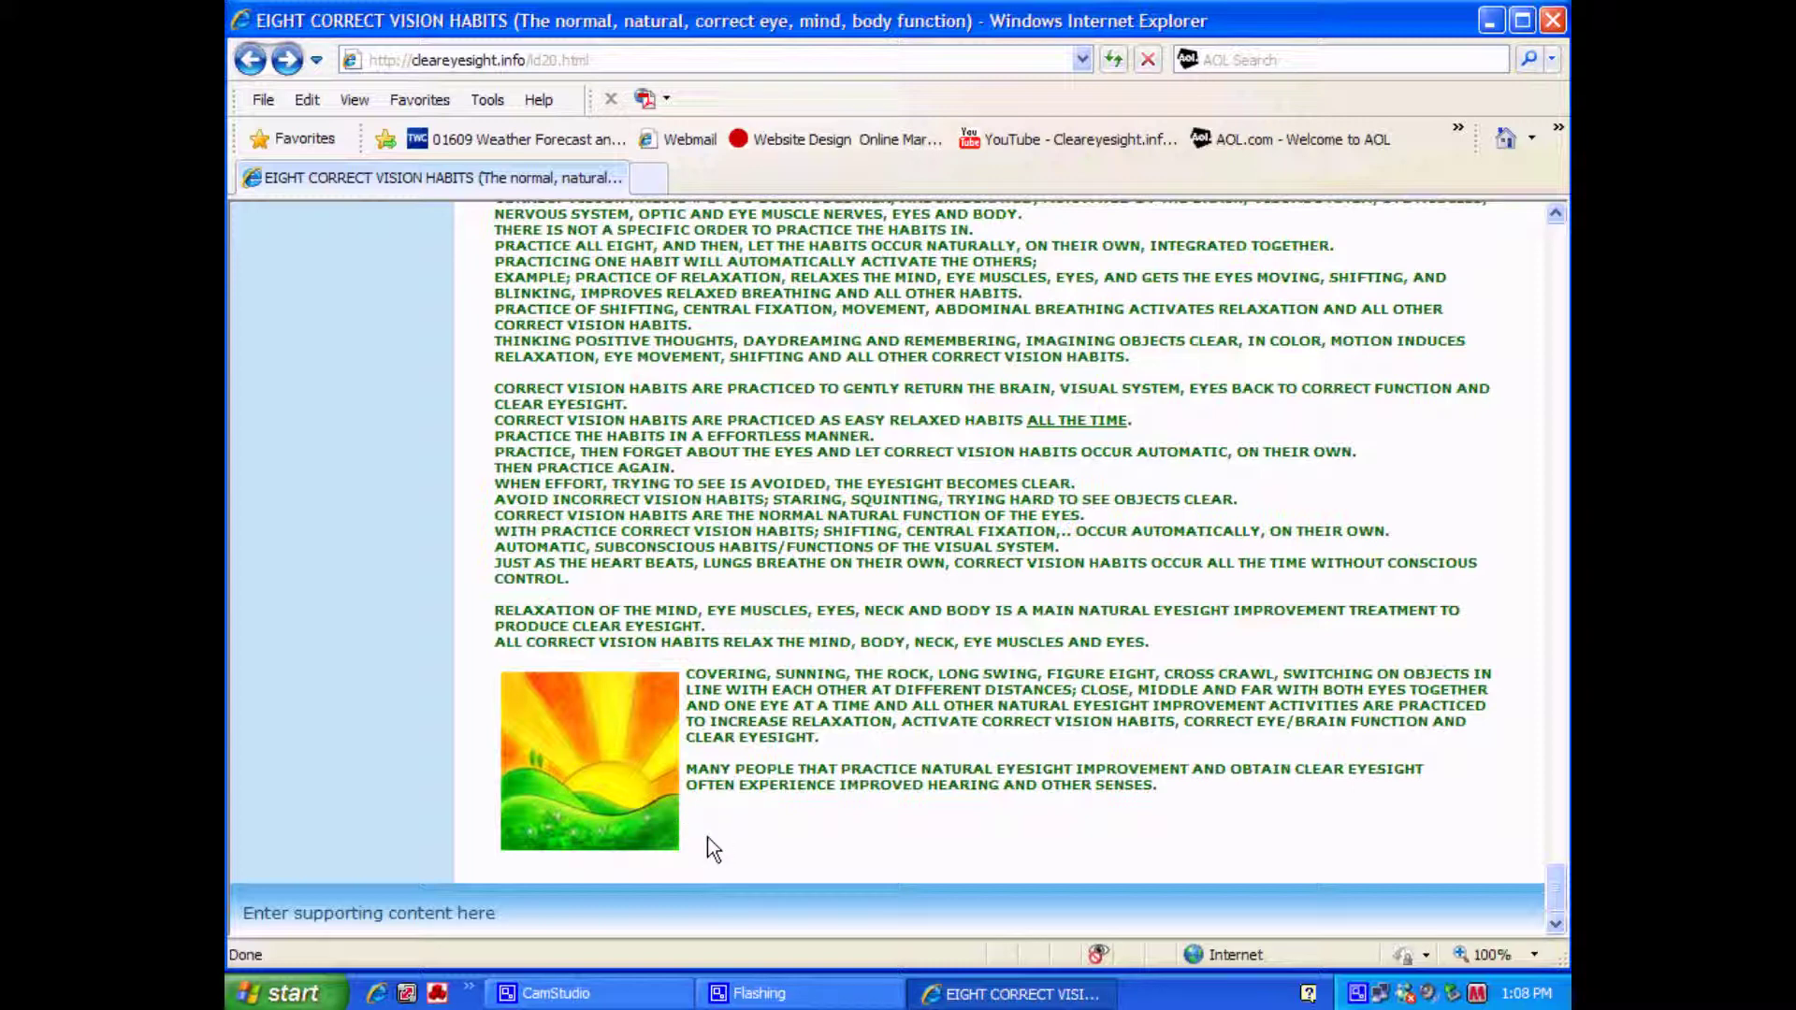
scroll(807, 839, up, 3)
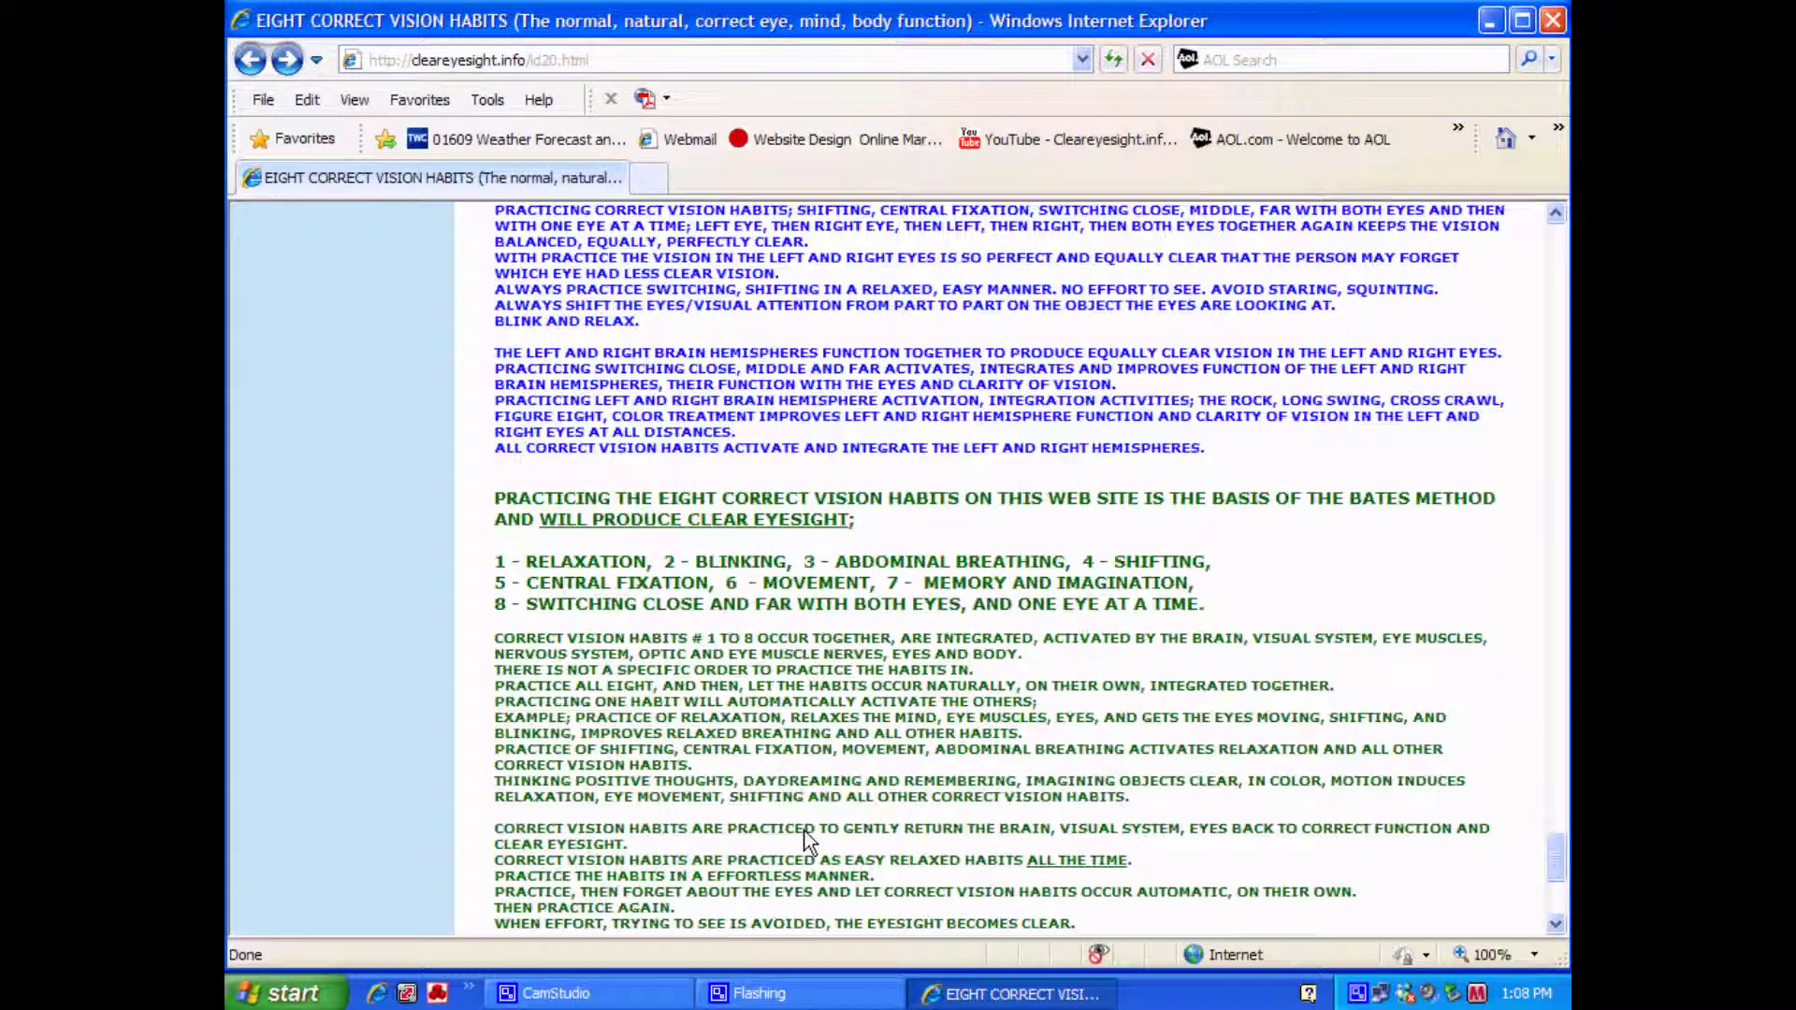
scroll(807, 841, down, 3)
scroll(807, 840, up, 3)
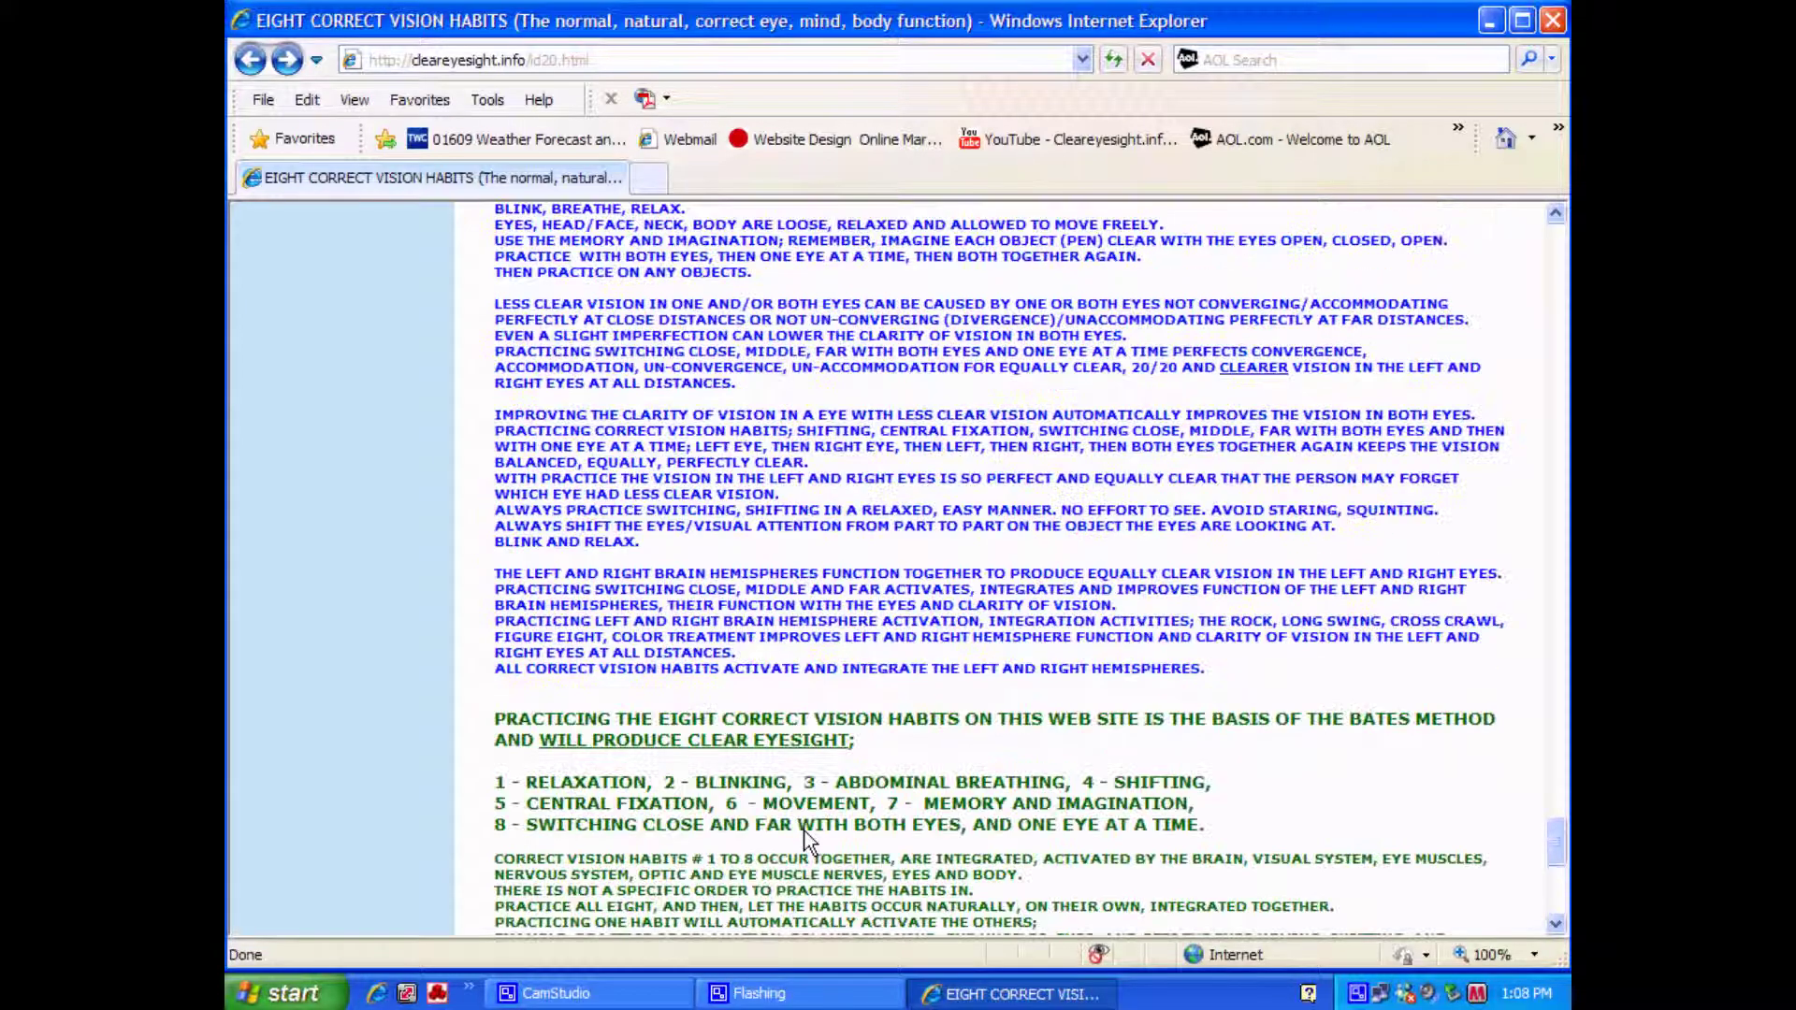
scroll(807, 840, up, 3)
scroll(807, 839, up, 3)
scroll(807, 840, up, 3)
scroll(808, 840, up, 3)
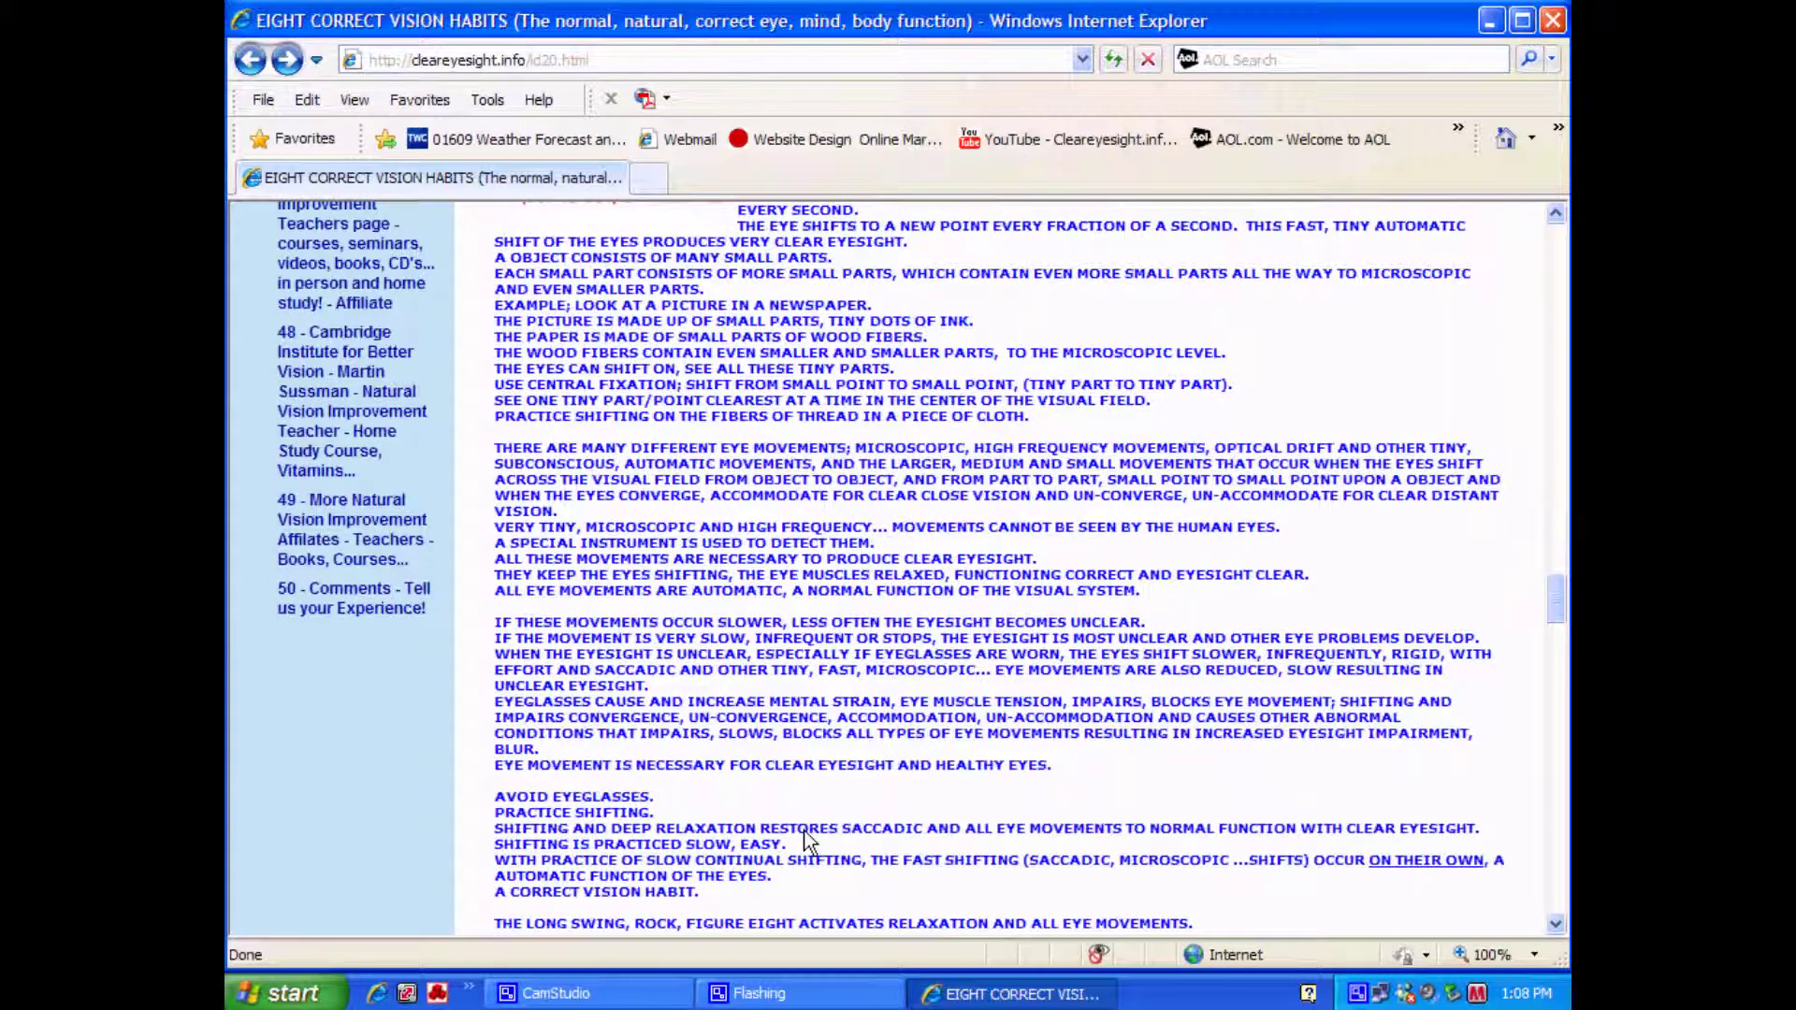
scroll(808, 840, up, 3)
scroll(808, 840, up, 3)
scroll(807, 840, up, 3)
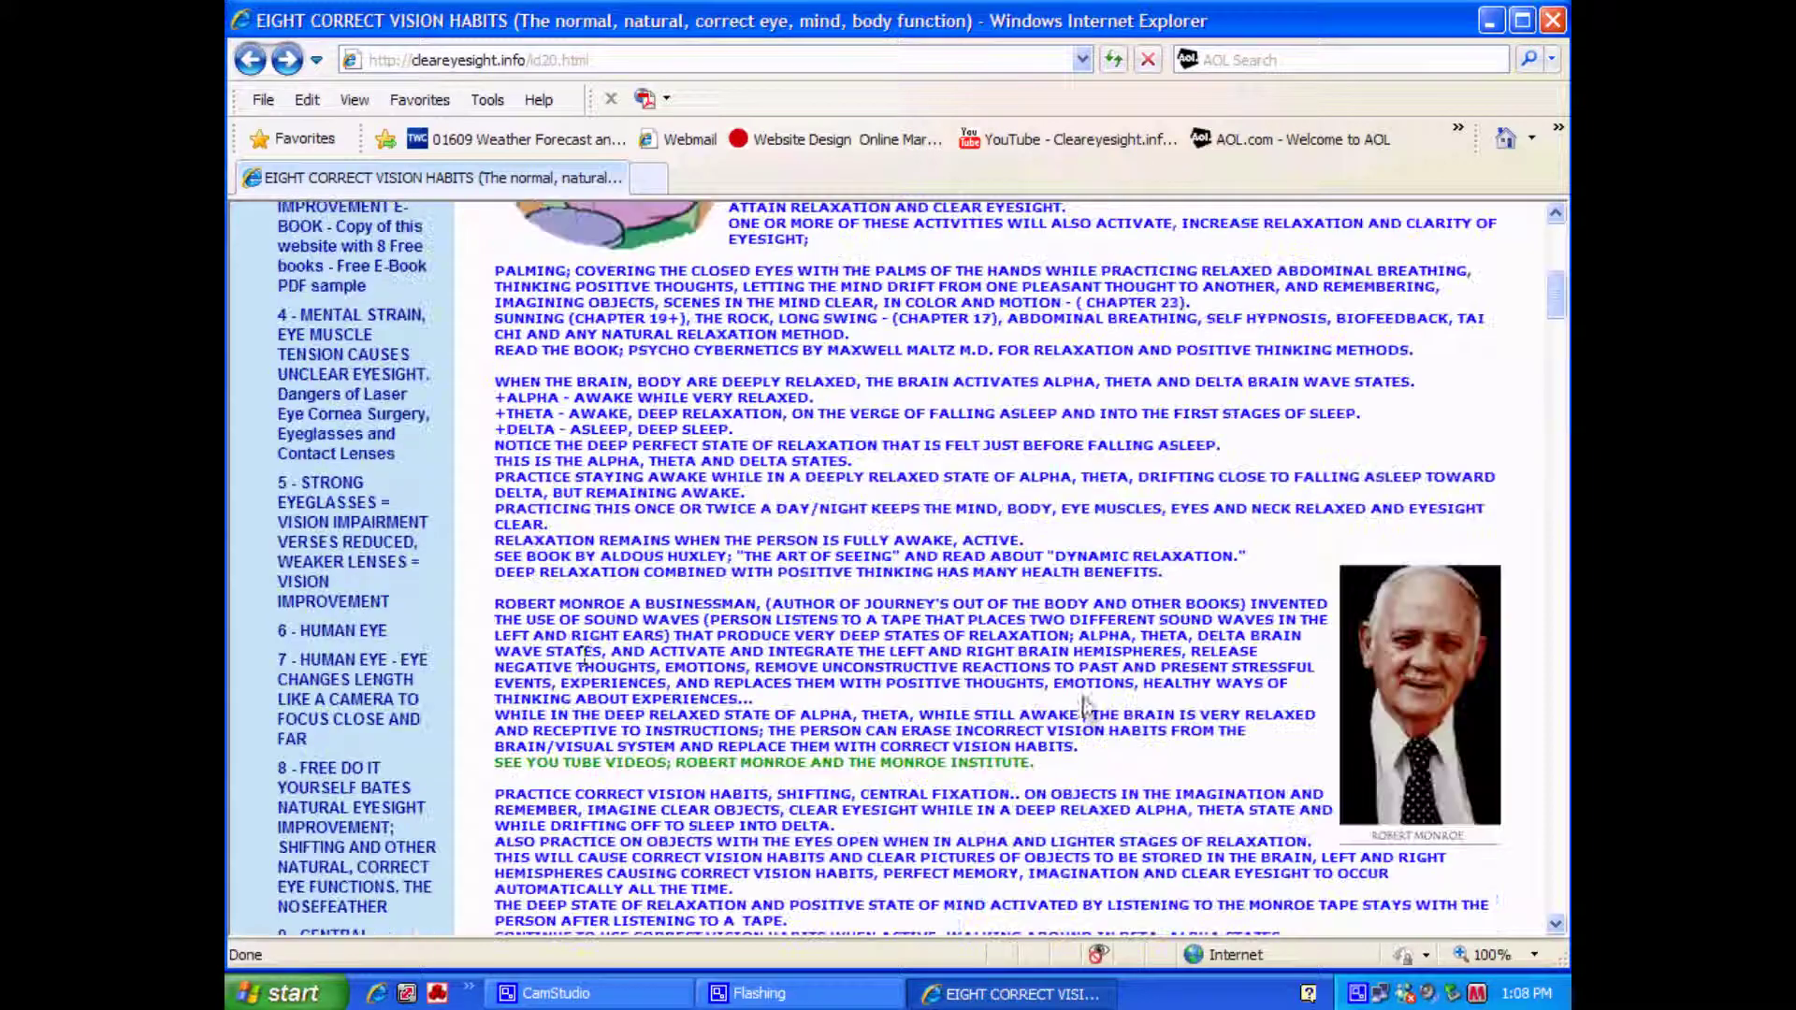
scroll(808, 839, up, 3)
scroll(537, 660, up, 1)
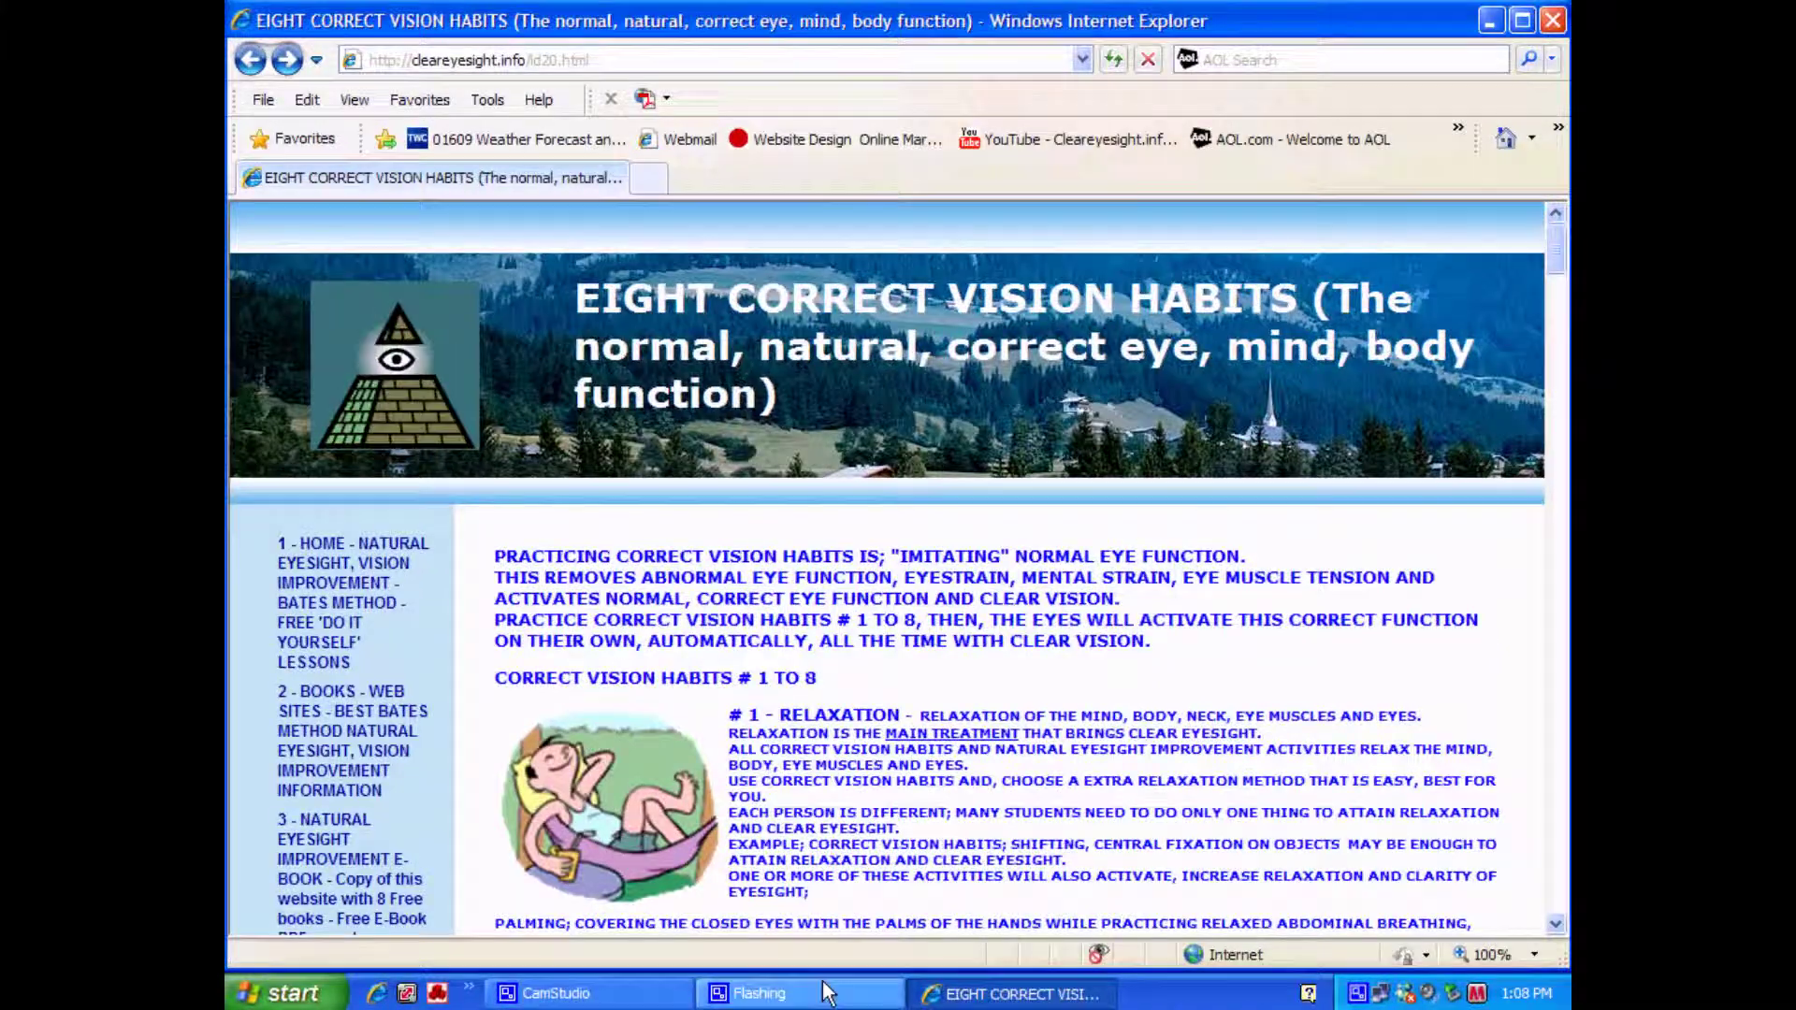